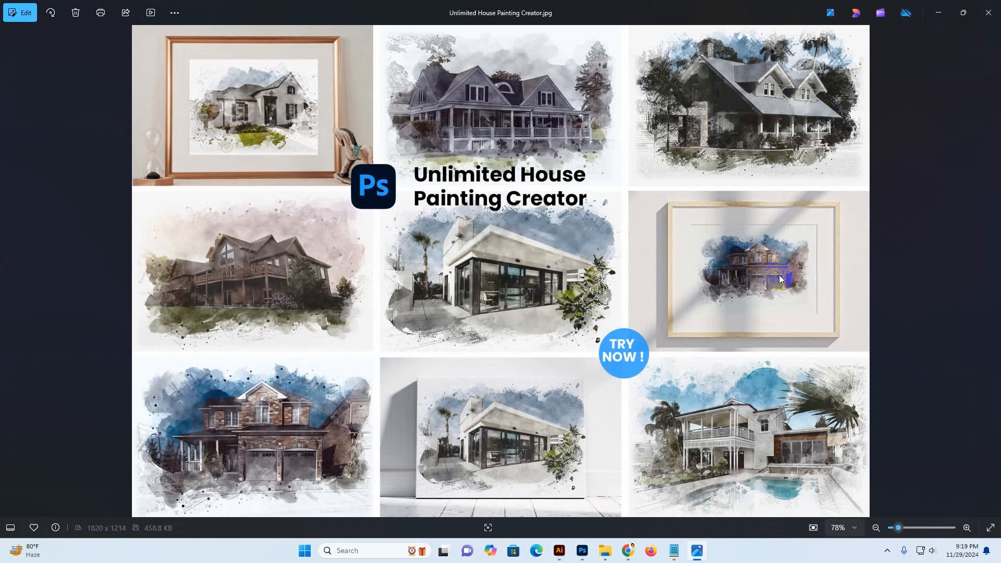
# Browse through the sample house painting preview images in the photo viewer
pyautogui.press('Right')
pyautogui.press('Right')
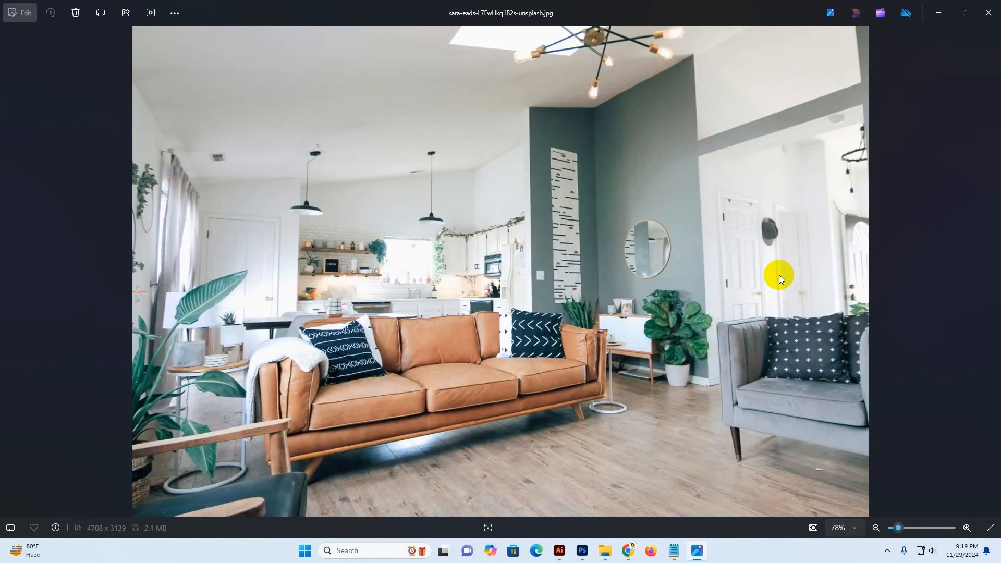
pyautogui.press('Right')
pyautogui.press('Right')
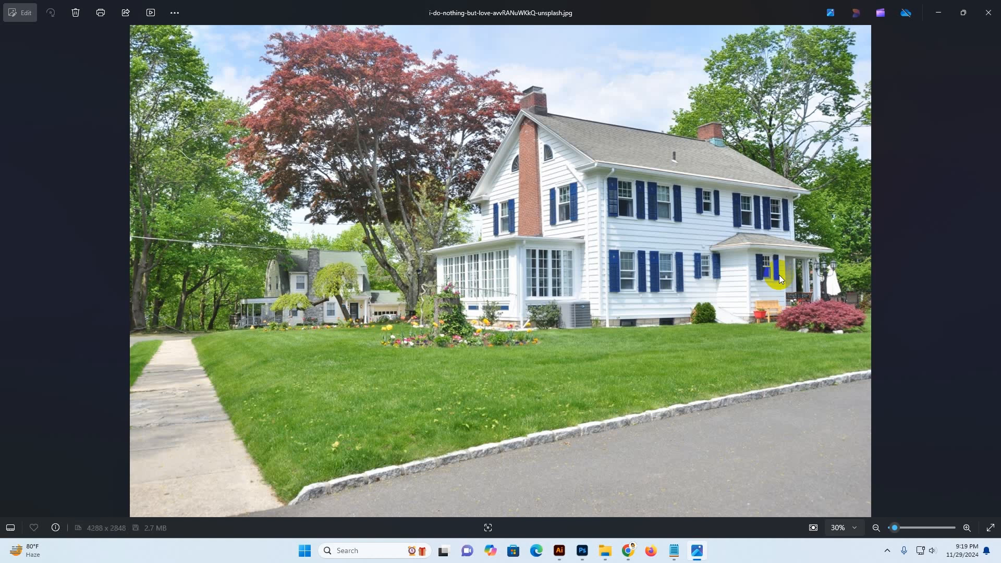
pyautogui.press('Right')
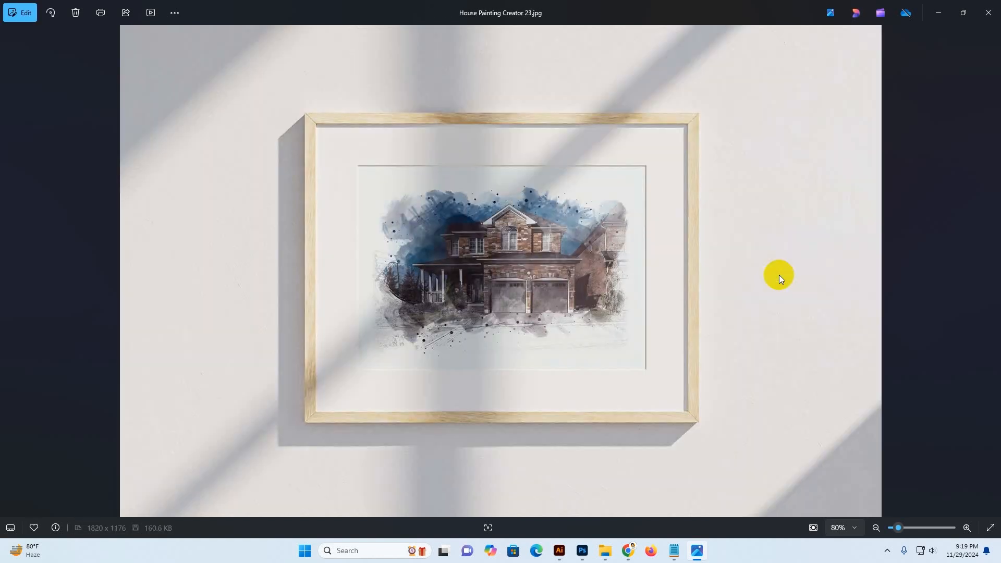
pyautogui.press('Right')
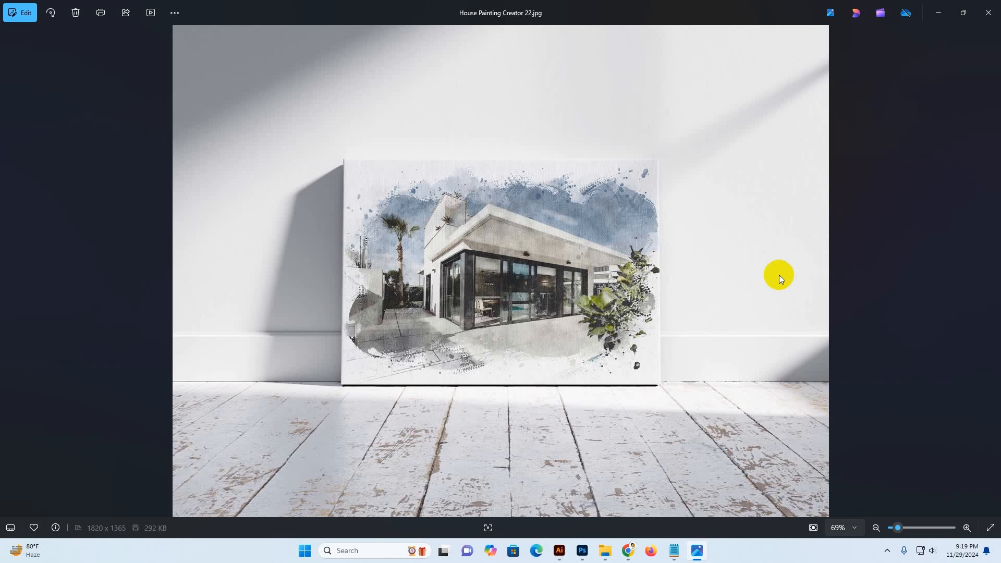
pyautogui.press('Right')
pyautogui.press('Right')
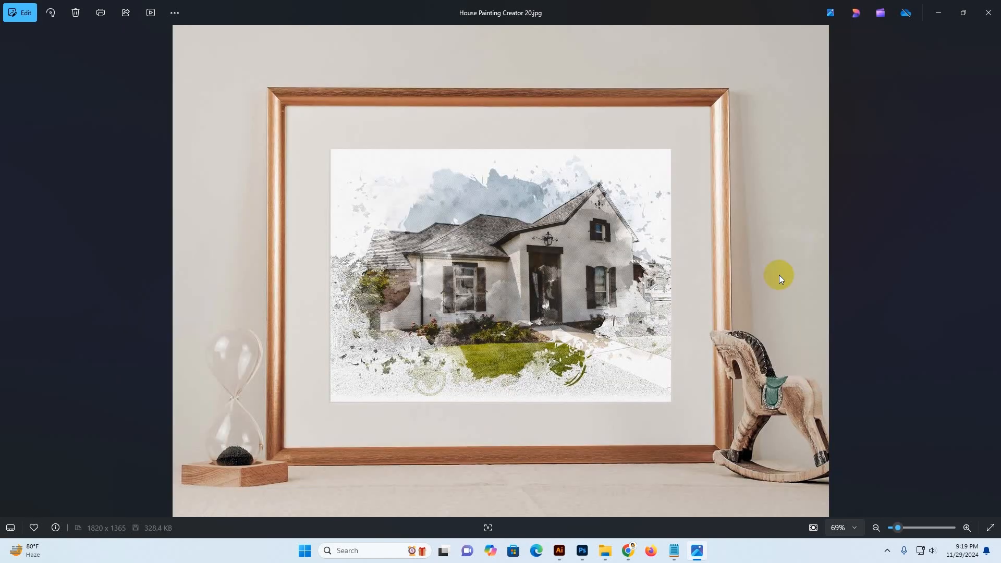
pyautogui.press('Right')
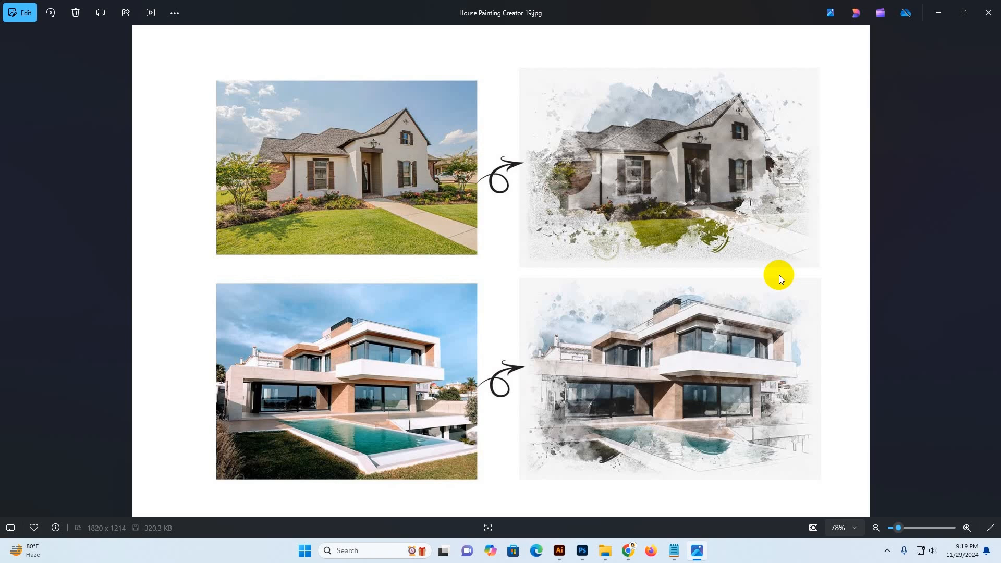
pyautogui.press('Right')
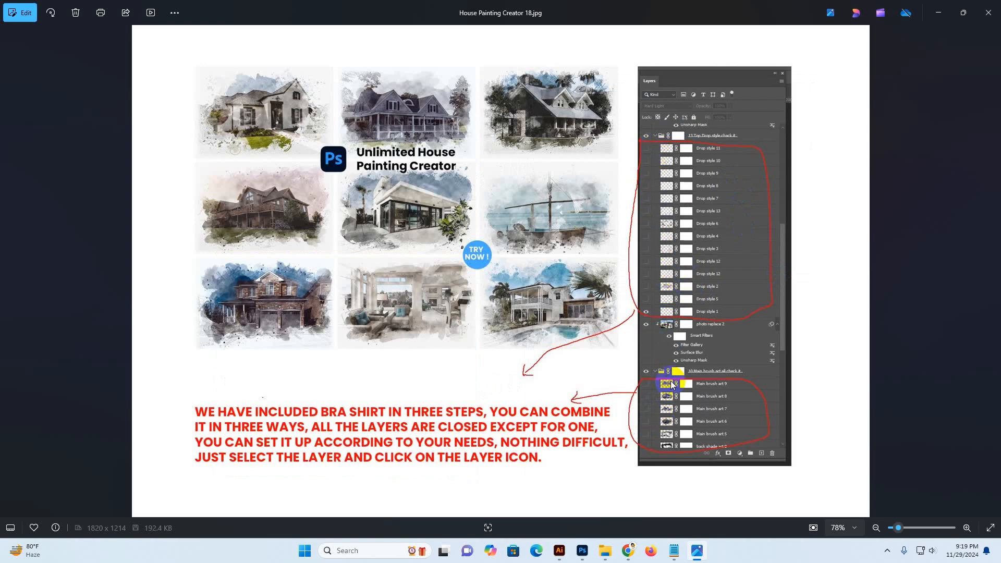
pyautogui.press('Left')
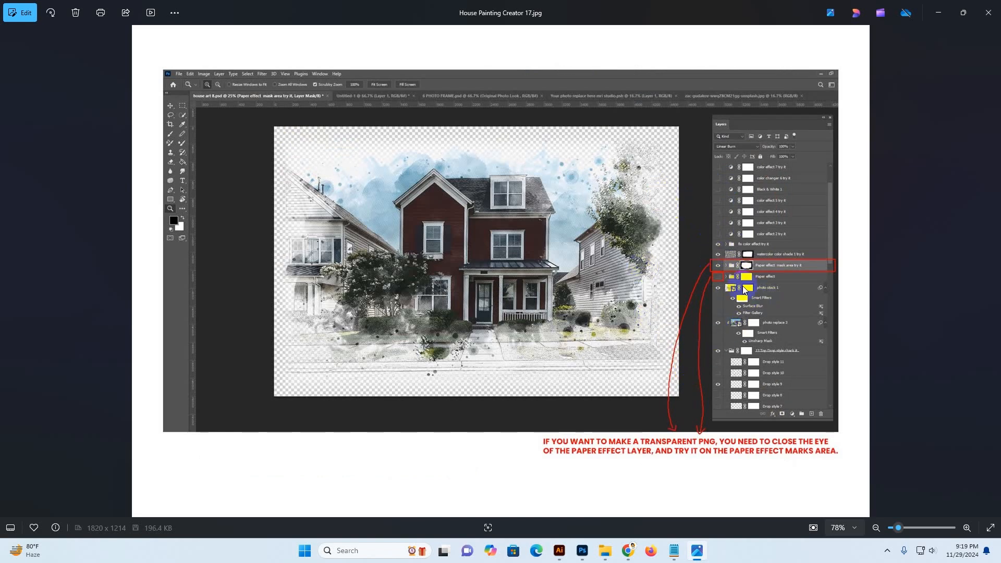
pyautogui.press('Left')
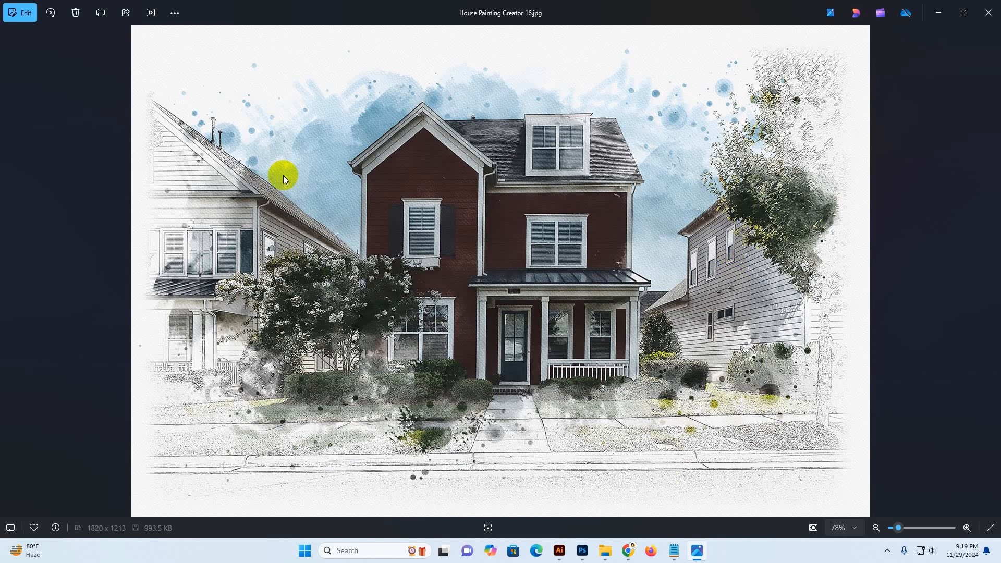
pyautogui.press('Left')
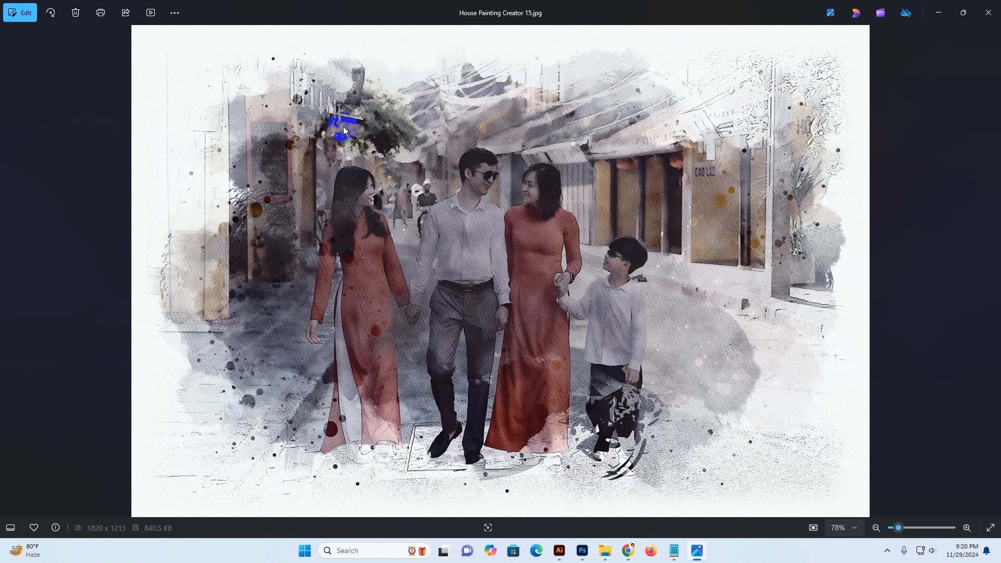
pyautogui.press('Left')
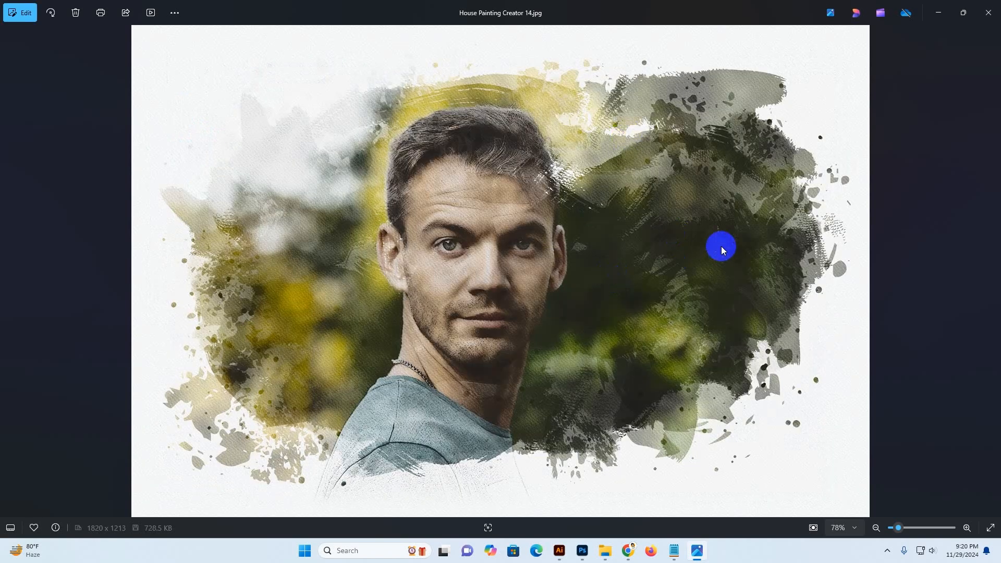
pyautogui.press('Left')
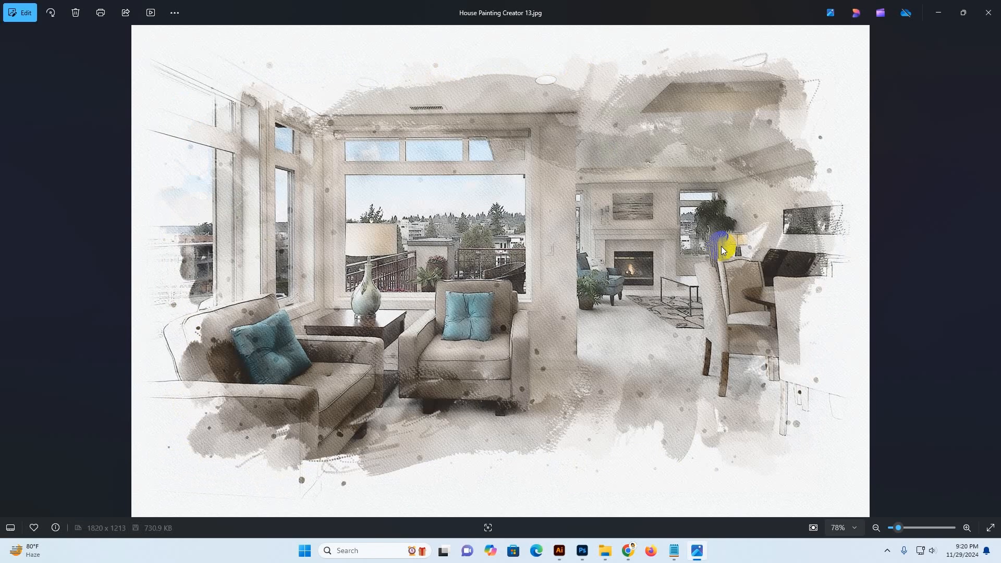
pyautogui.press('Left')
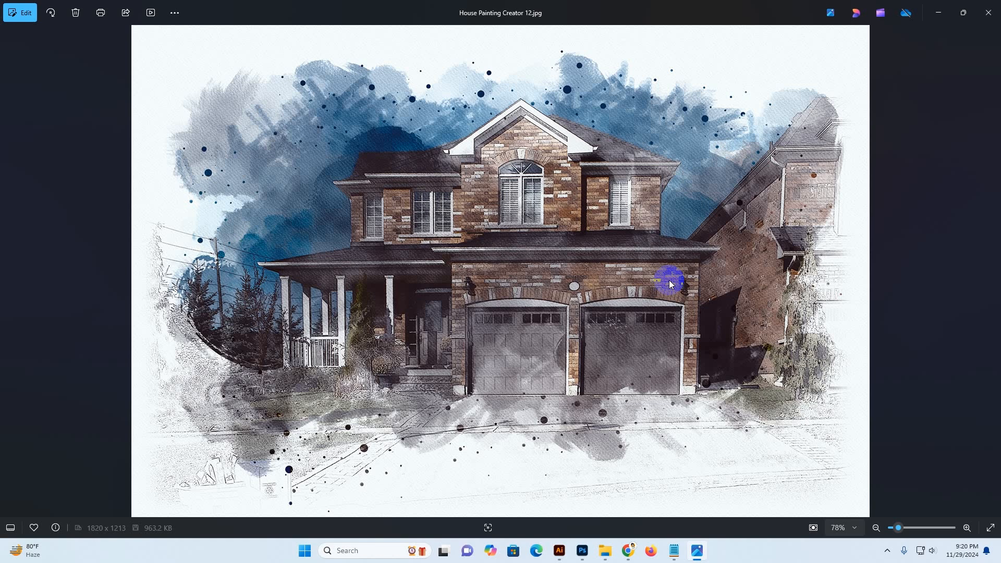
pyautogui.press('Left')
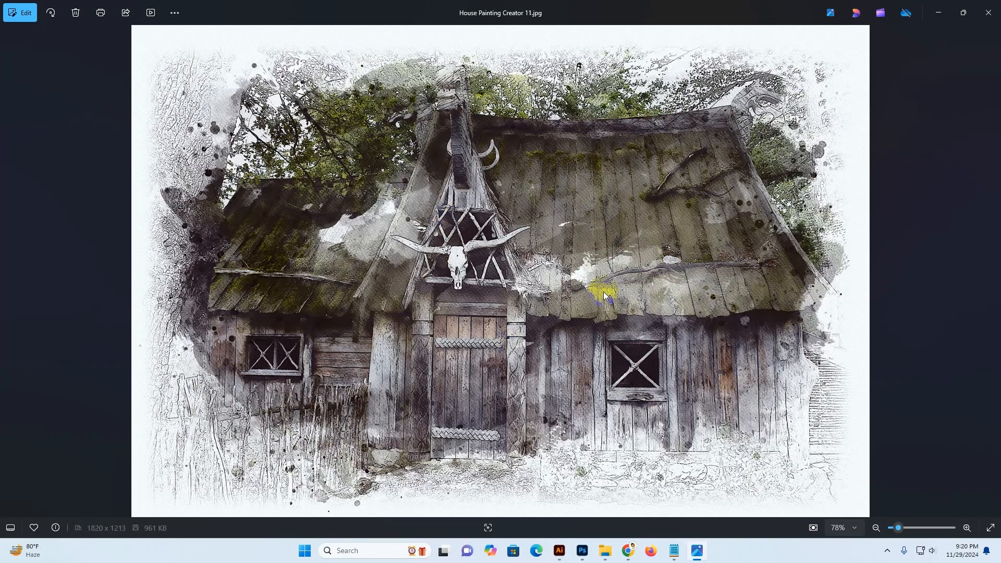
pyautogui.press('Left')
pyautogui.press('Left')
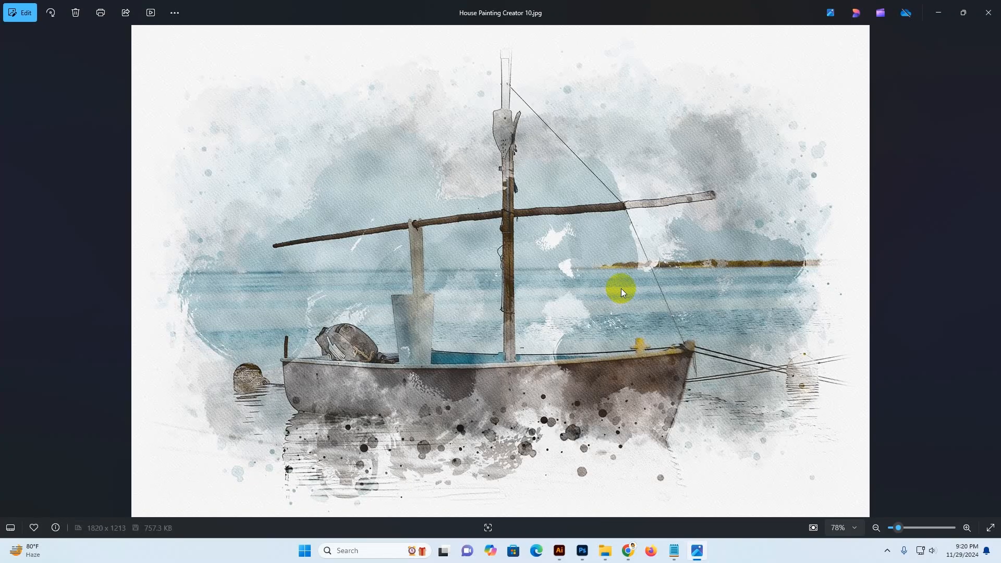
pyautogui.press('Right')
pyautogui.press('Left')
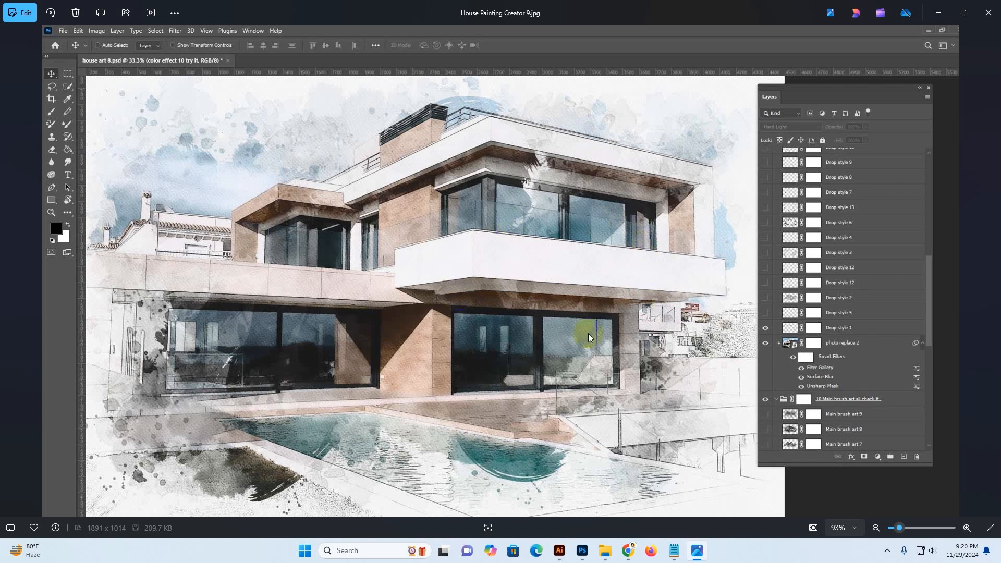
pyautogui.press('Left')
pyautogui.press('Left')
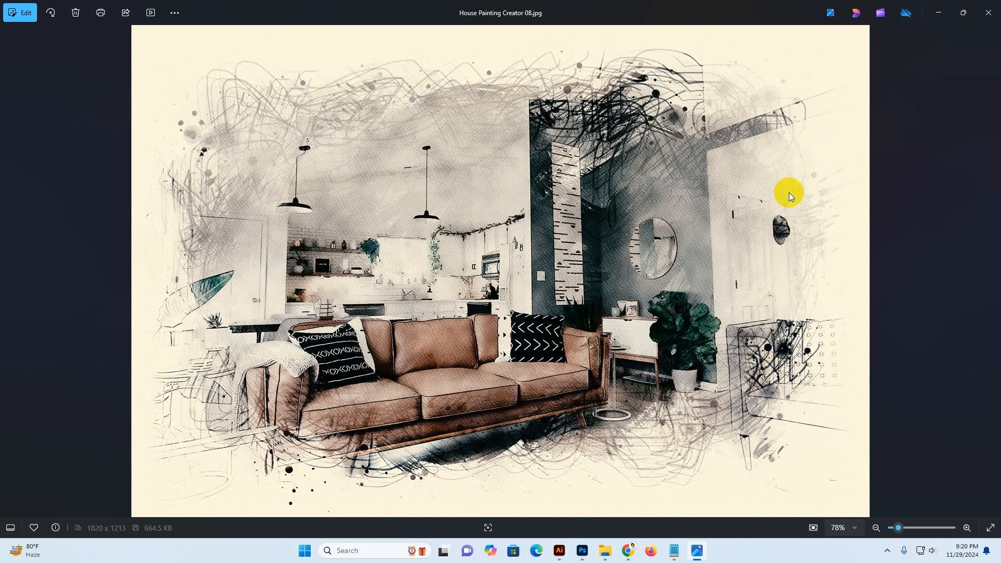
pyautogui.press('Left')
pyautogui.press('Right')
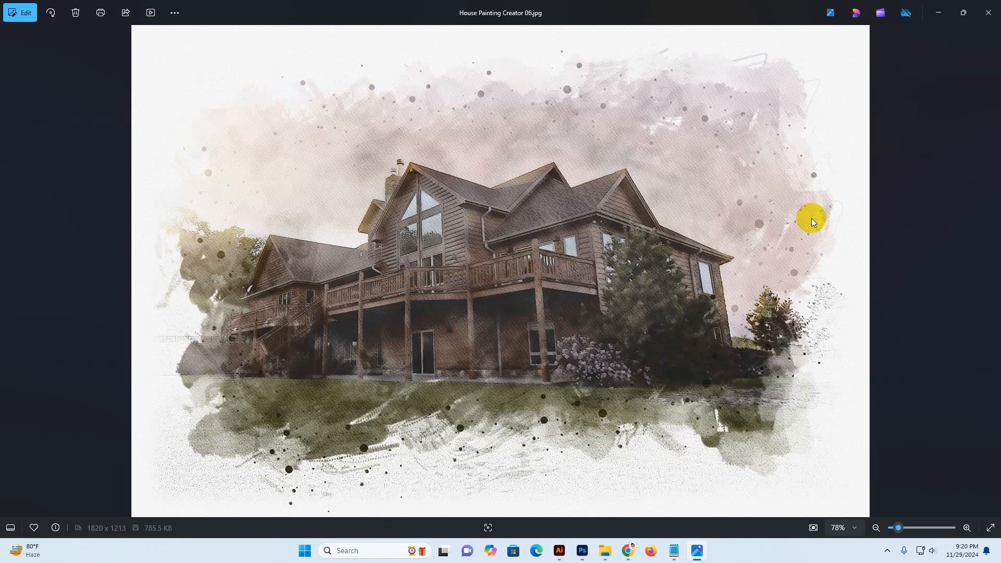
pyautogui.press('Left')
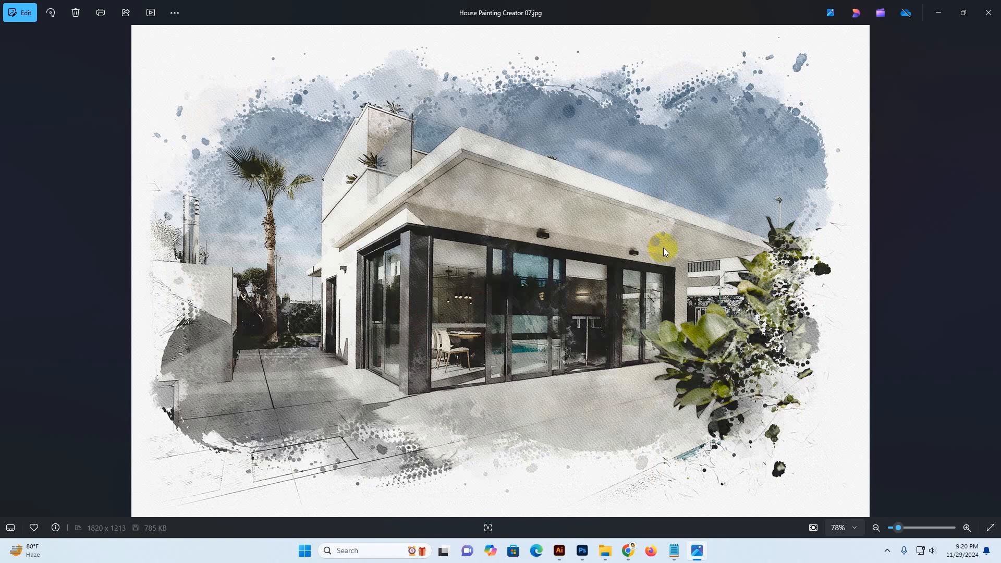
pyautogui.scroll(2, 652, 233)
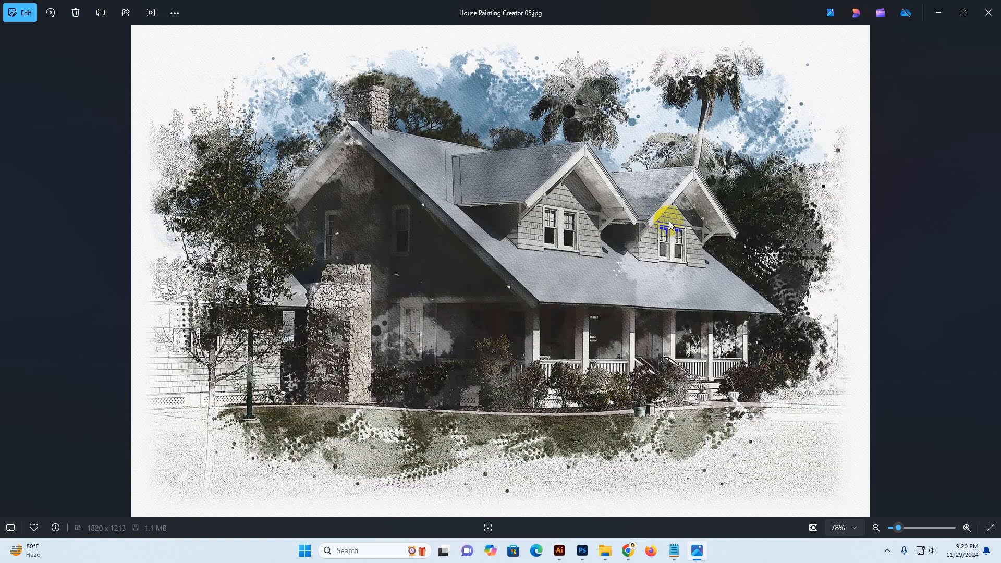
pyautogui.scroll(1, 668, 222)
pyautogui.scroll(1, 665, 212)
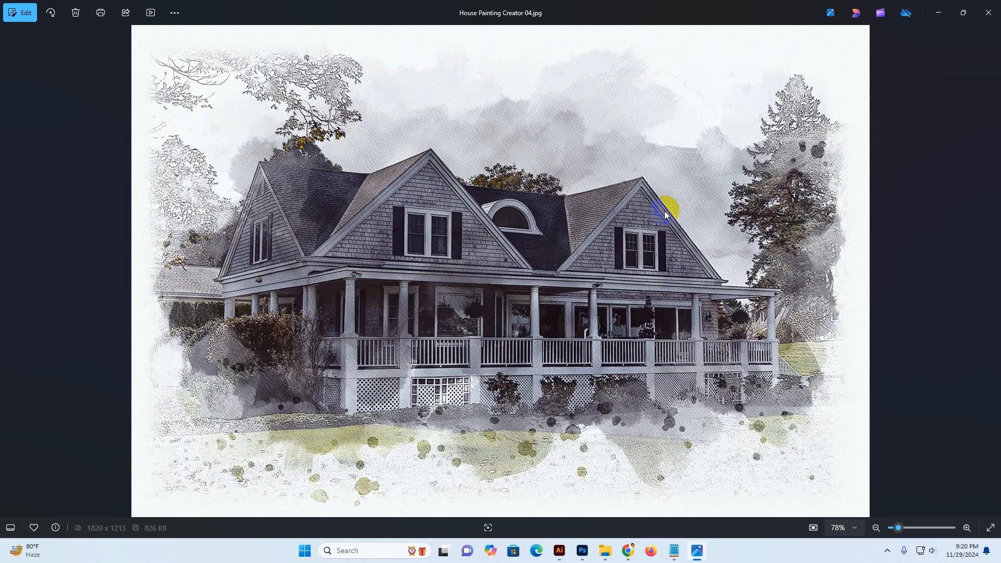
pyautogui.scroll(3, 664, 211)
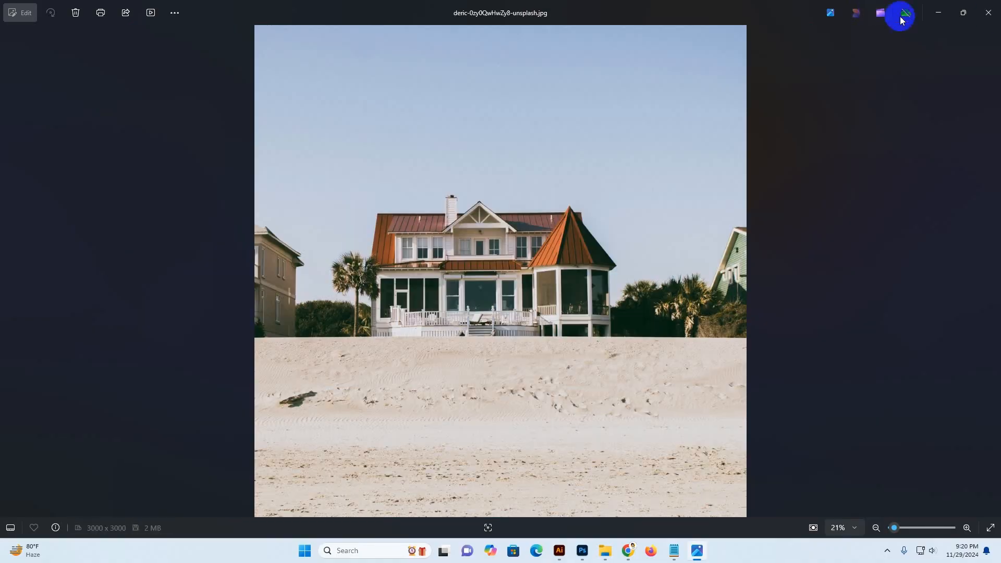
# Close the photo viewer and open the Main file Unlimited House Painting Creator folder
pyautogui.click(987, 12)
pyautogui.click(439, 260)
pyautogui.doubleClick(155, 120)
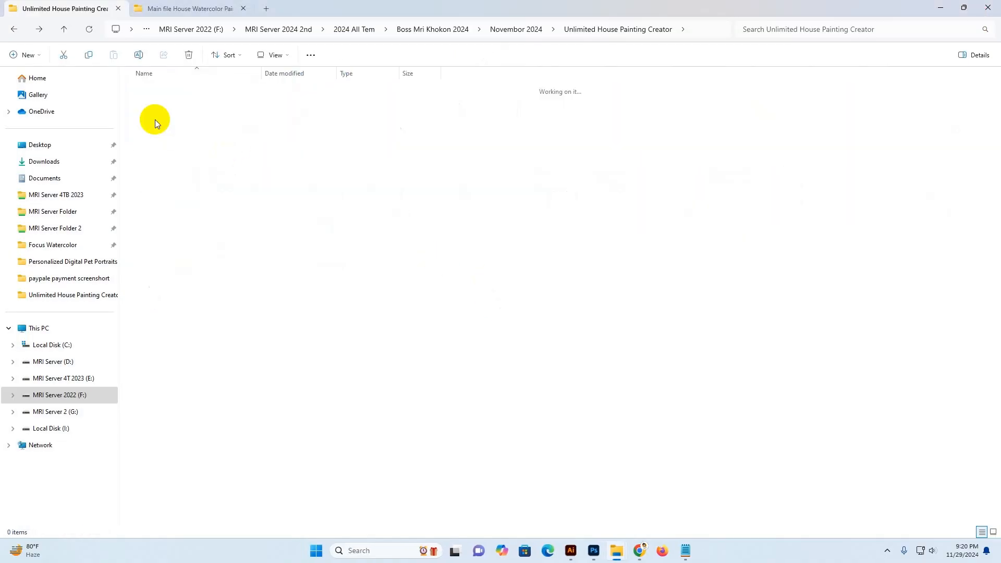
pyautogui.doubleClick(218, 134)
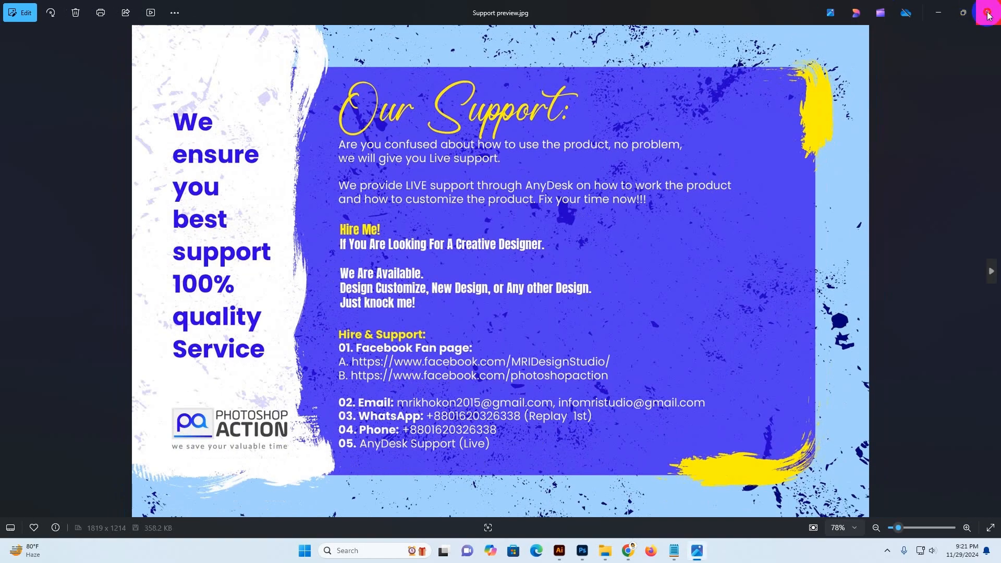
pyautogui.click(988, 12)
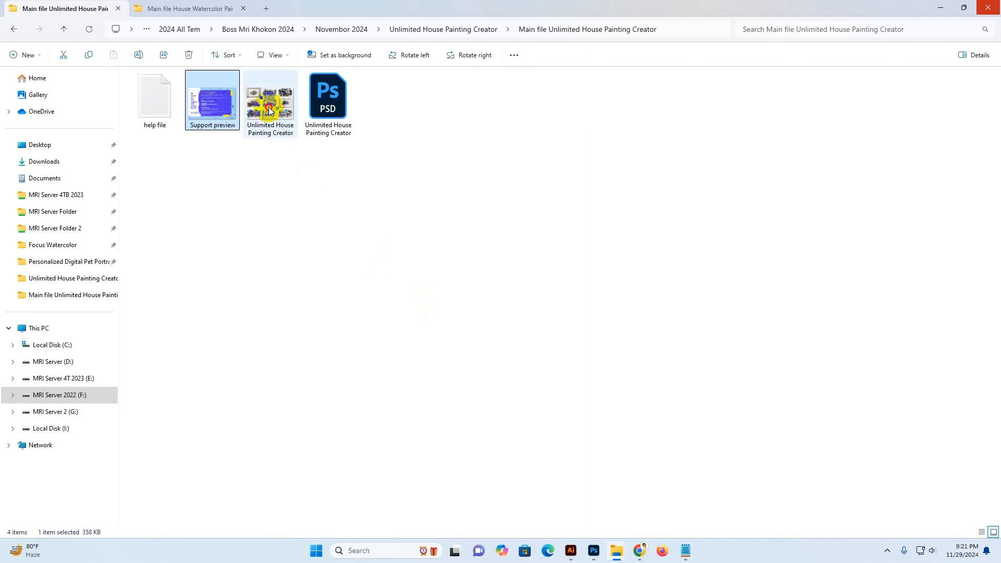
# Open the help file text document, read through its instructions and support details, and close it
pyautogui.click(169, 110)
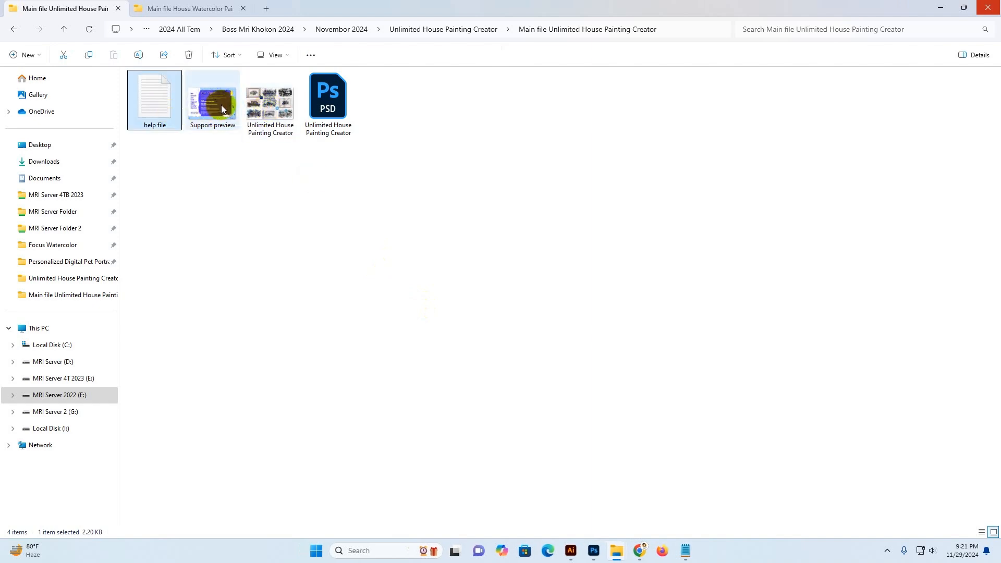
pyautogui.doubleClick(158, 105)
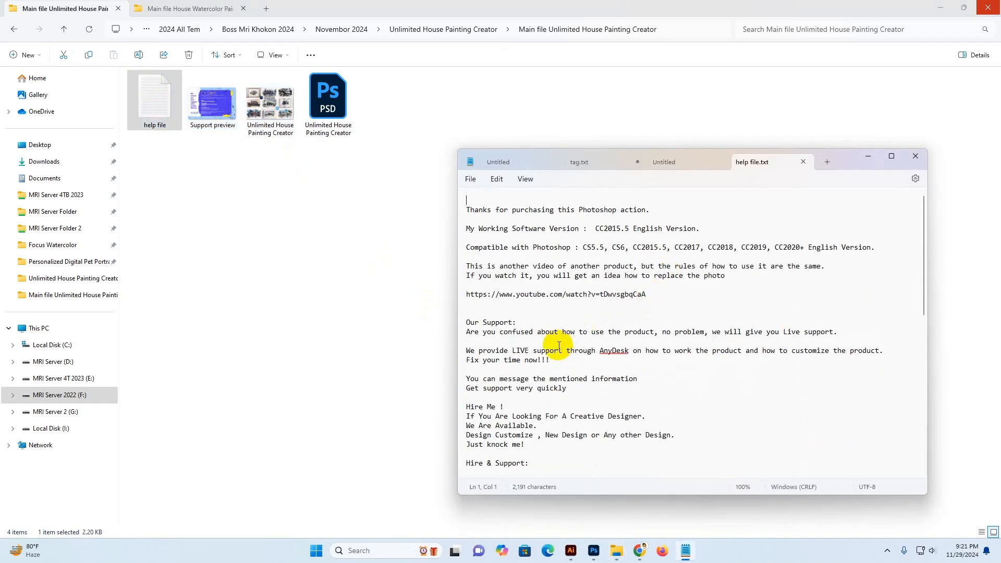
pyautogui.scroll(-7, 547, 290)
pyautogui.scroll(5, 568, 324)
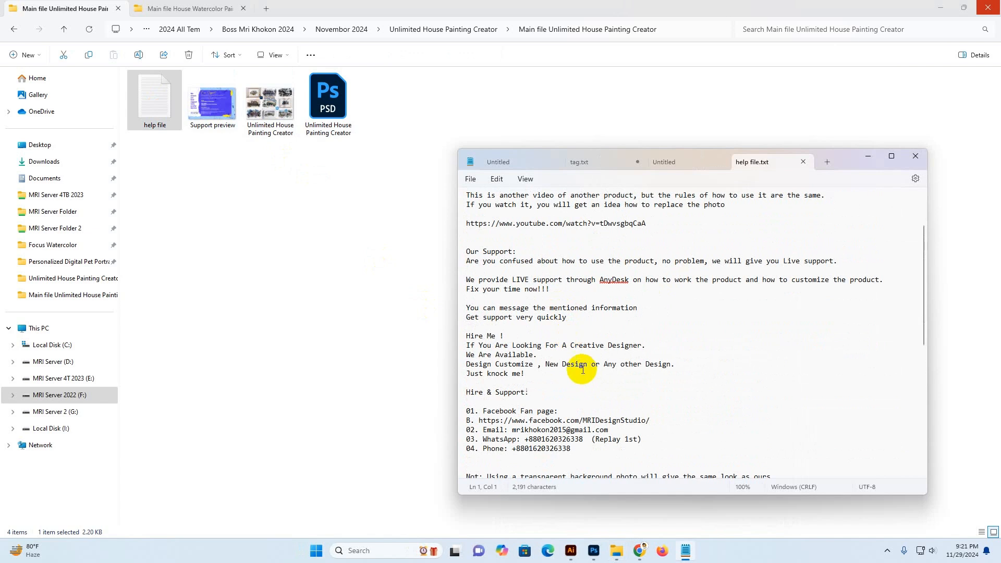
pyautogui.scroll(-2, 610, 398)
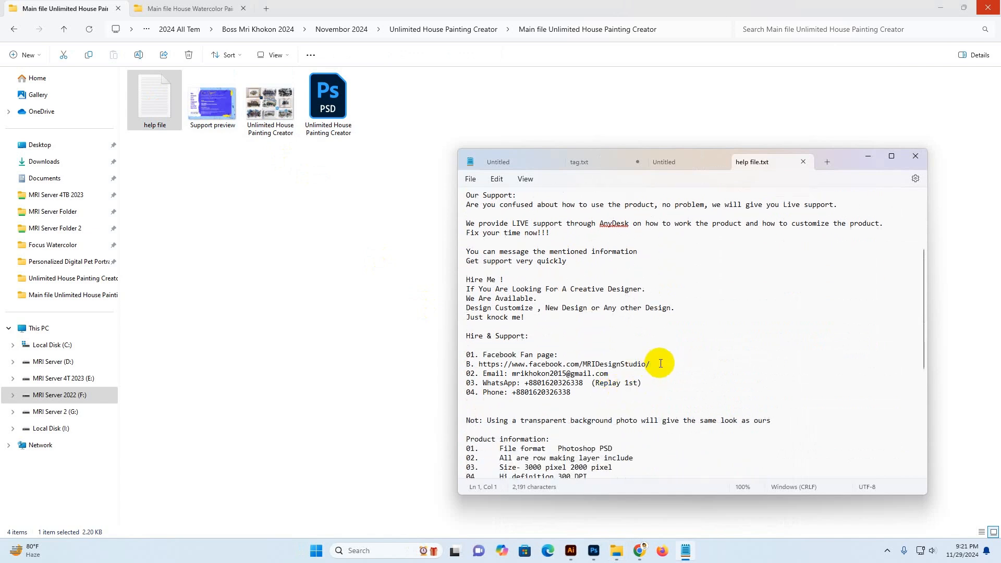
pyautogui.moveTo(629, 364); pyautogui.dragTo(531, 364)
pyautogui.click(637, 385)
pyautogui.scroll(3, 609, 371)
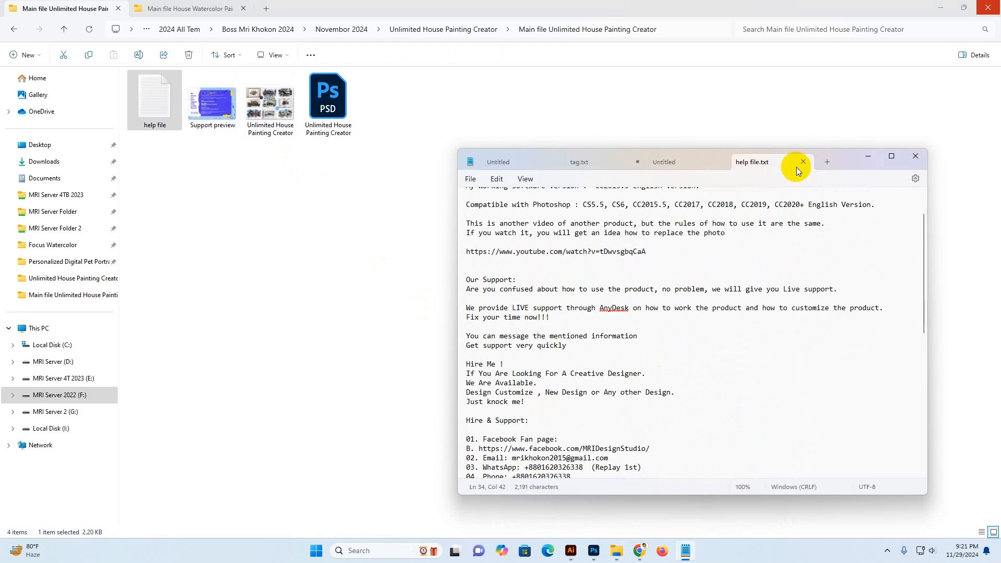
pyautogui.click(875, 159)
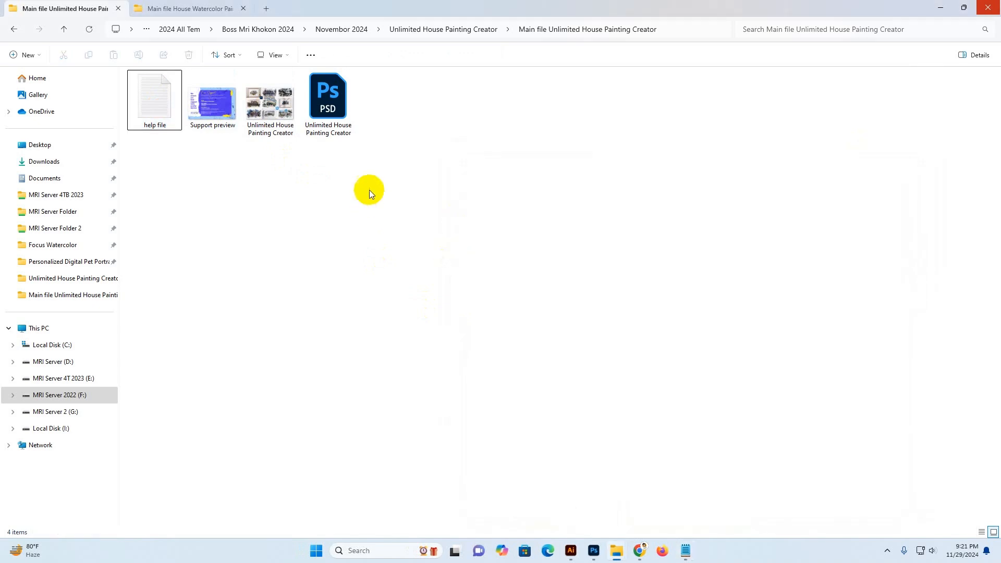
# Open the Unlimited House Painting Creator PSD and select its 'Your photo replace here' layer
pyautogui.click(326, 133)
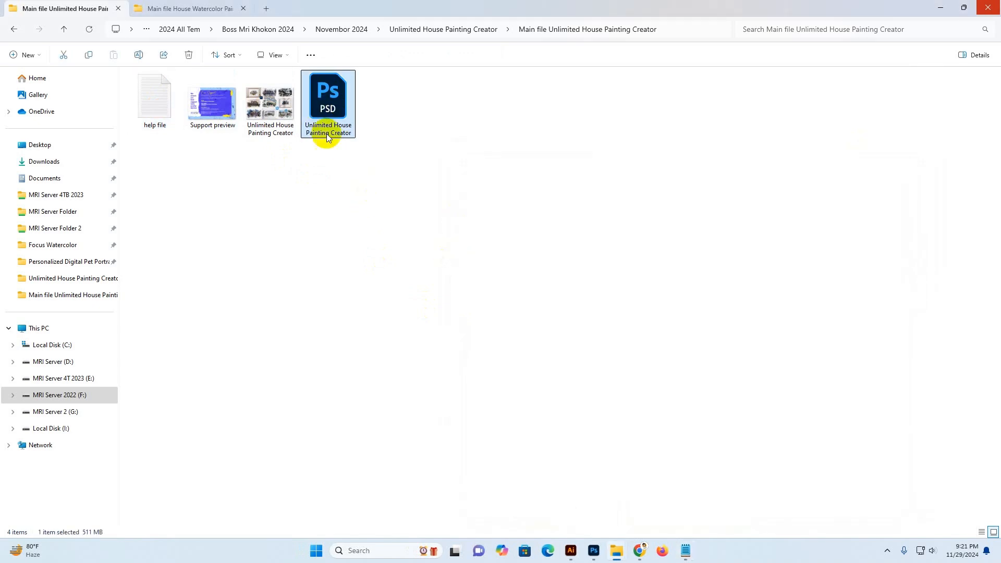
pyautogui.doubleClick(343, 108)
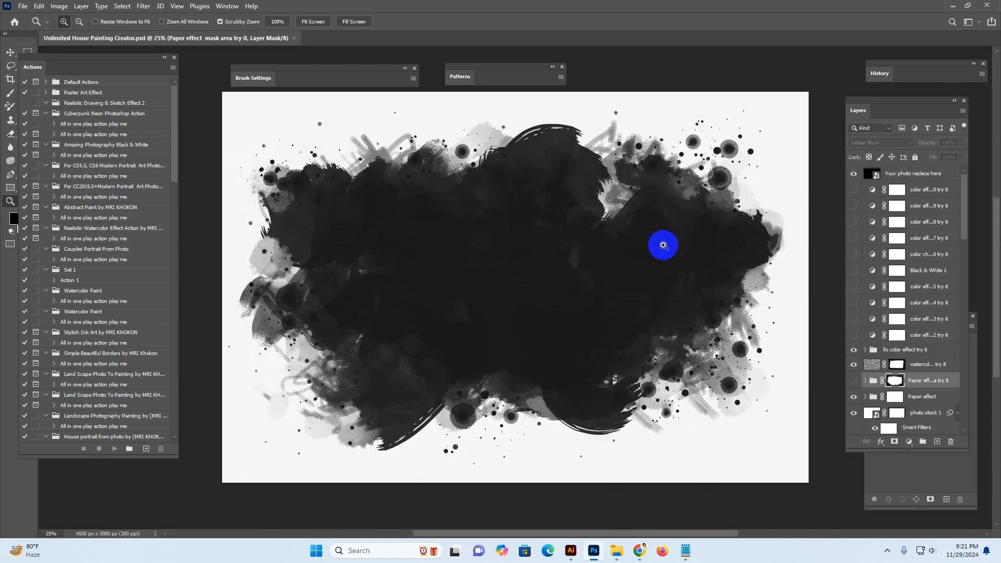
pyautogui.moveTo(887, 105); pyautogui.dragTo(776, 68)
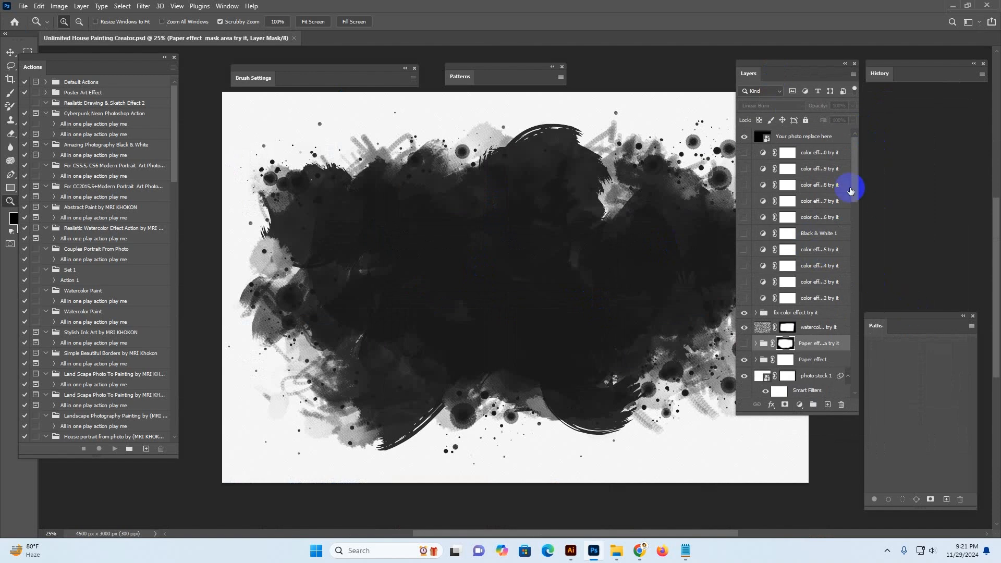
pyautogui.click(813, 141)
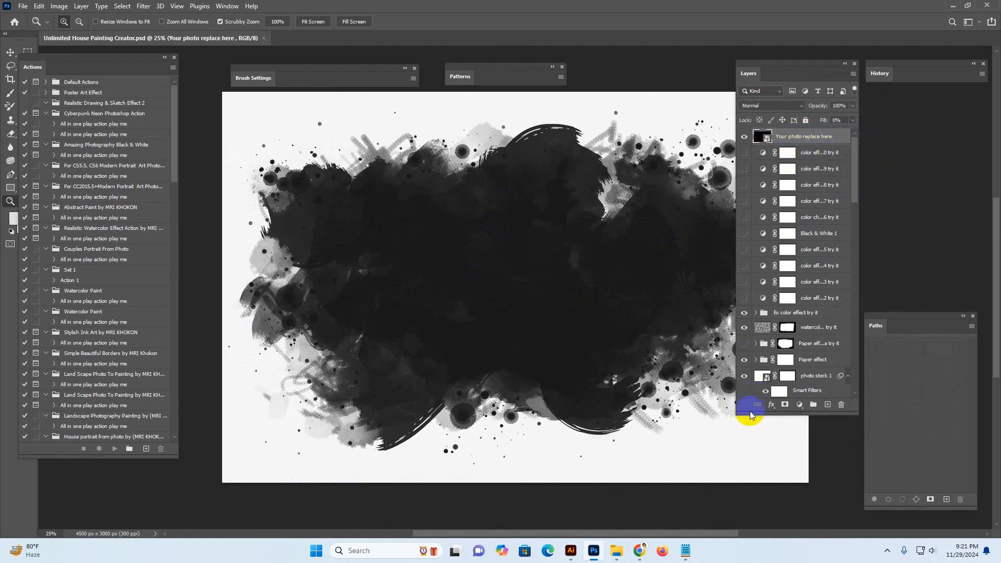
# Enlarge the Layers panel and scroll through the template's color effect, photo and drop style layers
pyautogui.moveTo(737, 415); pyautogui.dragTo(709, 433)
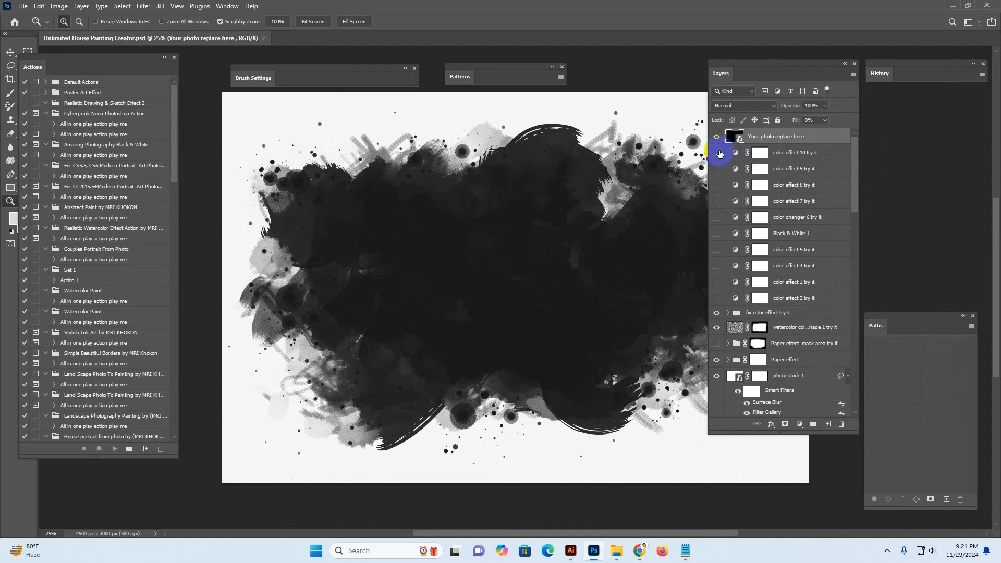
pyautogui.scroll(-3, 727, 292)
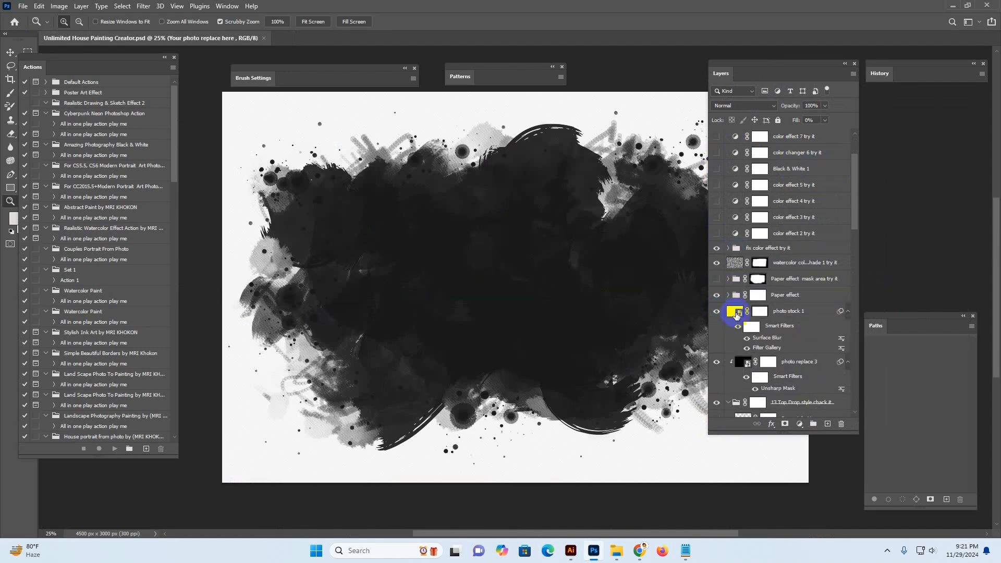
pyautogui.scroll(-5, 772, 224)
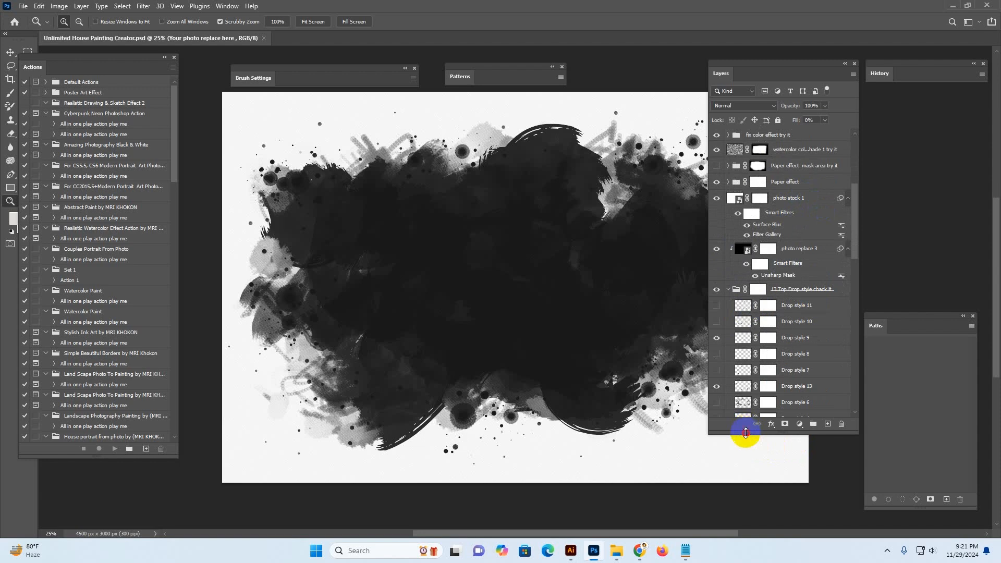
pyautogui.moveTo(744, 430); pyautogui.dragTo(757, 497)
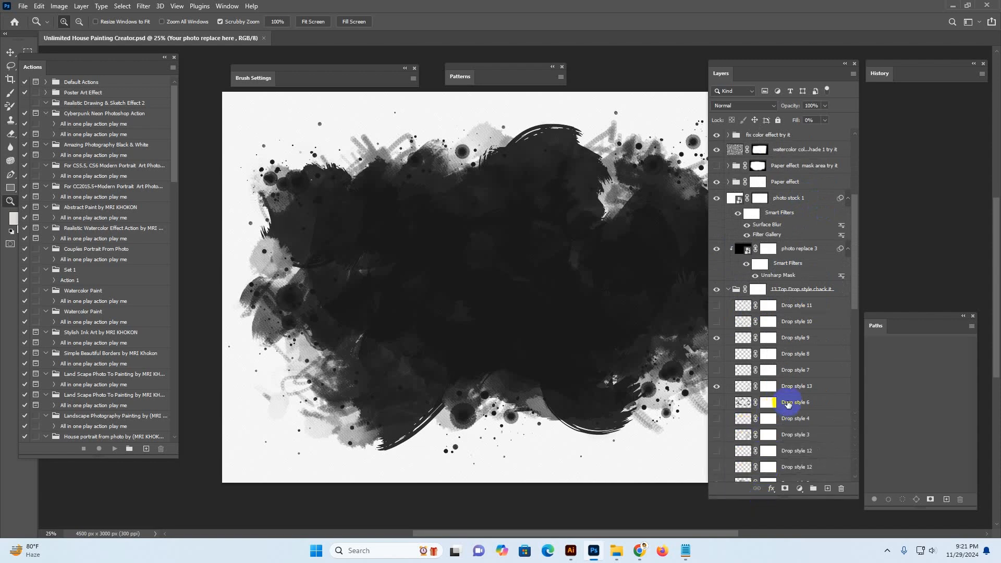
pyautogui.scroll(-3, 788, 403)
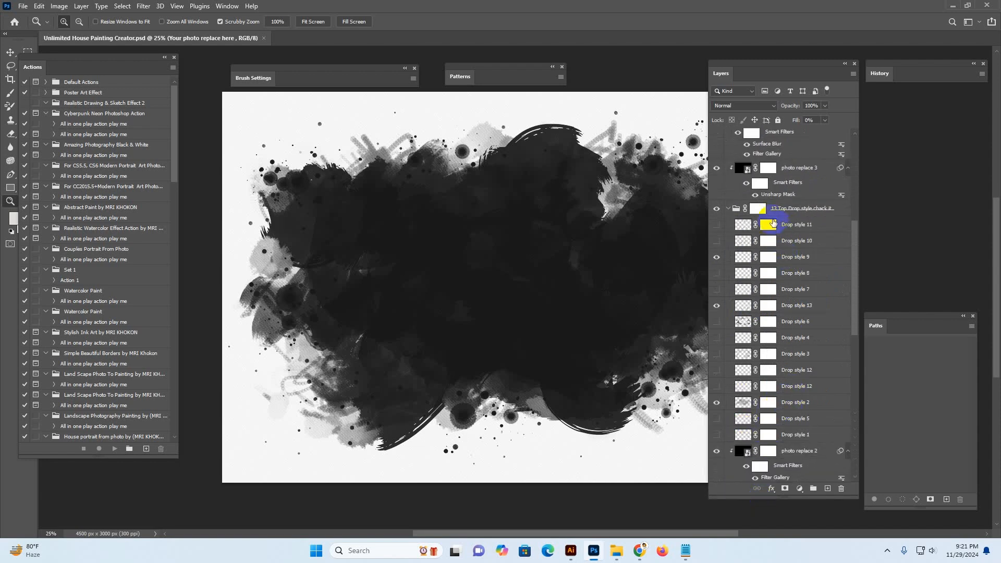
pyautogui.click(753, 209)
pyautogui.click(728, 208)
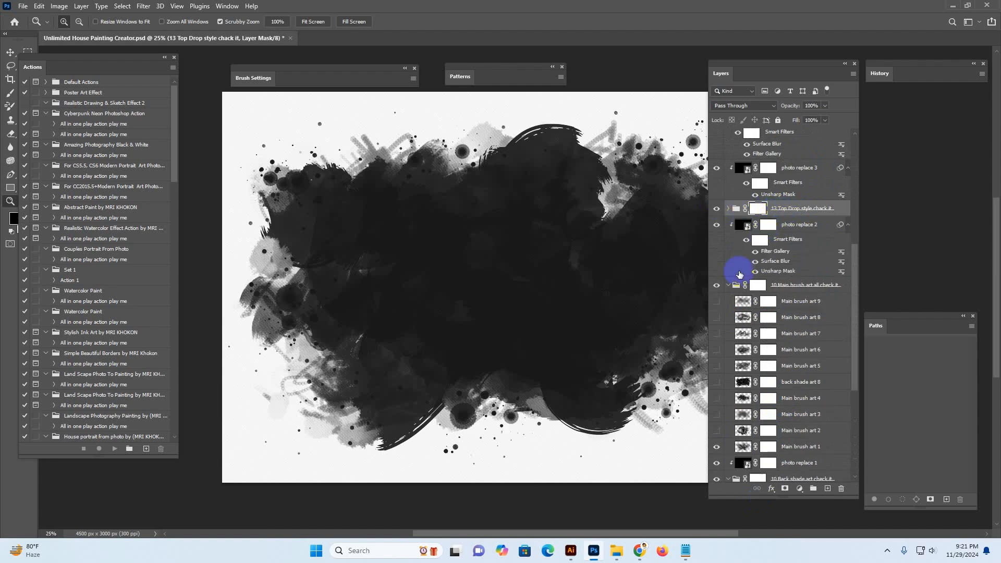
pyautogui.click(728, 208)
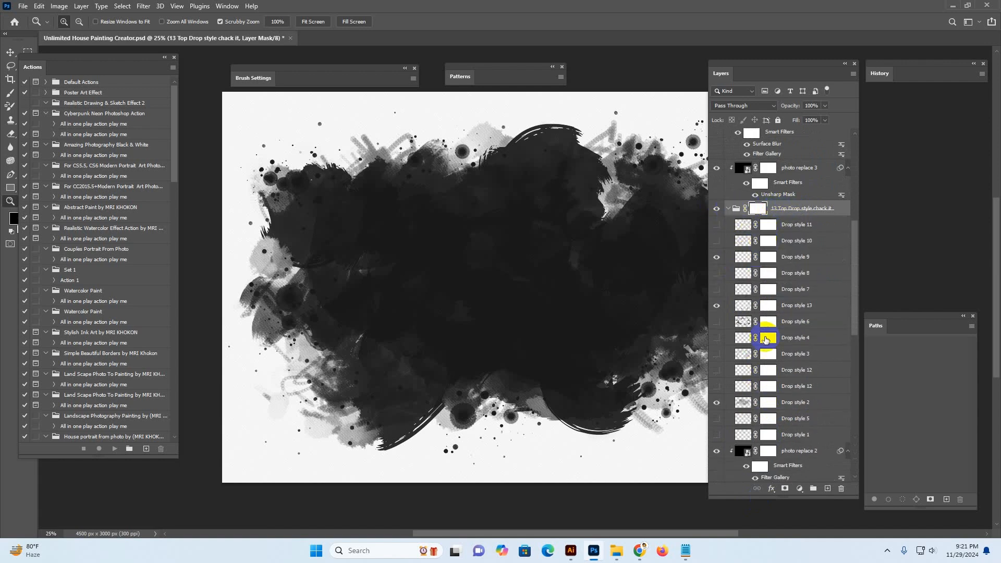
pyautogui.scroll(-4, 766, 344)
pyautogui.scroll(3, 776, 352)
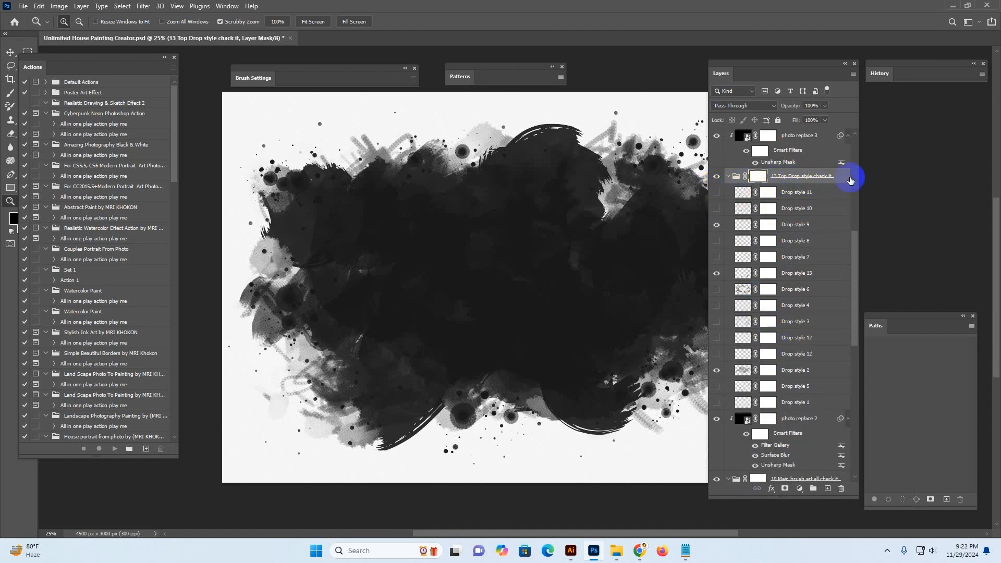
pyautogui.click(820, 208)
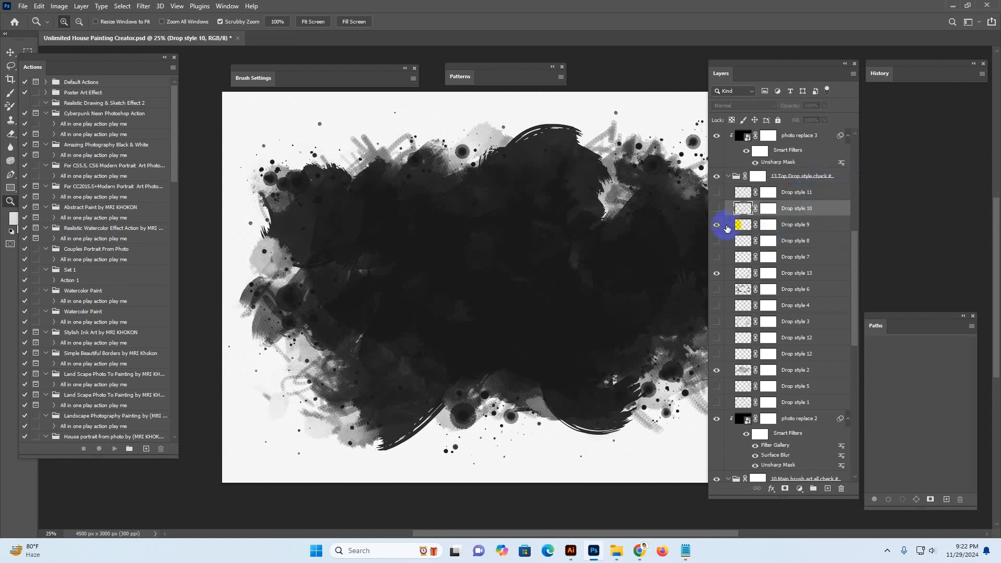
pyautogui.scroll(-3, 771, 328)
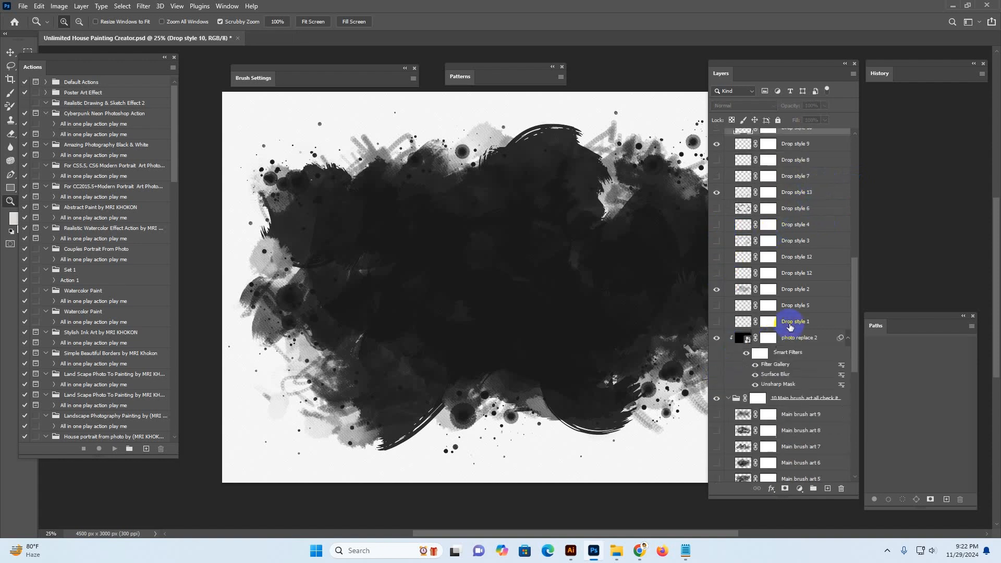
pyautogui.scroll(-3, 774, 316)
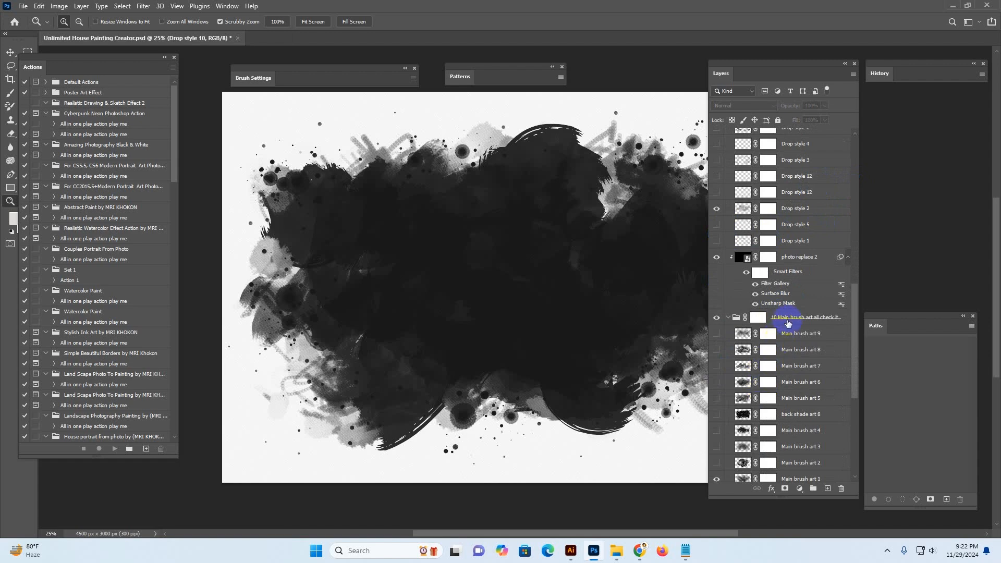
# Preview the back shade art layers by switching individual layers' visibility on and off again
pyautogui.click(789, 320)
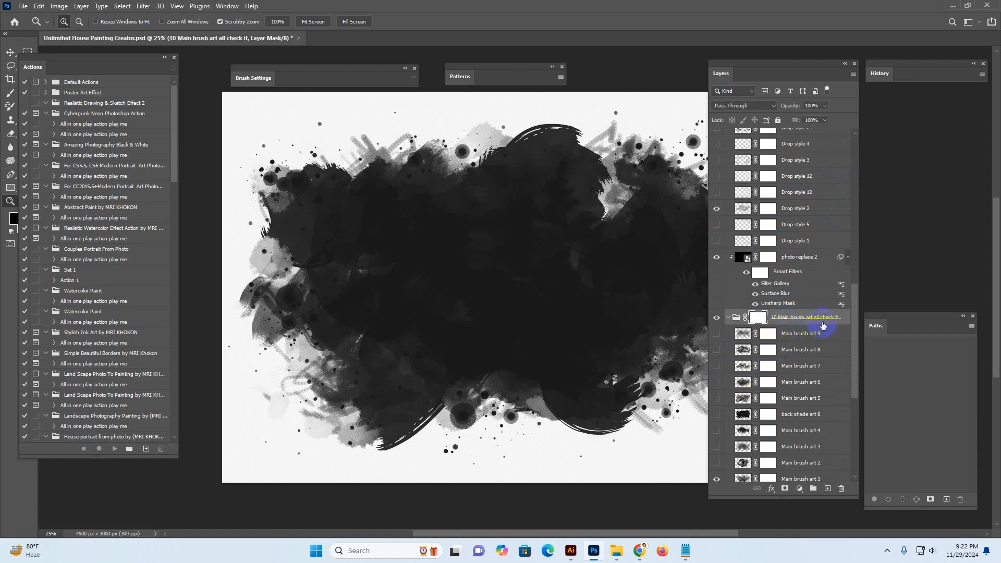
pyautogui.scroll(-3, 769, 371)
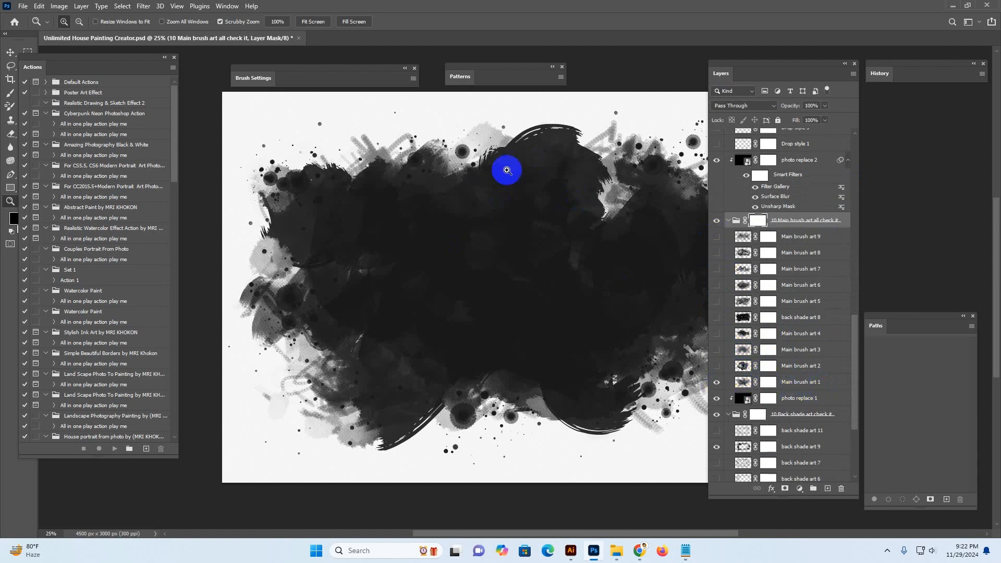
pyautogui.scroll(-5, 795, 353)
pyautogui.click(768, 280)
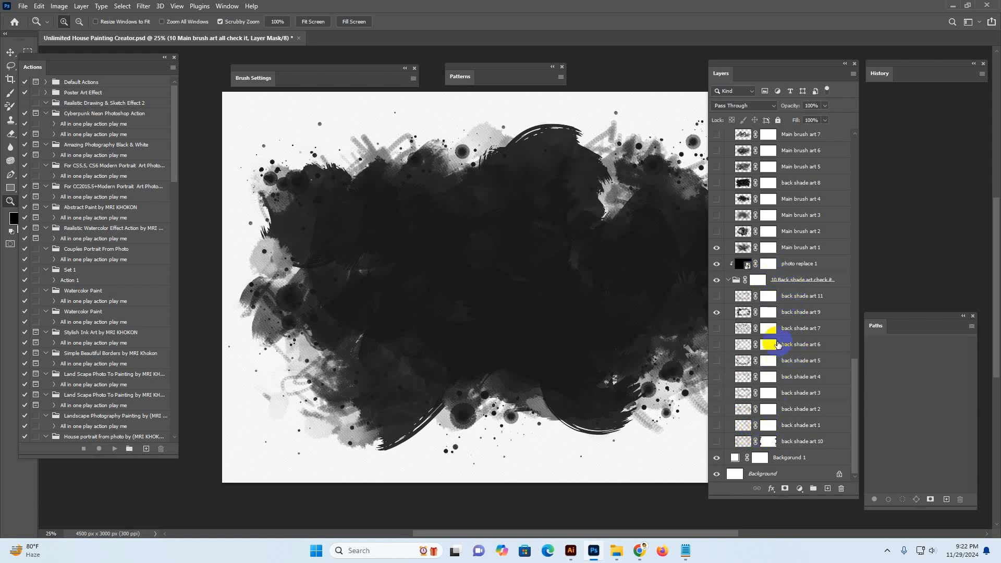
pyautogui.click(749, 344)
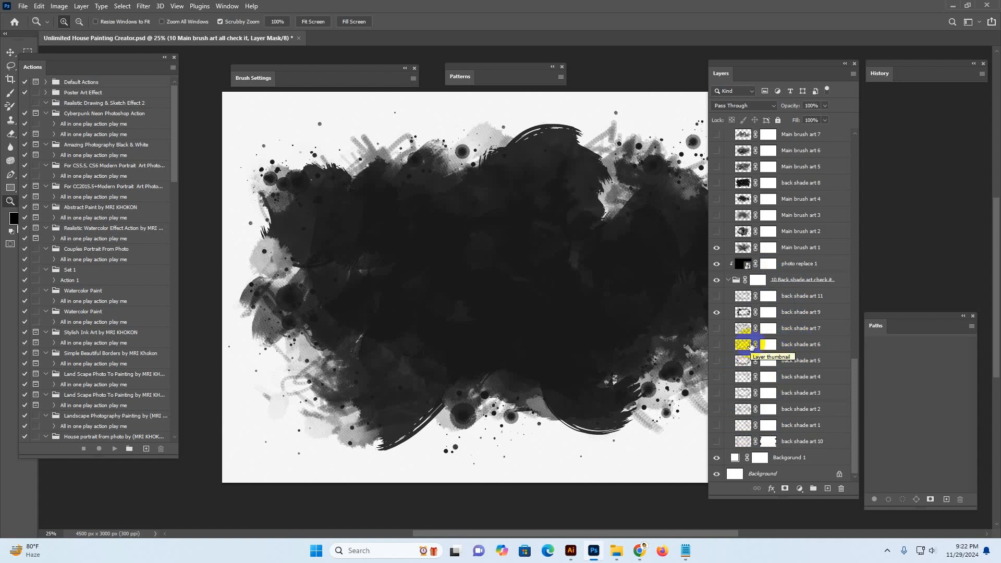
pyautogui.click(749, 345)
pyautogui.click(715, 346)
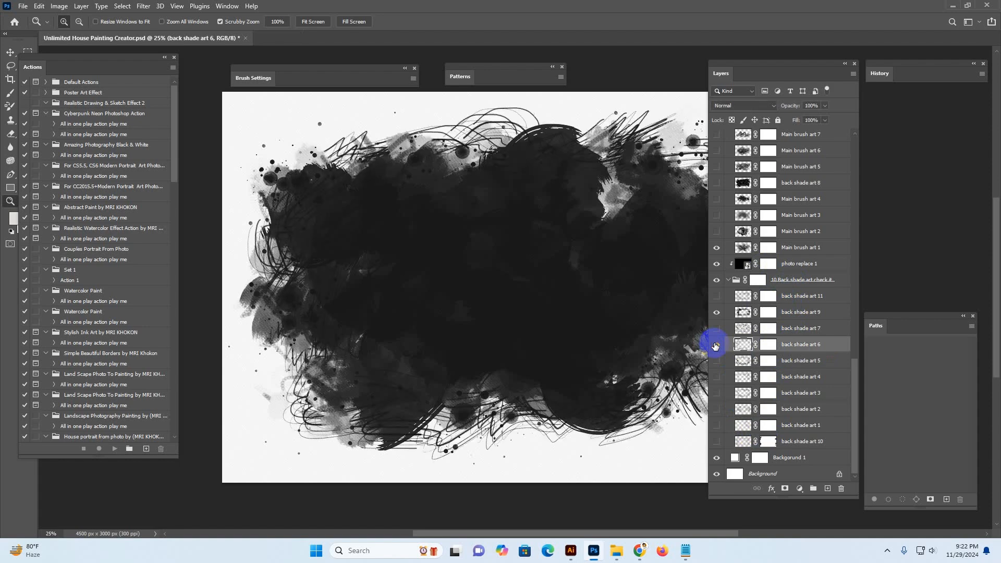
pyautogui.click(715, 345)
pyautogui.click(717, 362)
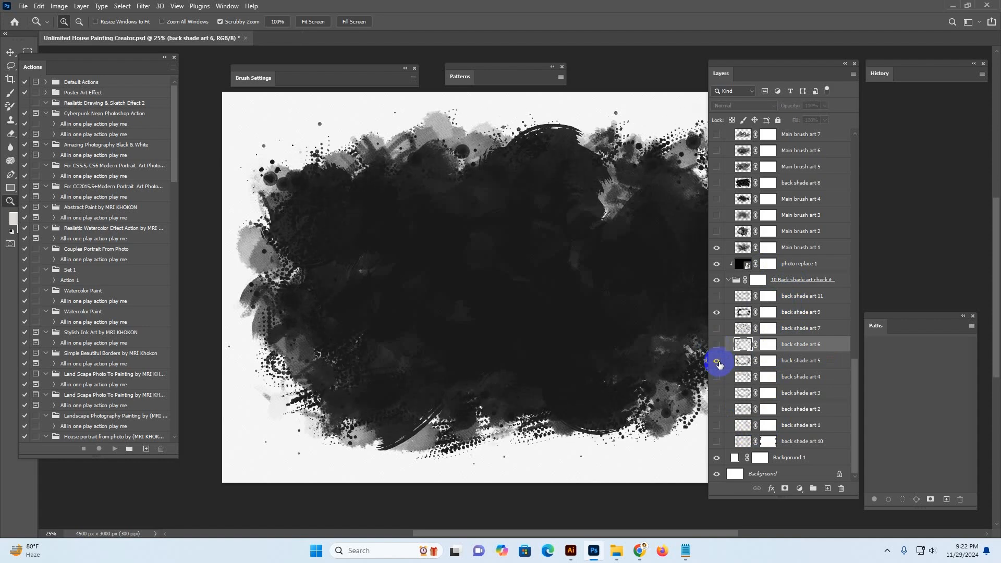
pyautogui.click(717, 362)
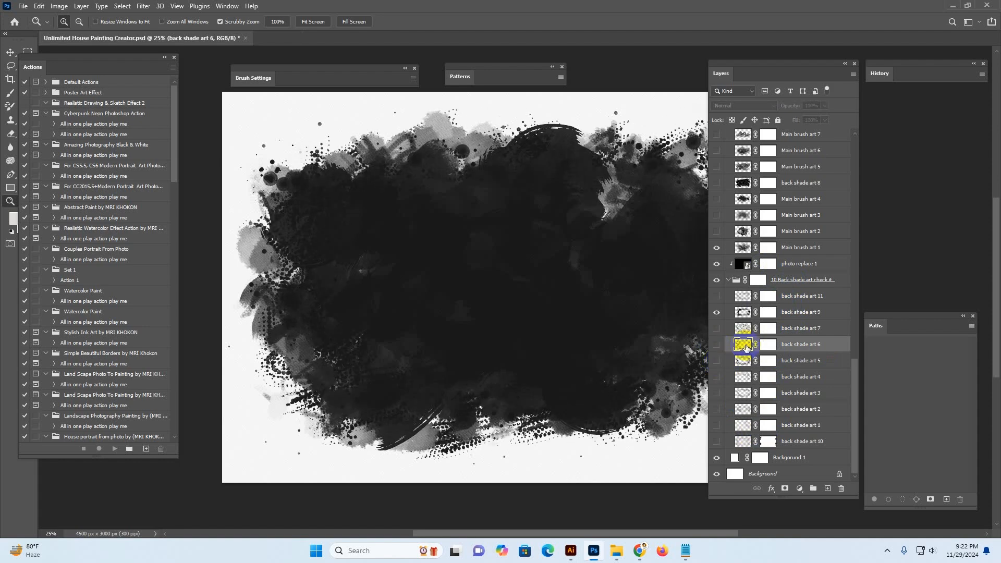
# Preview the main brush art layers by switching their visibility on and off, then scroll back up
pyautogui.click(718, 215)
pyautogui.click(718, 215)
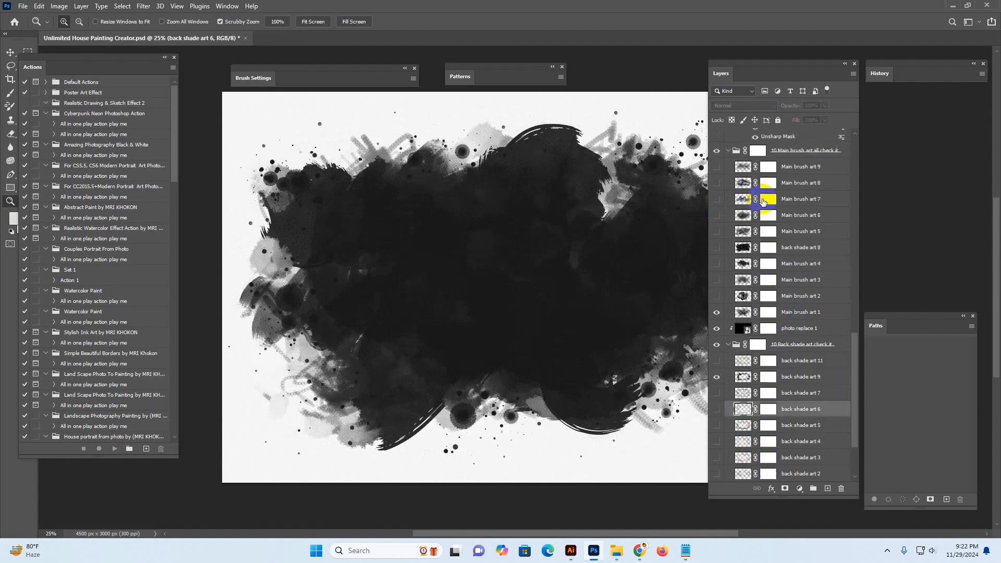
pyautogui.scroll(3, 738, 205)
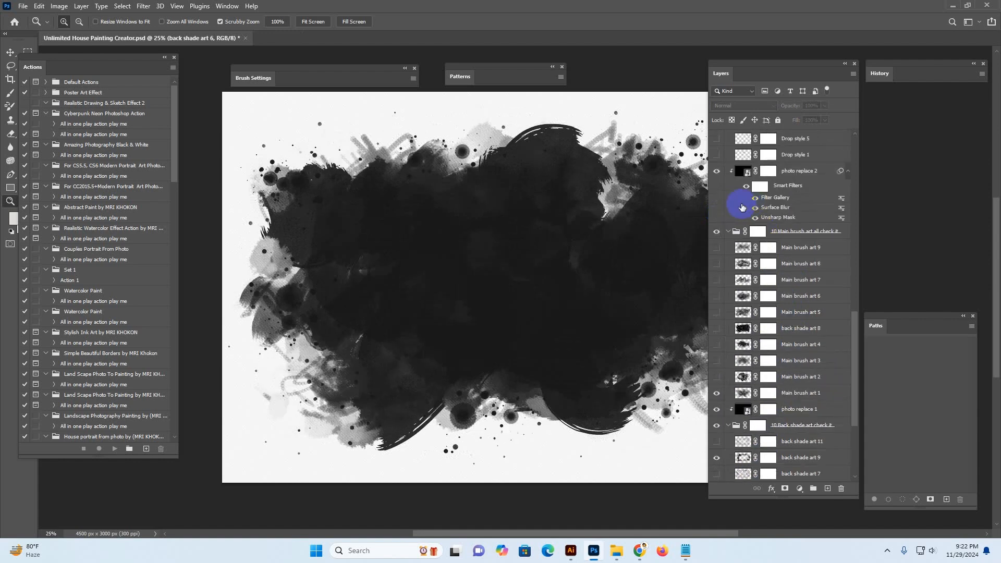
pyautogui.click(717, 312)
pyautogui.click(723, 313)
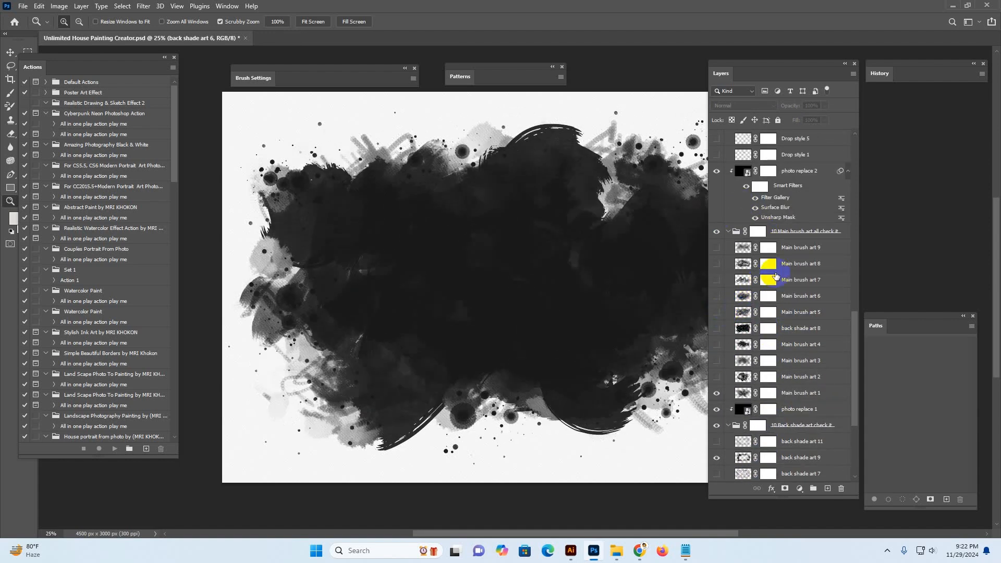
pyautogui.scroll(10, 775, 276)
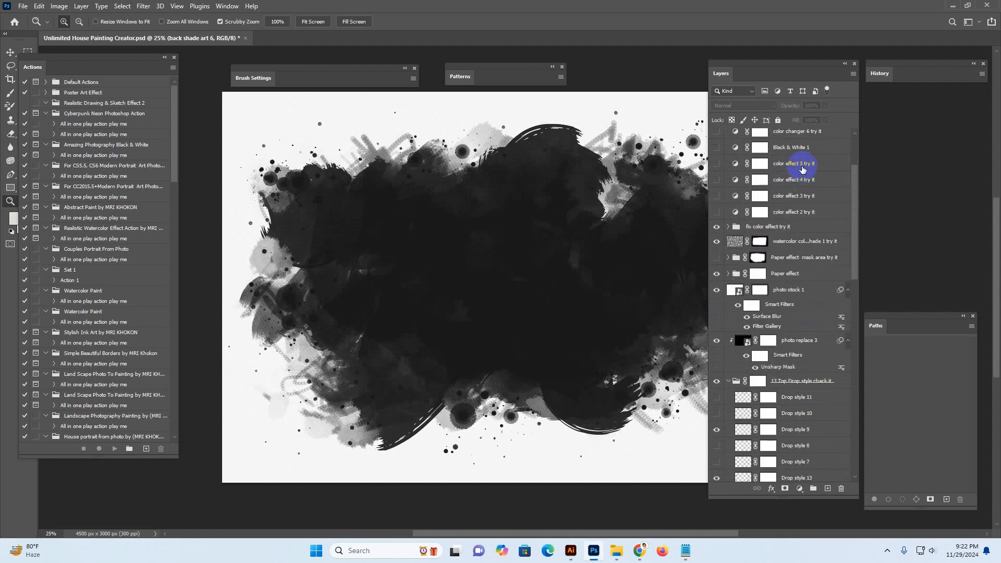
pyautogui.scroll(3, 803, 167)
# Open the 'Your photo replace here' smart object and hide its 'Hidde me' layer
pyautogui.click(806, 140)
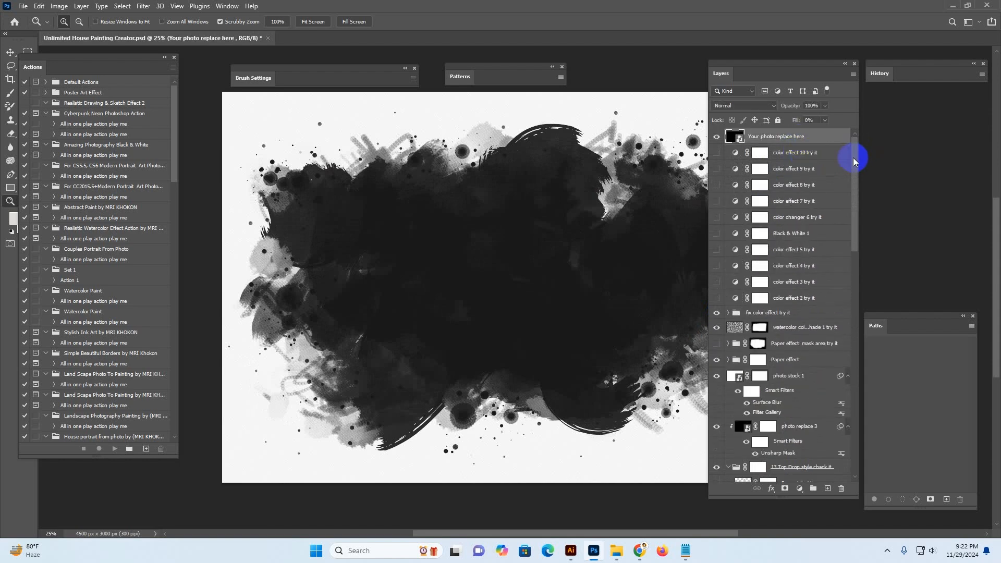
pyautogui.doubleClick(730, 137)
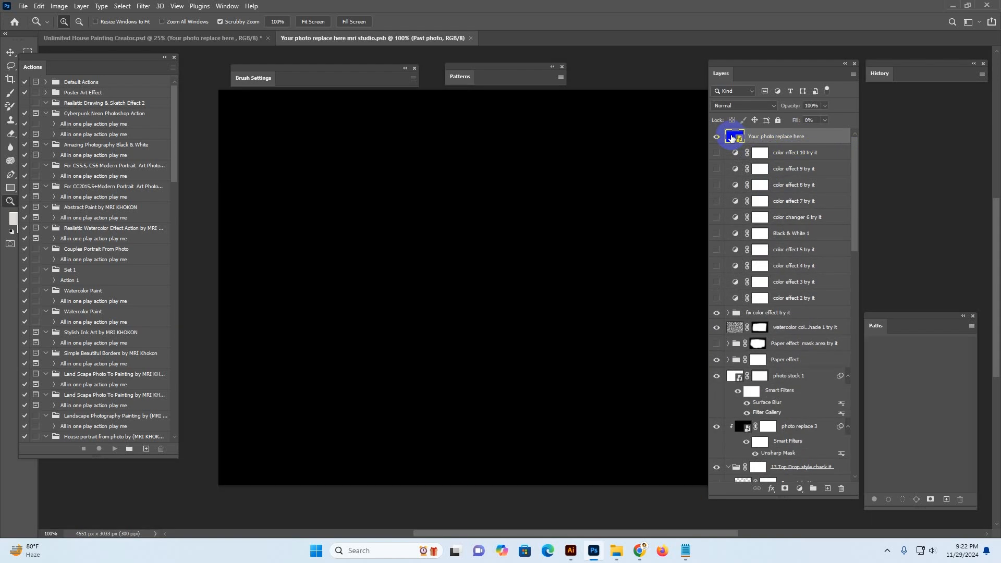
pyautogui.moveTo(769, 70); pyautogui.dragTo(865, 95)
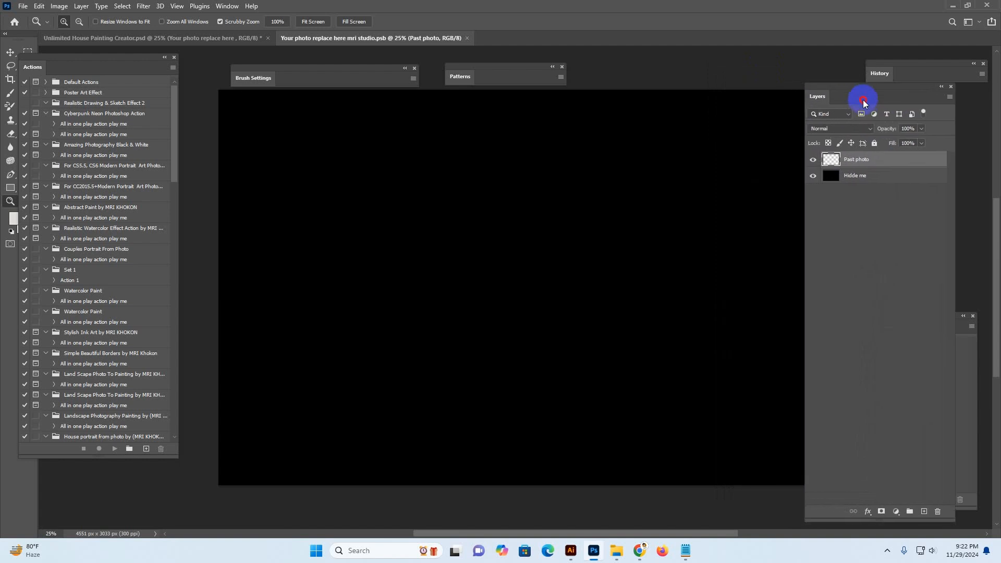
pyautogui.keyDown('alt'); pyautogui.click(613, 195); pyautogui.keyUp('alt')
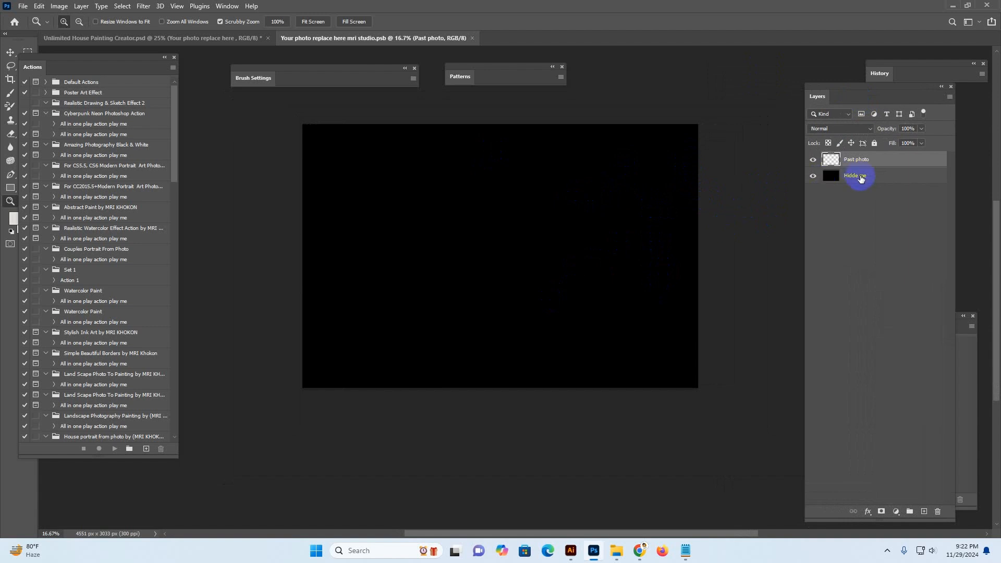
pyautogui.click(835, 180)
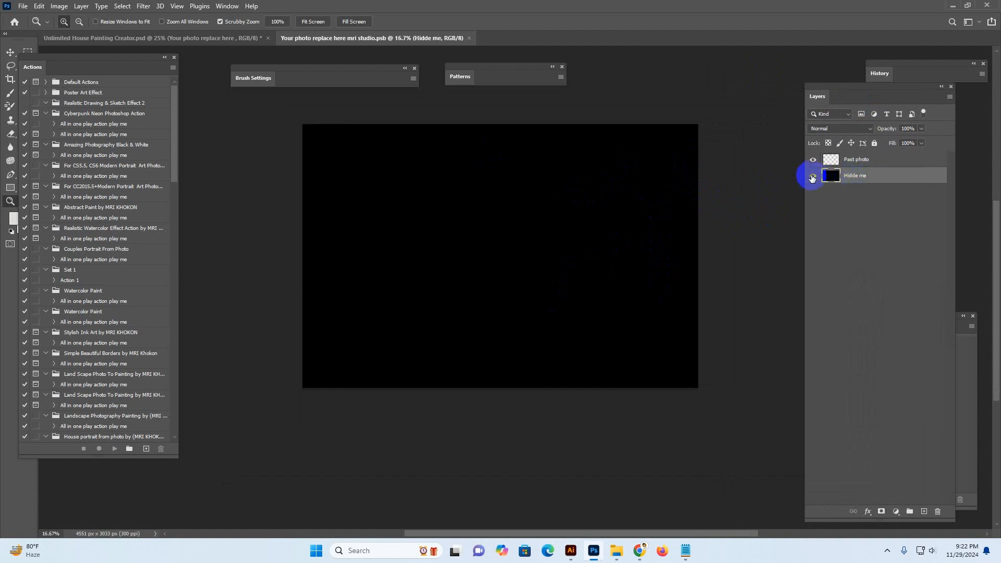
pyautogui.click(812, 177)
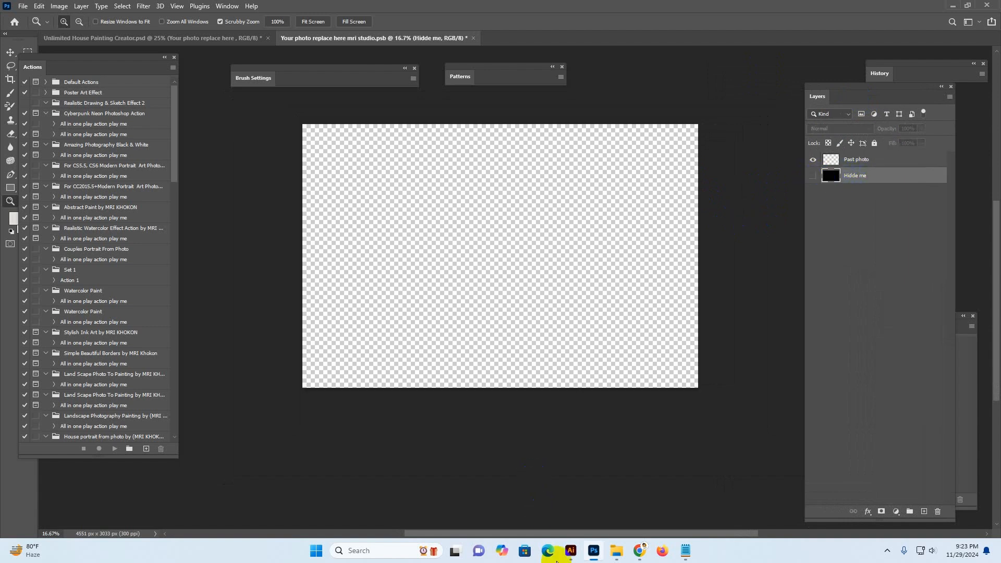
# Open the digital-marketing-agency house photo from the Unlimited House Painting Creator folder as a new document
pyautogui.moveTo(617, 547)
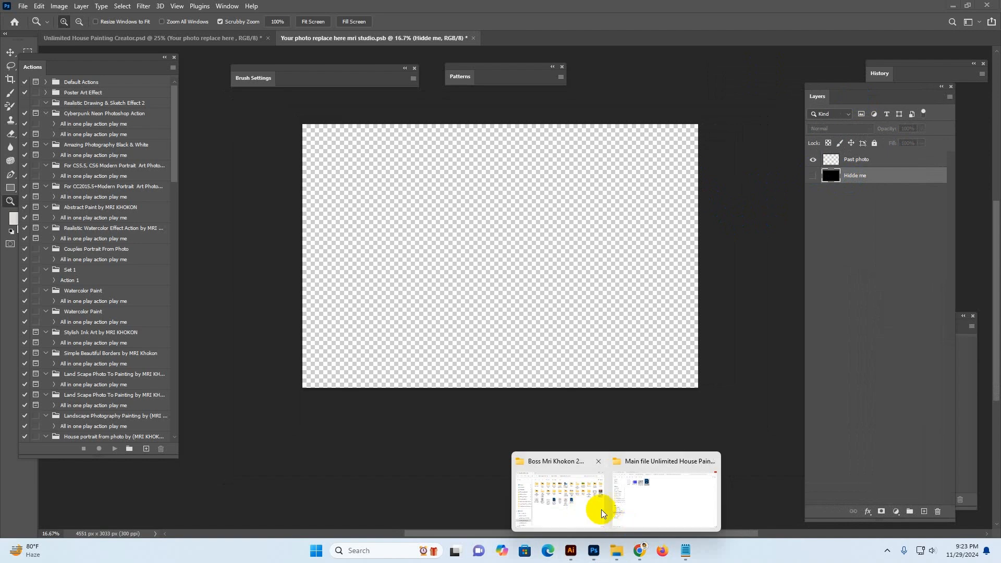
pyautogui.click(661, 508)
pyautogui.hotkey('alt', 'Left')
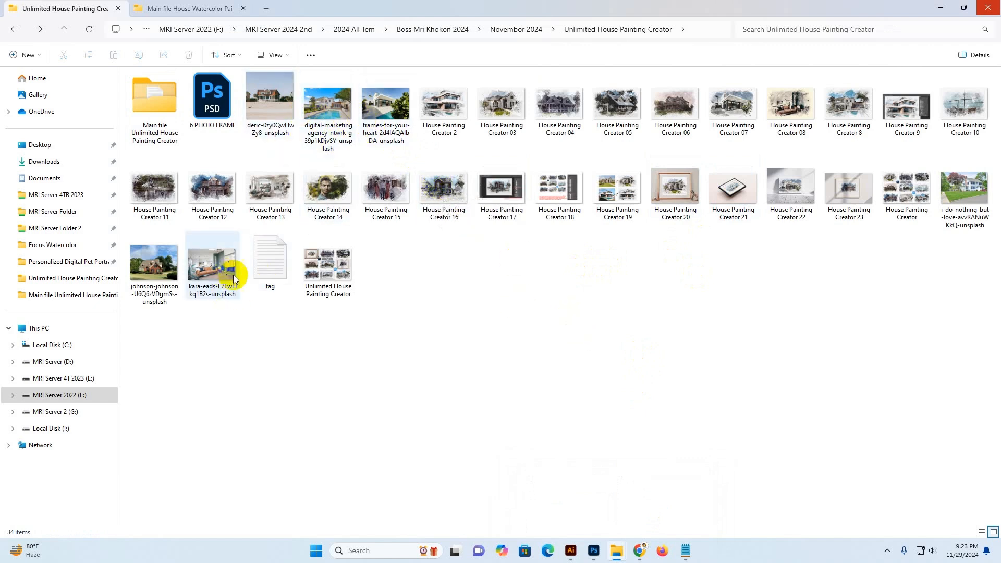
pyautogui.moveTo(965, 187); pyautogui.dragTo(597, 356)
pyautogui.moveTo(283, 108); pyautogui.dragTo(416, 257)
pyautogui.moveTo(345, 135); pyautogui.dragTo(595, 545)
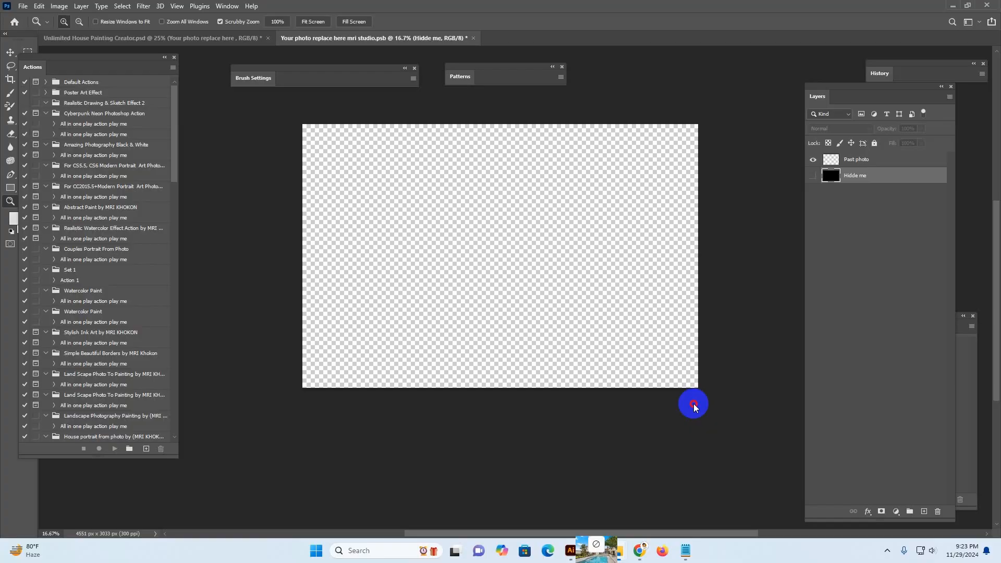
pyautogui.moveTo(693, 406); pyautogui.dragTo(702, 26)
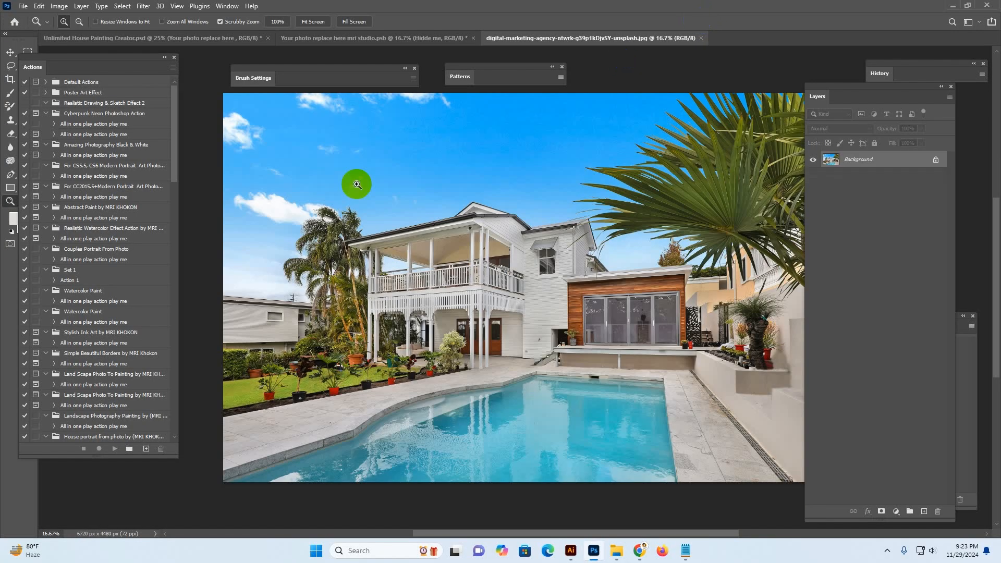
# Collapse the Actions panel and select the entire house photo with a rectangular marquee
pyautogui.keyDown('alt'); pyautogui.click(519, 217); pyautogui.keyUp('alt')
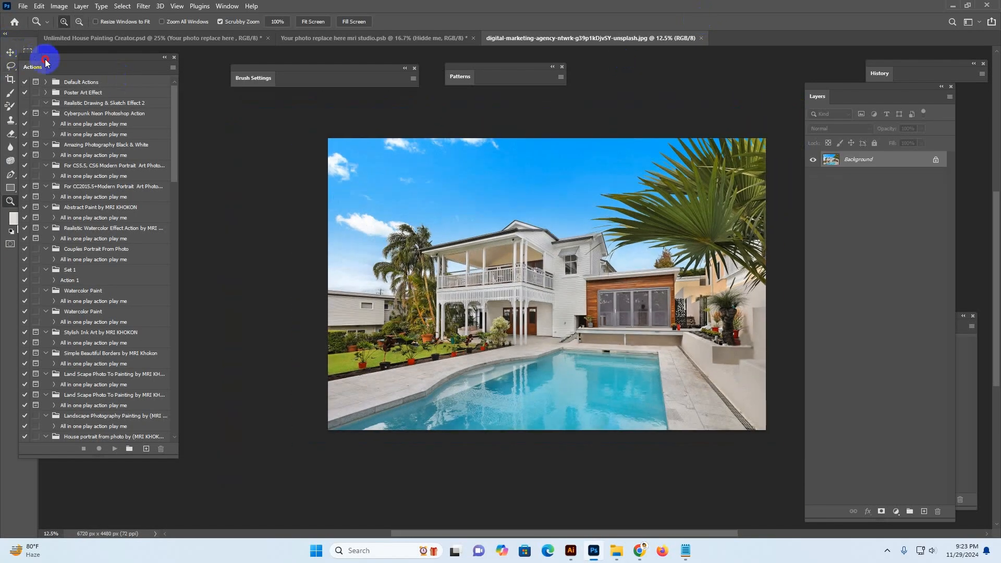
pyautogui.moveTo(45, 63); pyautogui.dragTo(78, 59)
pyautogui.doubleClick(68, 66)
pyautogui.click(28, 52)
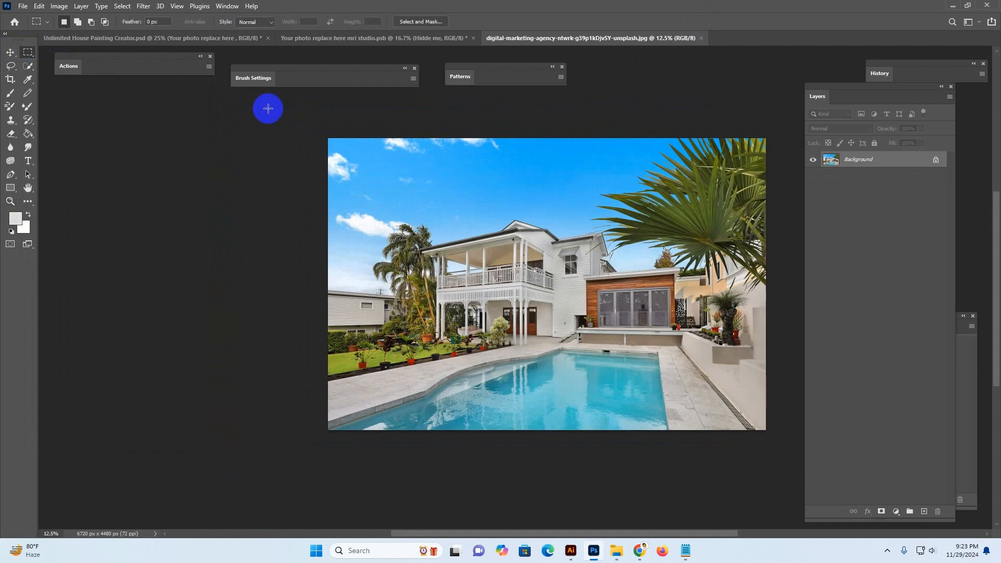
pyautogui.moveTo(290, 127); pyautogui.dragTo(797, 472)
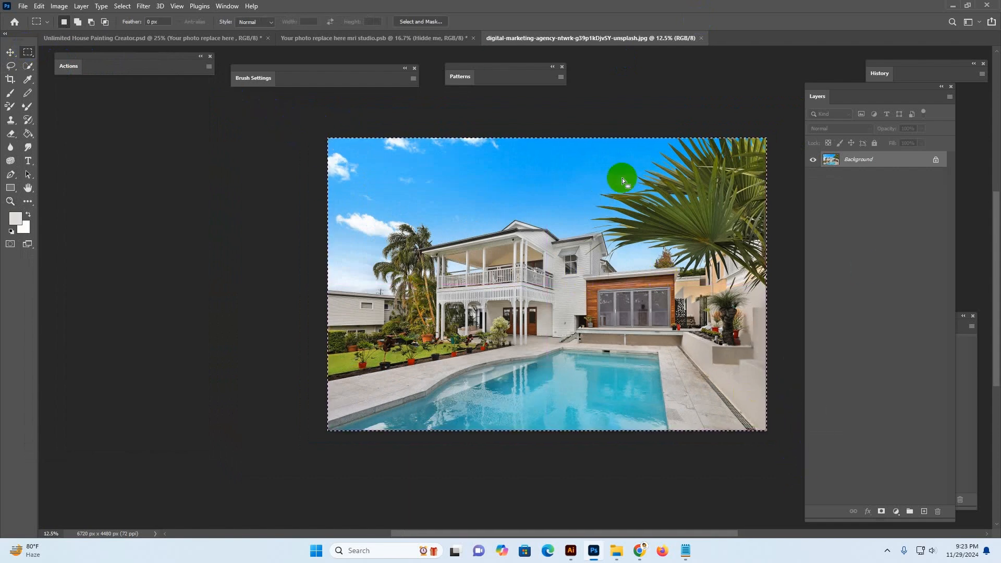
# Copy the selected house photo and paste it into the 'Your photo replace here' smart object document
pyautogui.click(46, 9)
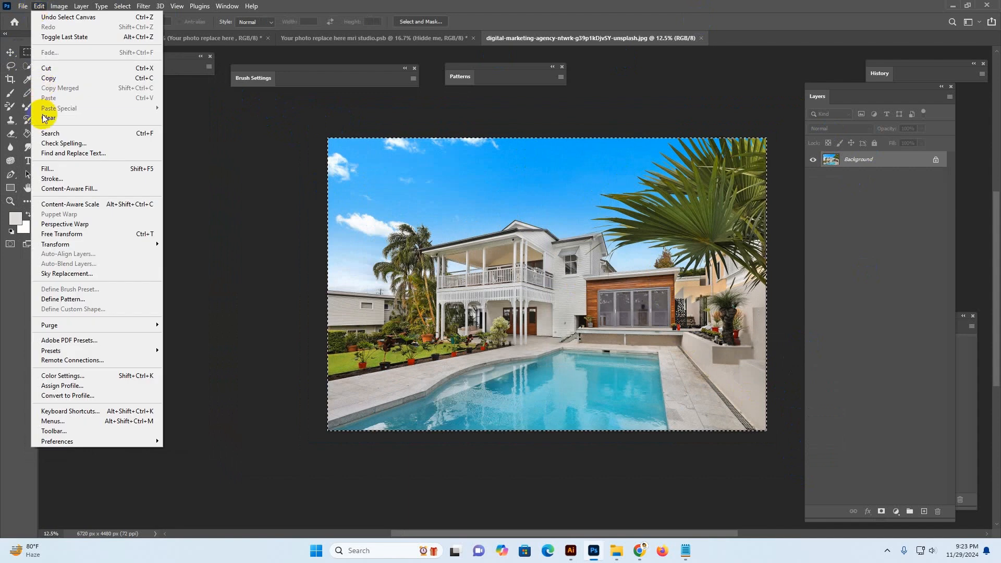
pyautogui.click(49, 80)
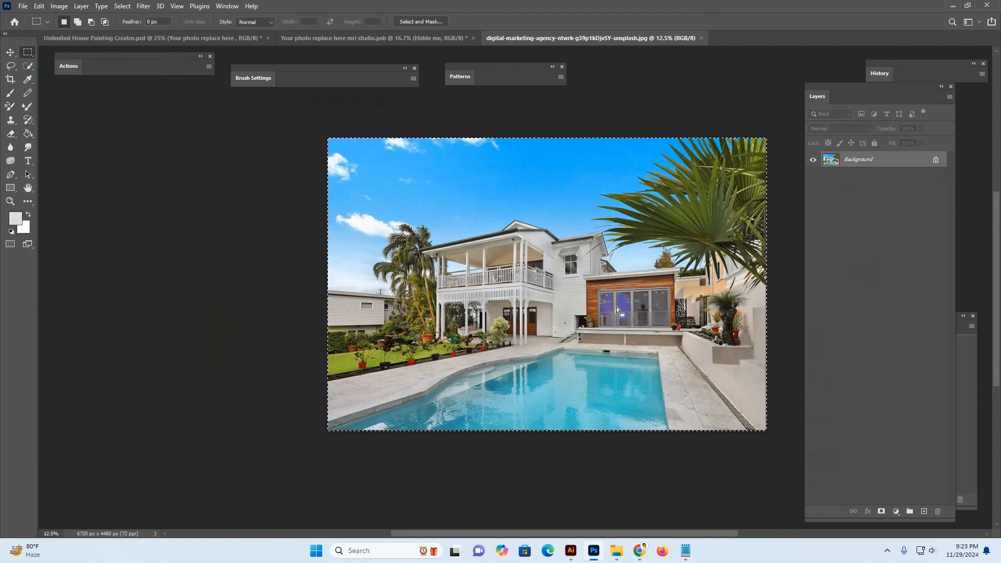
pyautogui.click(10, 52)
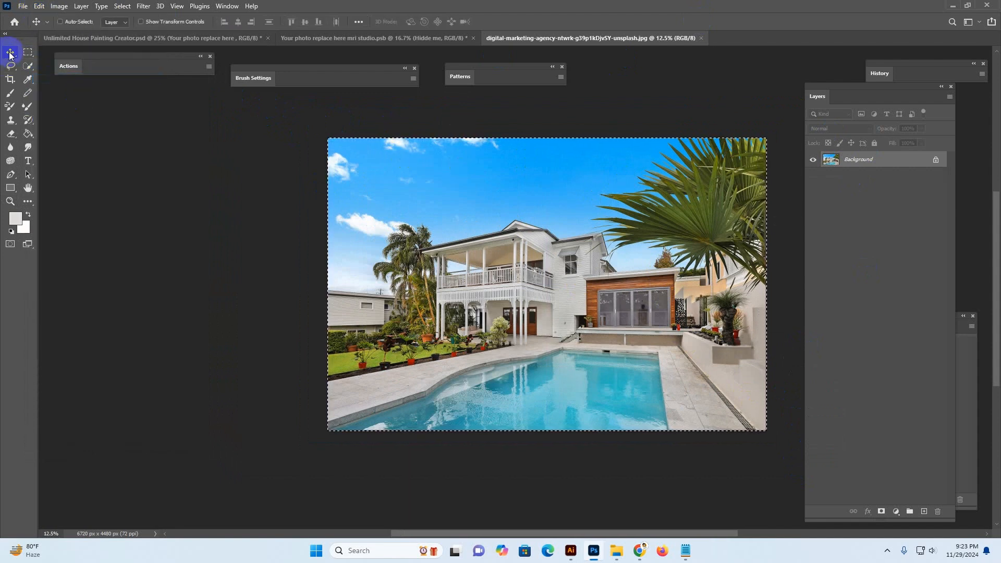
pyautogui.click(353, 39)
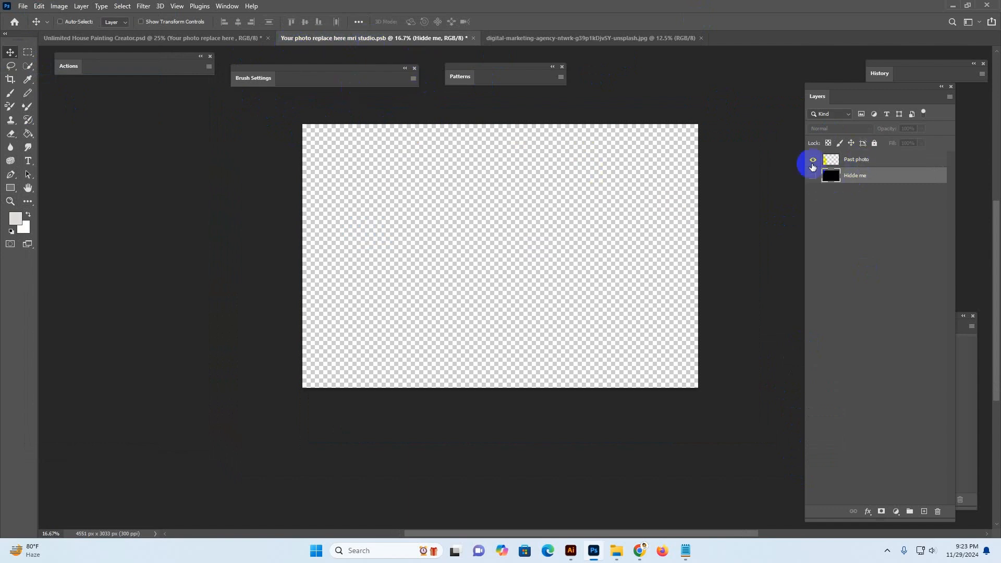
pyautogui.click(25, 7)
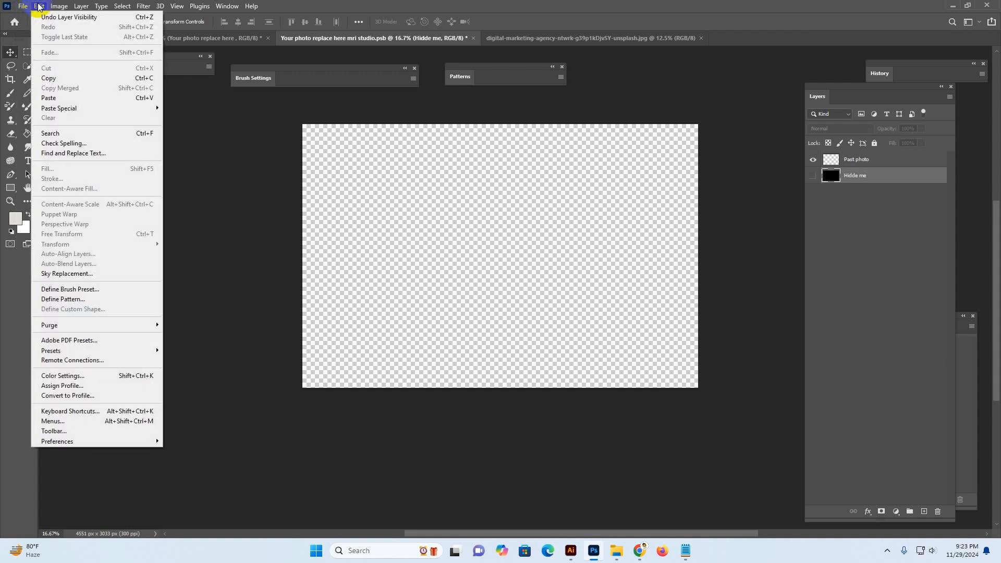
pyautogui.click(62, 97)
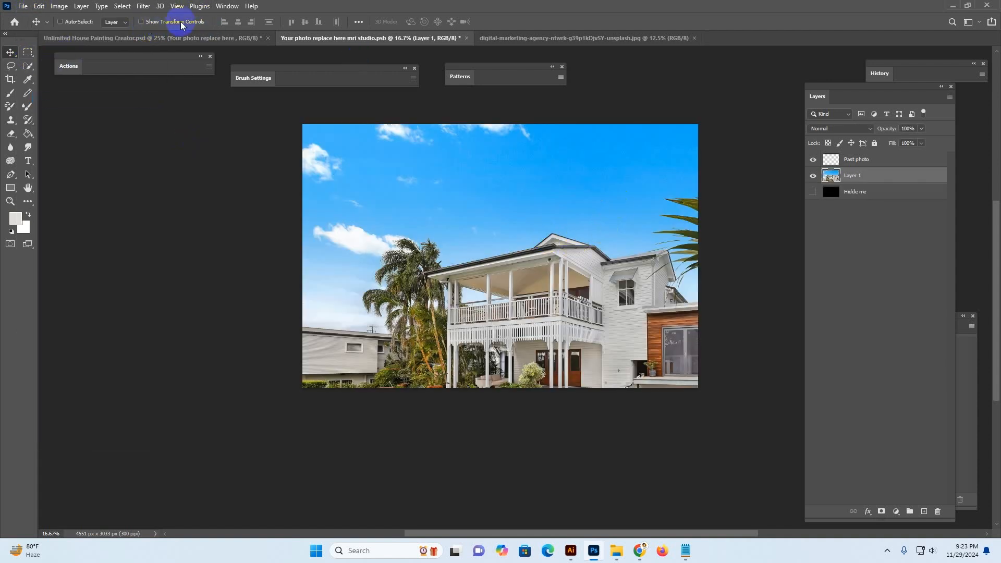
# Scale the pasted photo down to about 72% so it fills the canvas, and commit the transform
pyautogui.click(139, 21)
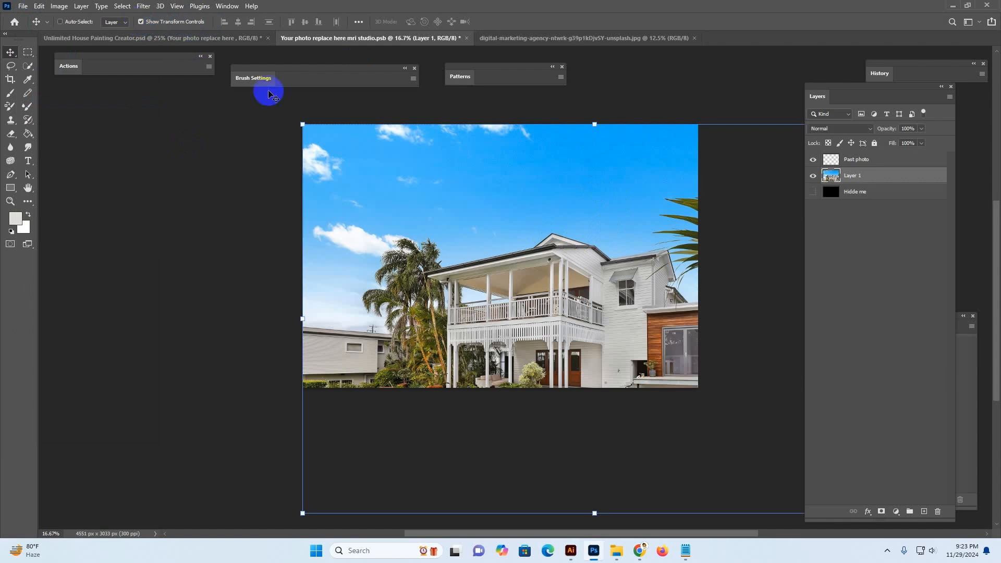
pyautogui.moveTo(594, 120); pyautogui.dragTo(579, 154)
pyautogui.moveTo(516, 92); pyautogui.dragTo(622, 219)
pyautogui.moveTo(510, 418); pyautogui.dragTo(517, 385)
pyautogui.moveTo(564, 224); pyautogui.dragTo(566, 229)
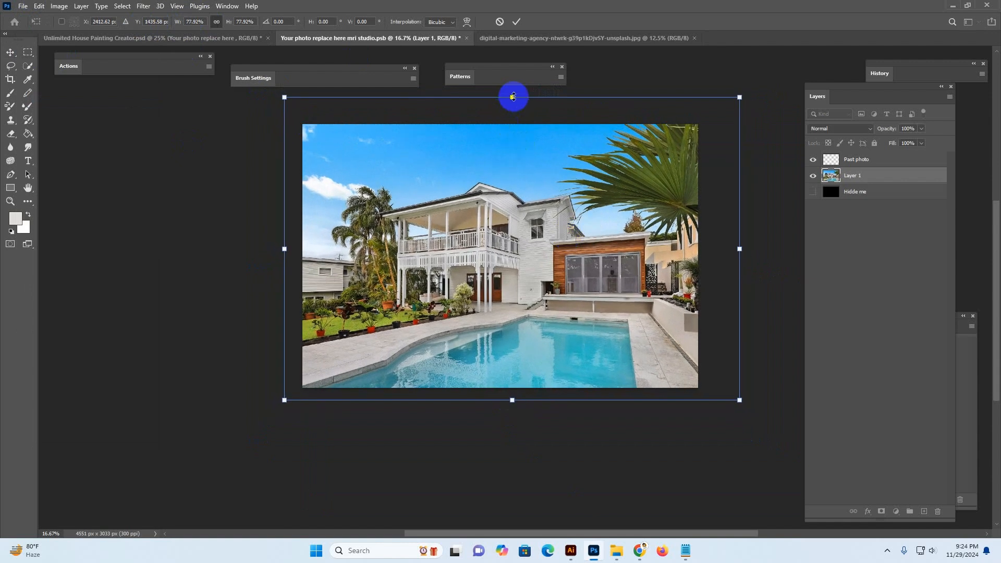
pyautogui.moveTo(513, 97); pyautogui.dragTo(515, 104)
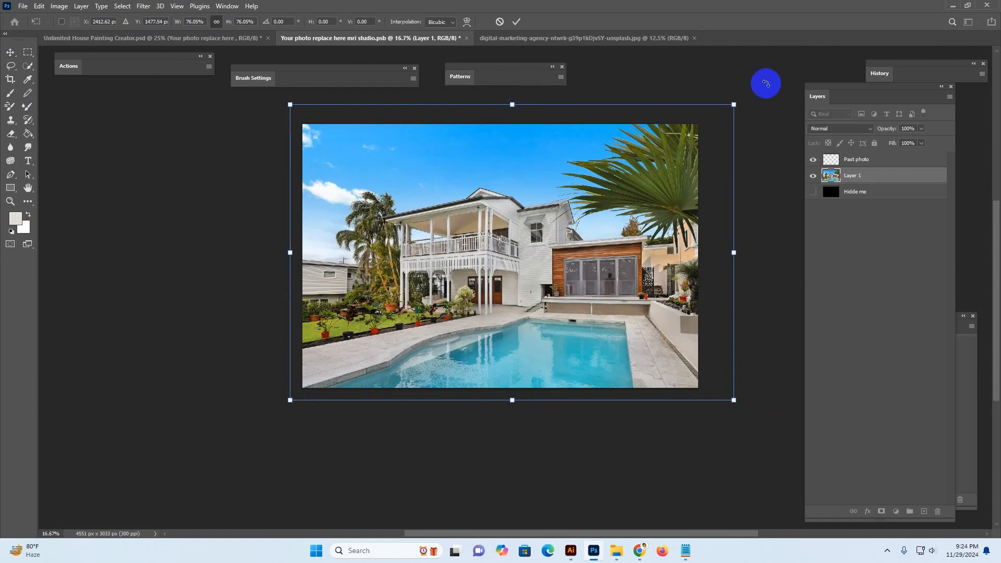
pyautogui.moveTo(734, 104); pyautogui.dragTo(712, 119)
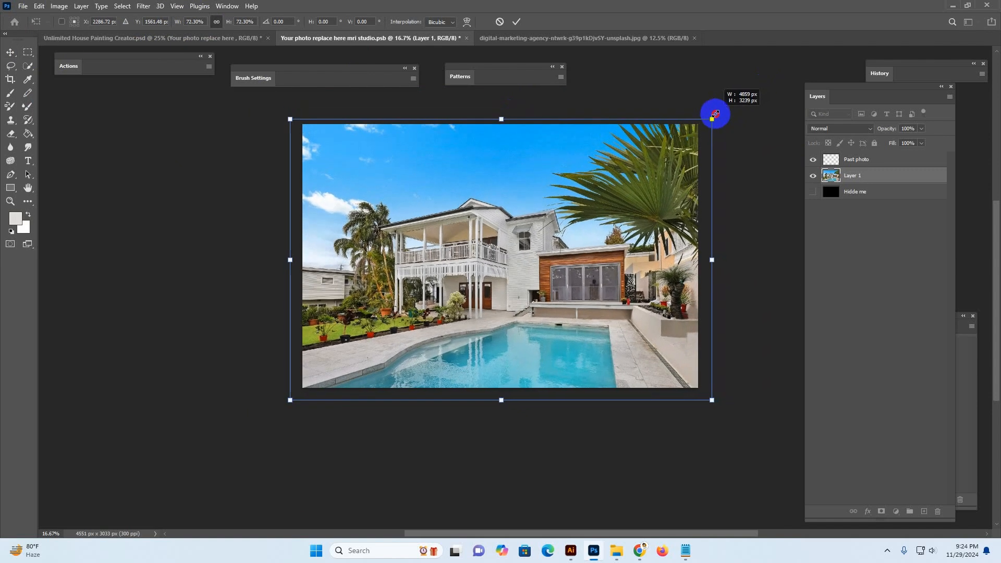
pyautogui.click(518, 22)
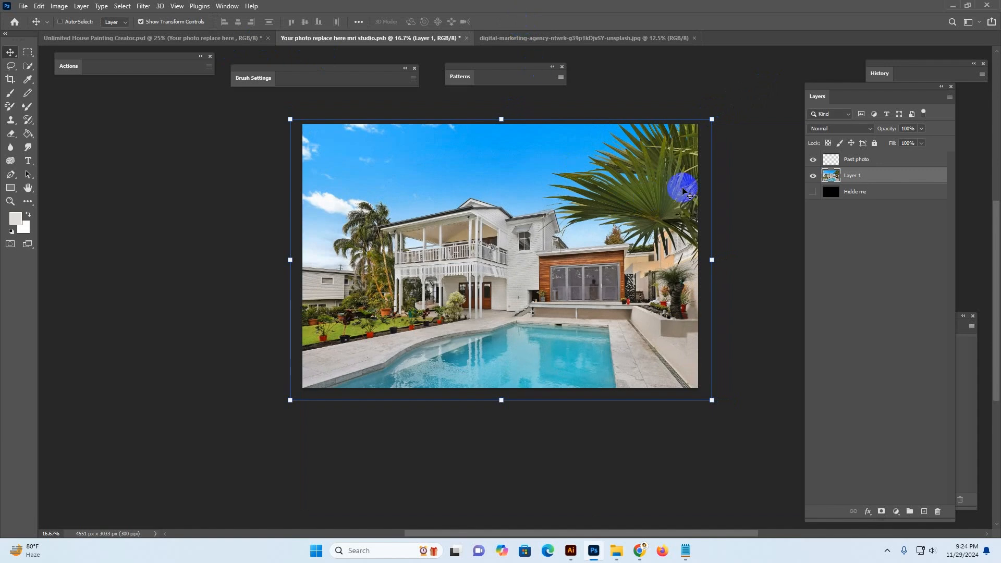
# Save the smart object and return to the Unlimited House Painting Creator document
pyautogui.click(22, 7)
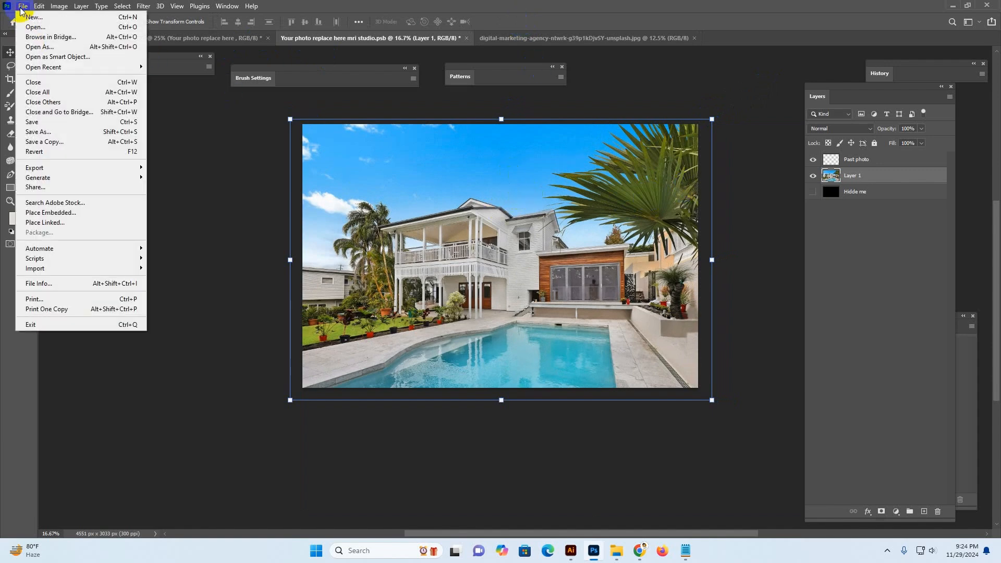
pyautogui.click(51, 122)
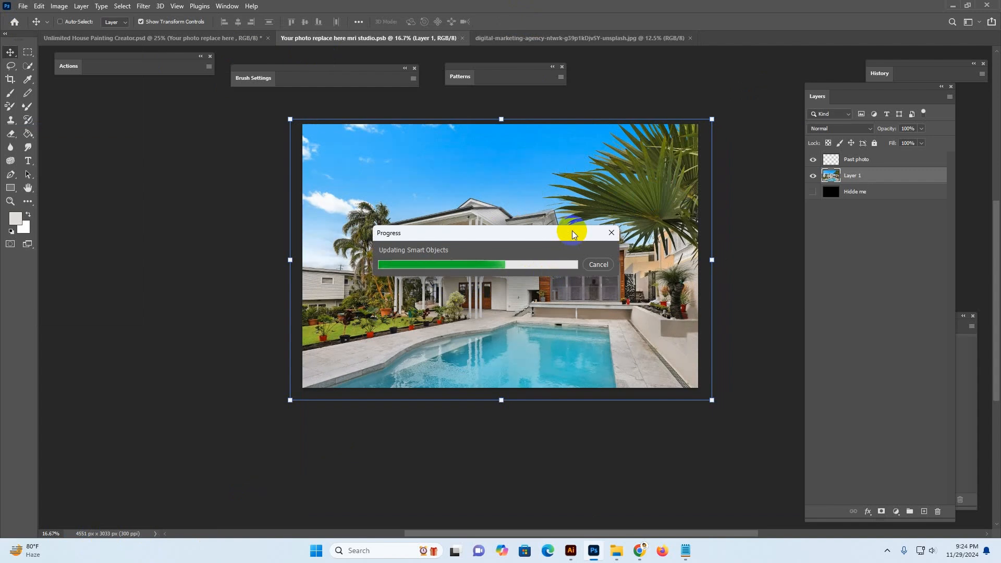
pyautogui.click(136, 40)
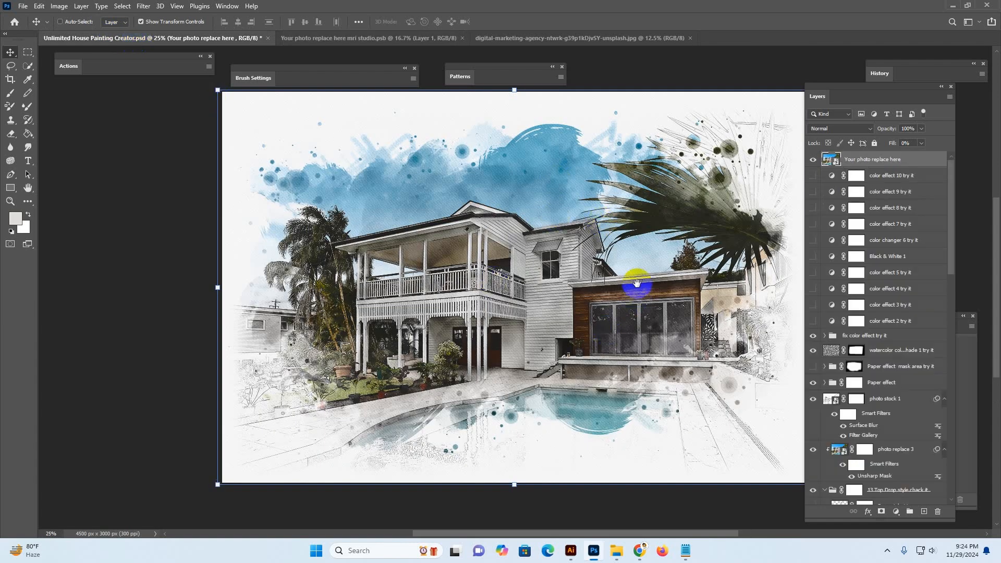
# Examine the template's image size in pixels, inches, centimeters and millimeters without resizing it
pyautogui.moveTo(637, 283); pyautogui.dragTo(584, 276)
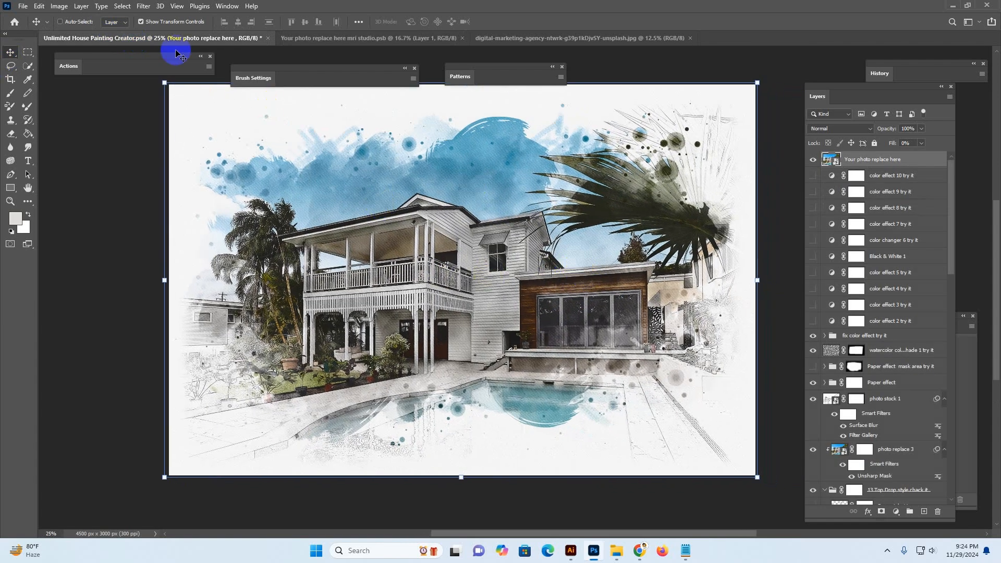
pyautogui.click(140, 22)
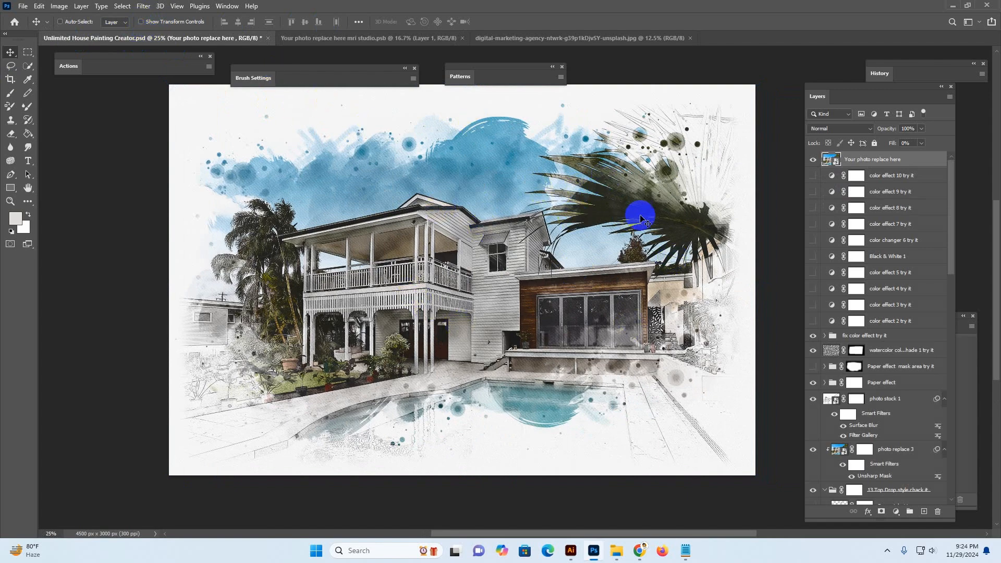
pyautogui.press('z')
pyautogui.click(518, 250)
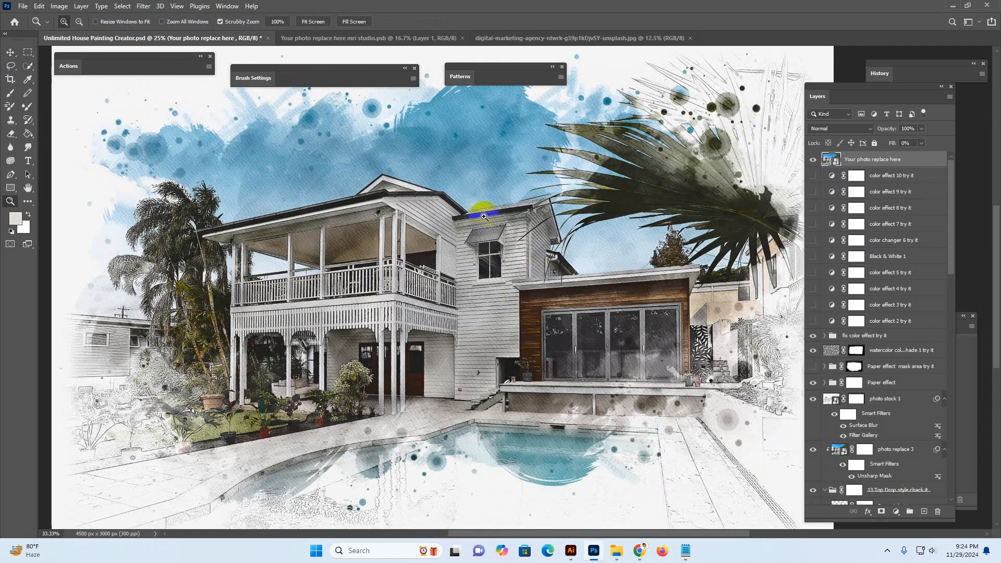
pyautogui.click(61, 7)
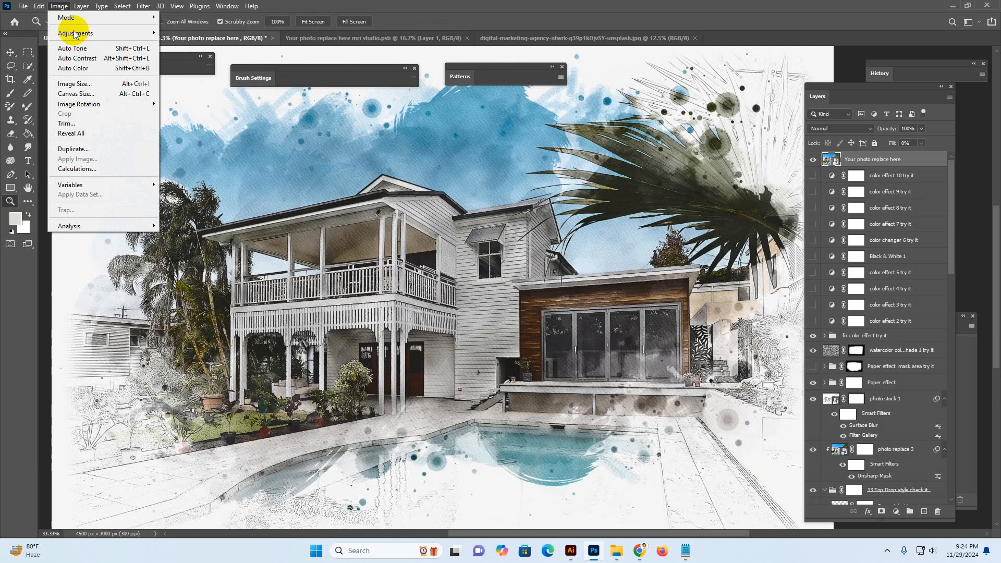
pyautogui.click(81, 84)
pyautogui.moveTo(609, 260); pyautogui.dragTo(667, 151)
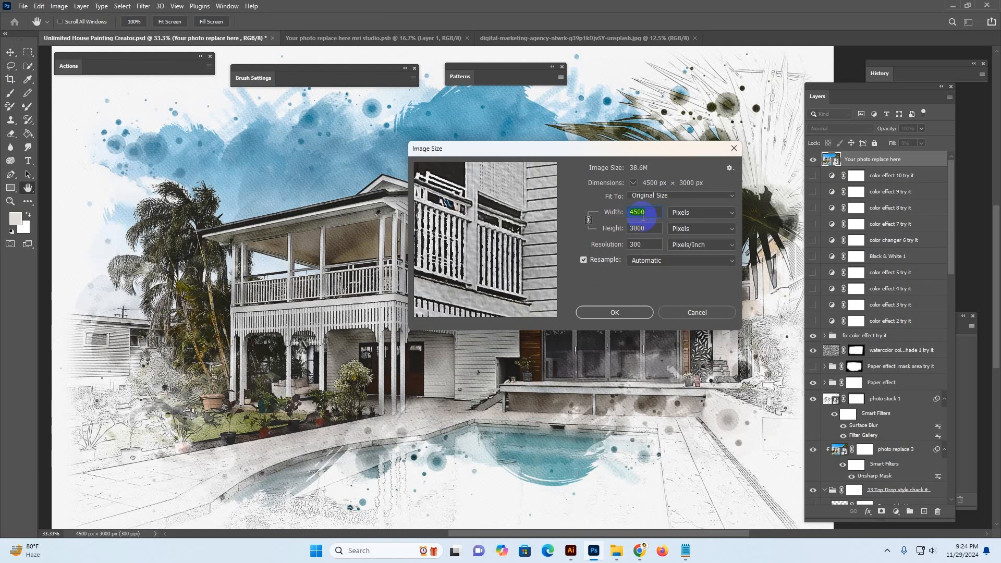
pyautogui.click(706, 212)
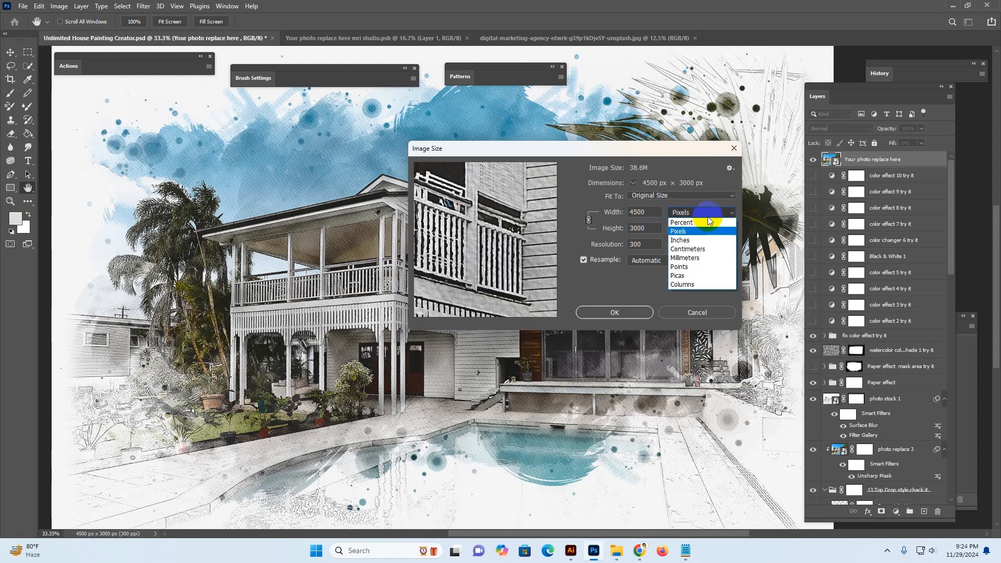
pyautogui.click(688, 239)
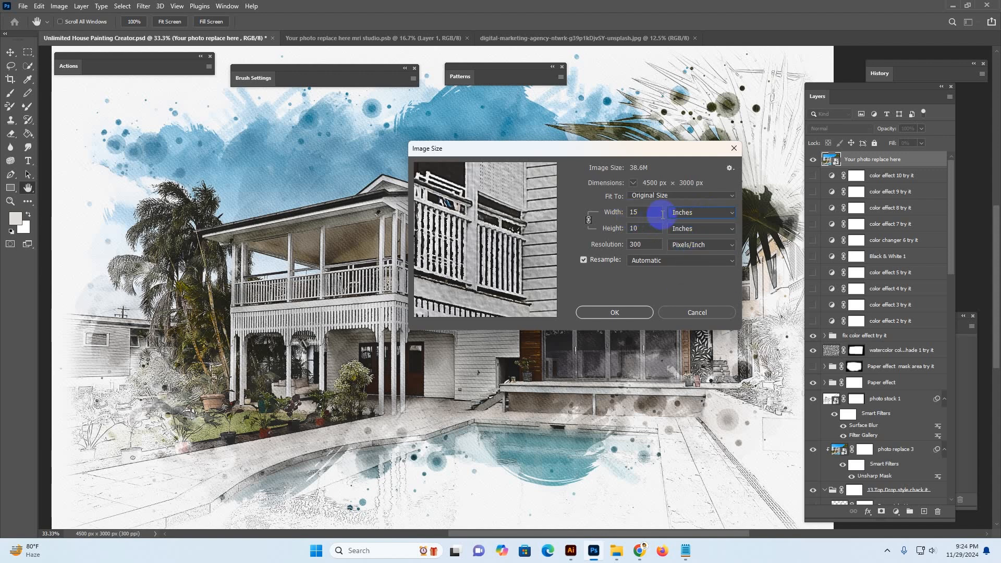
pyautogui.click(700, 217)
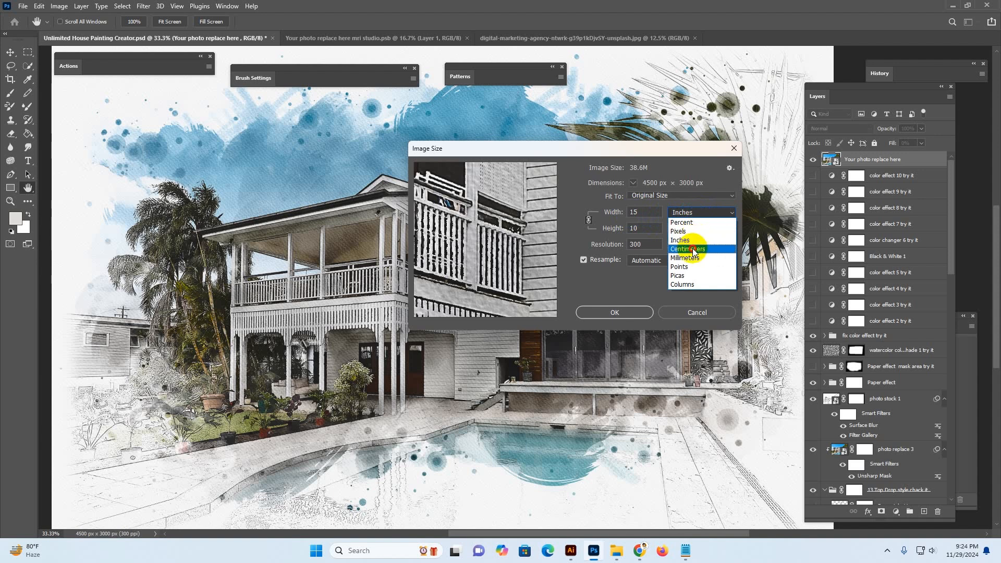
pyautogui.click(688, 248)
pyautogui.click(682, 212)
pyautogui.click(688, 256)
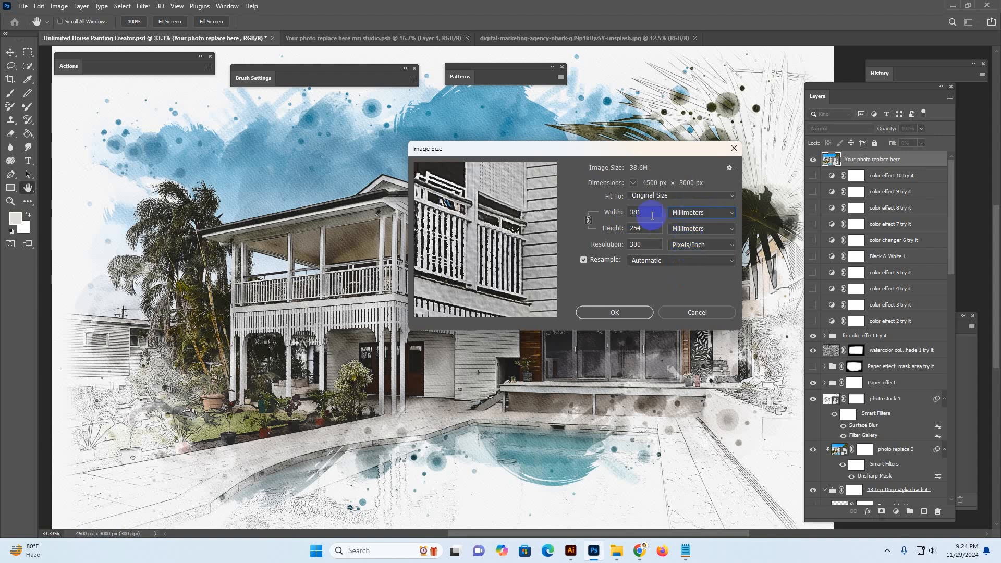
pyautogui.click(686, 213)
pyautogui.click(680, 231)
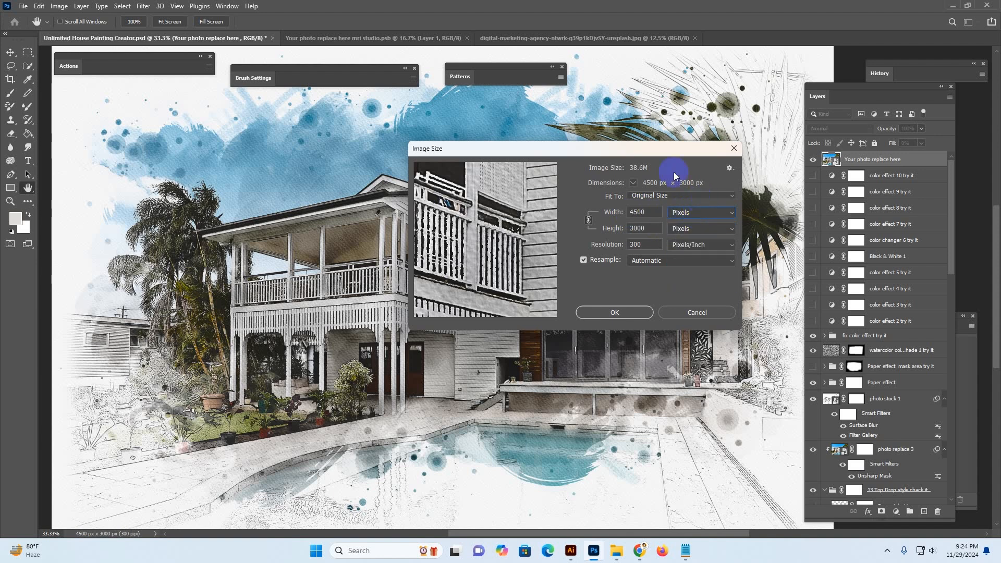
pyautogui.click(701, 313)
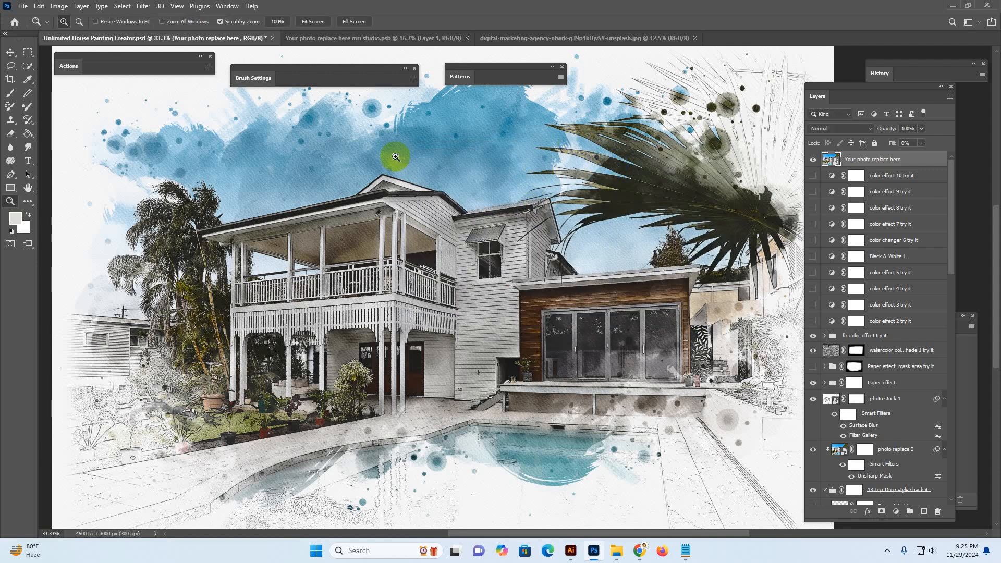
pyautogui.click(54, 6)
pyautogui.click(78, 84)
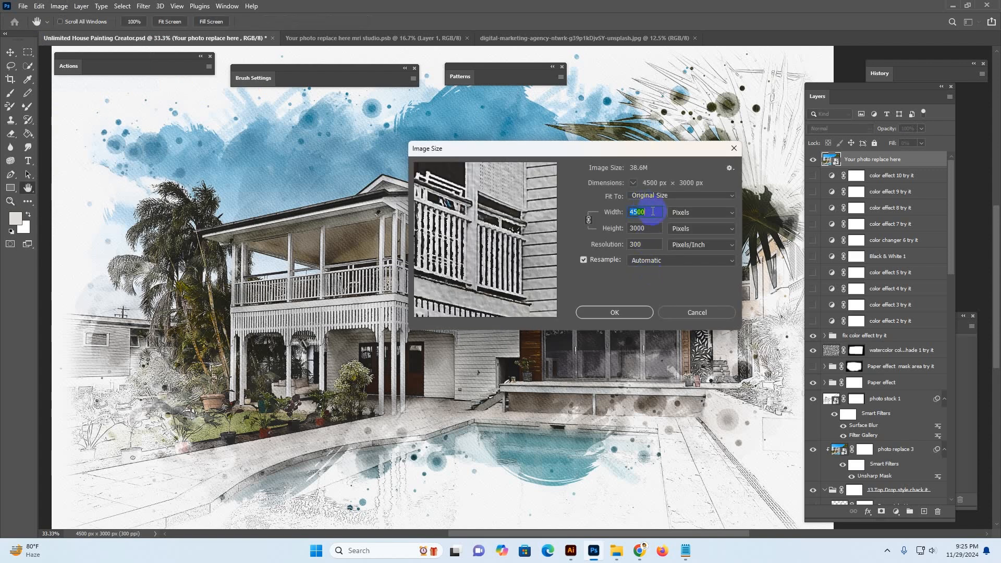
pyautogui.click(703, 312)
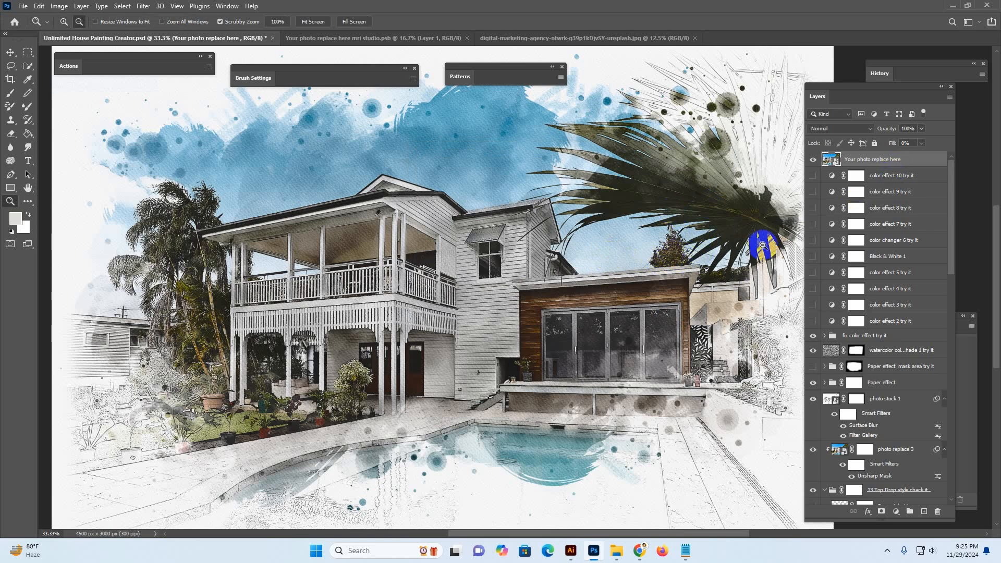
# Preview the color effect 2, 3 and 4 adjustment layers by toggling their visibility, leaving color effect 4 on
pyautogui.keyDown('alt'); pyautogui.click(631, 236); pyautogui.keyUp('alt')
pyautogui.keyDown('alt'); pyautogui.click(631, 237); pyautogui.keyUp('alt')
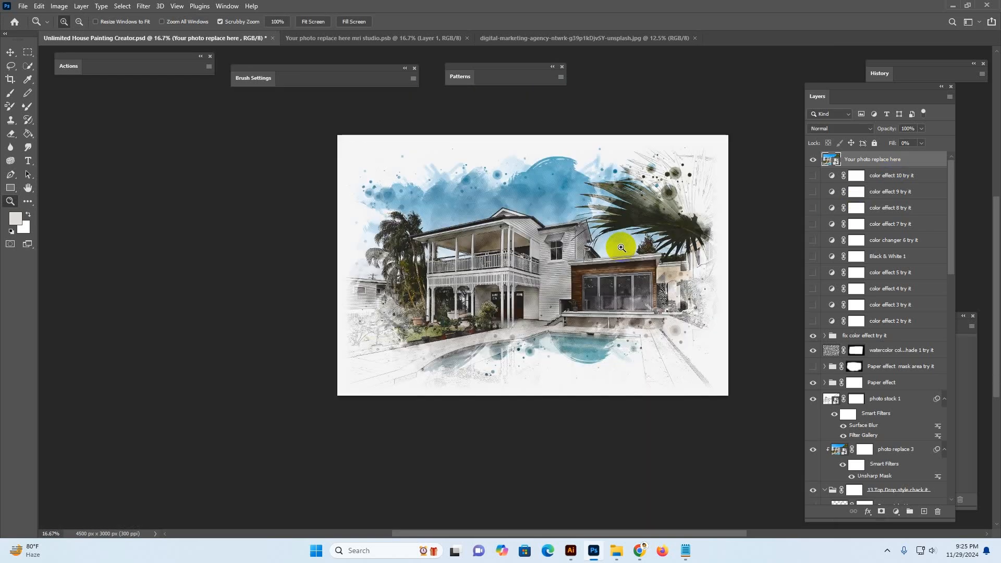
pyautogui.click(609, 234)
pyautogui.click(616, 246)
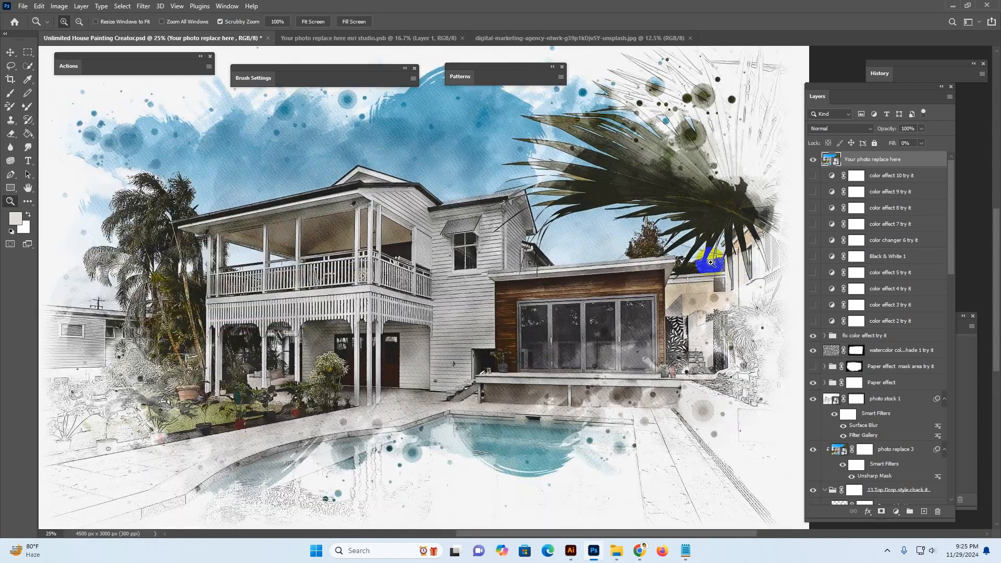
pyautogui.keyDown('alt'); pyautogui.click(677, 274); pyautogui.keyUp('alt')
pyautogui.click(890, 321)
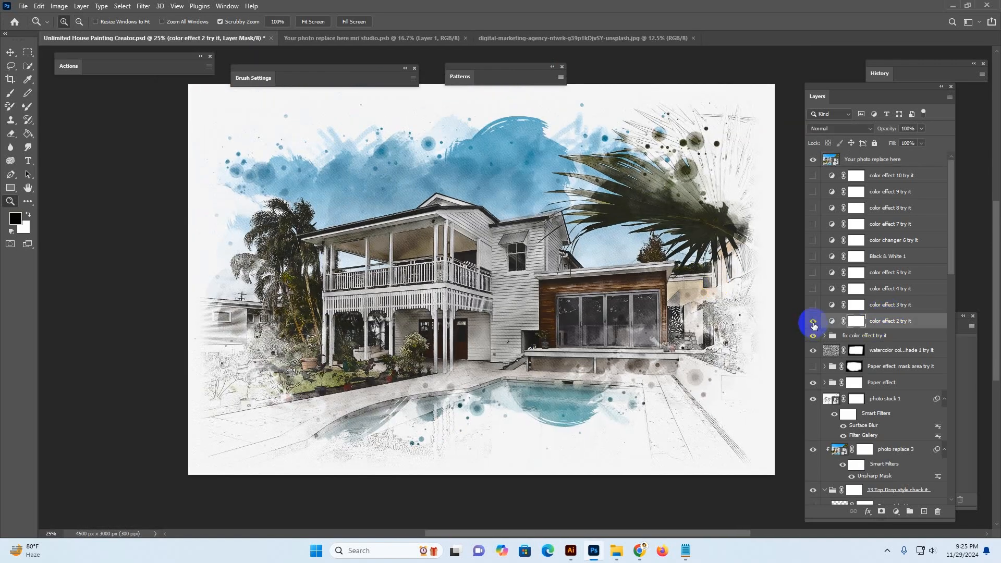
pyautogui.click(813, 322)
pyautogui.click(812, 321)
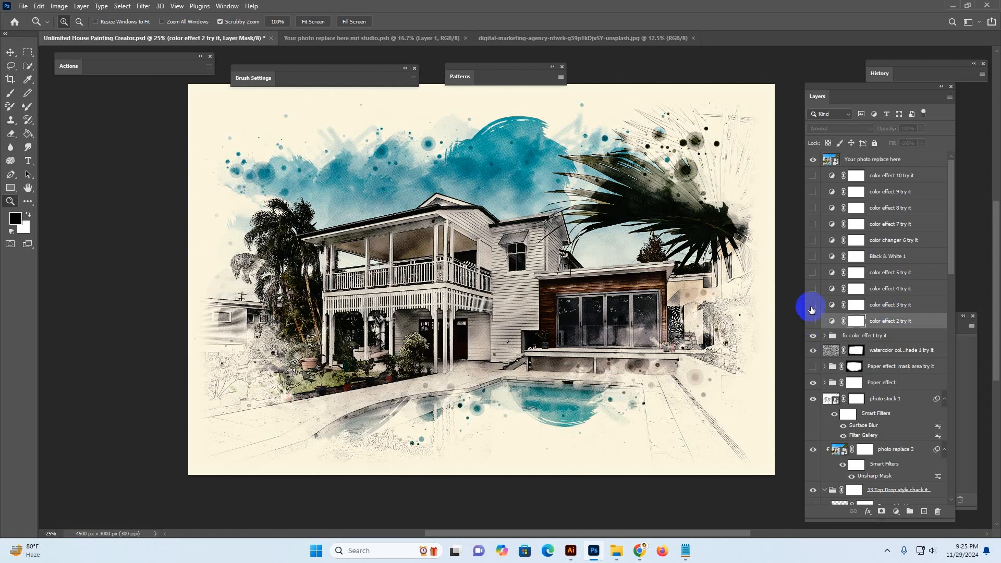
pyautogui.click(812, 307)
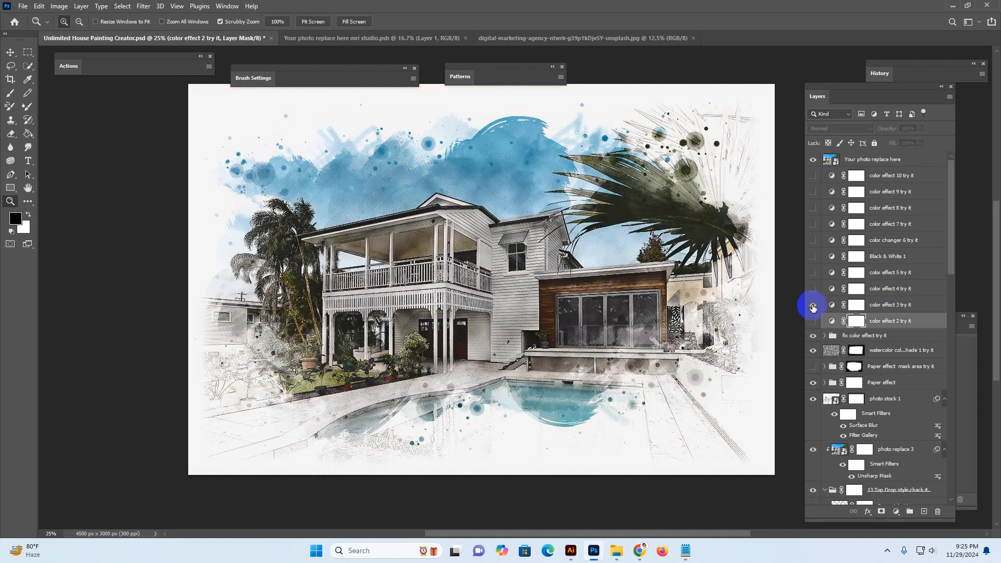
pyautogui.click(812, 305)
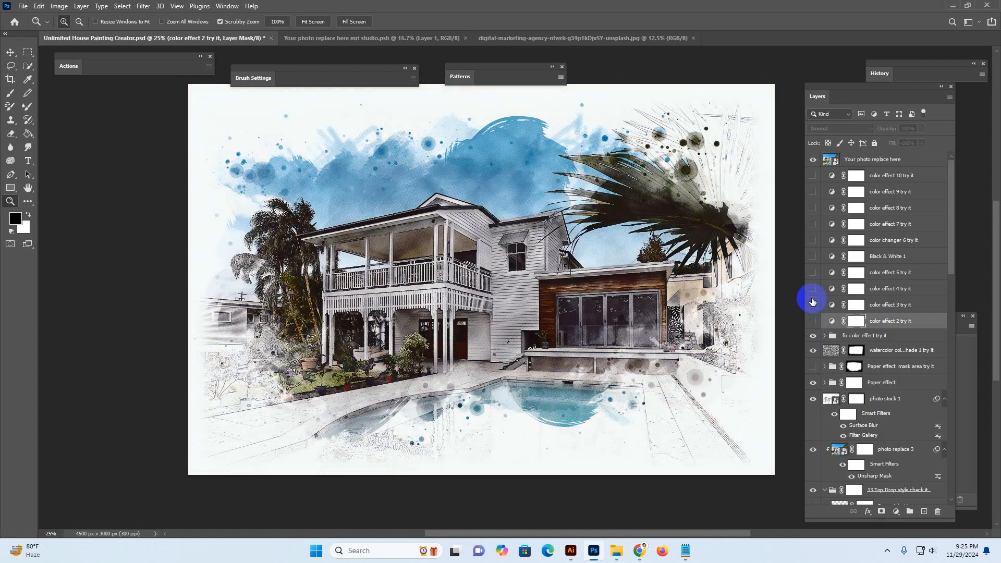
pyautogui.click(812, 288)
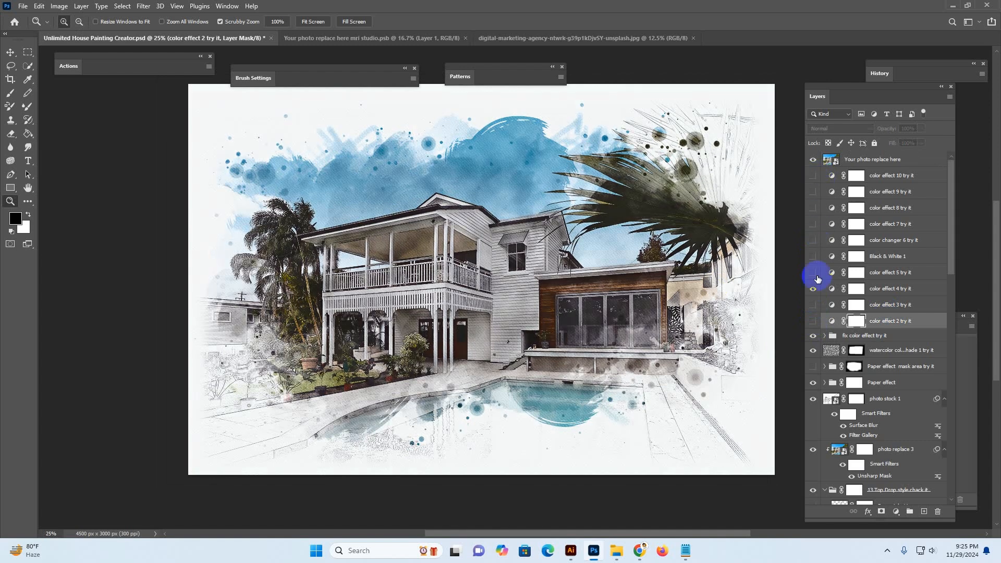
pyautogui.click(813, 290)
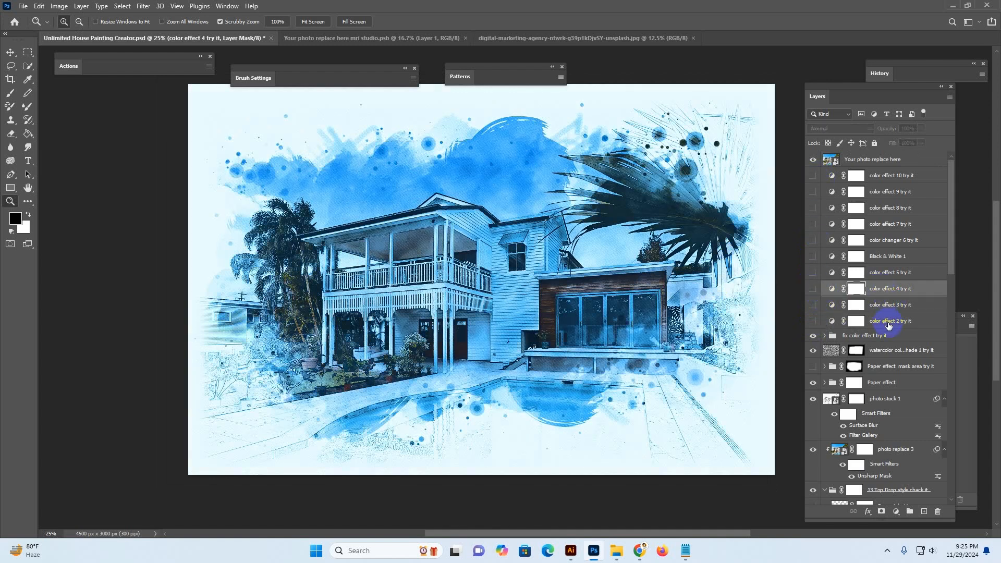
# Toggle the fix color effect group off and on to preview its effect on the painting
pyautogui.click(868, 337)
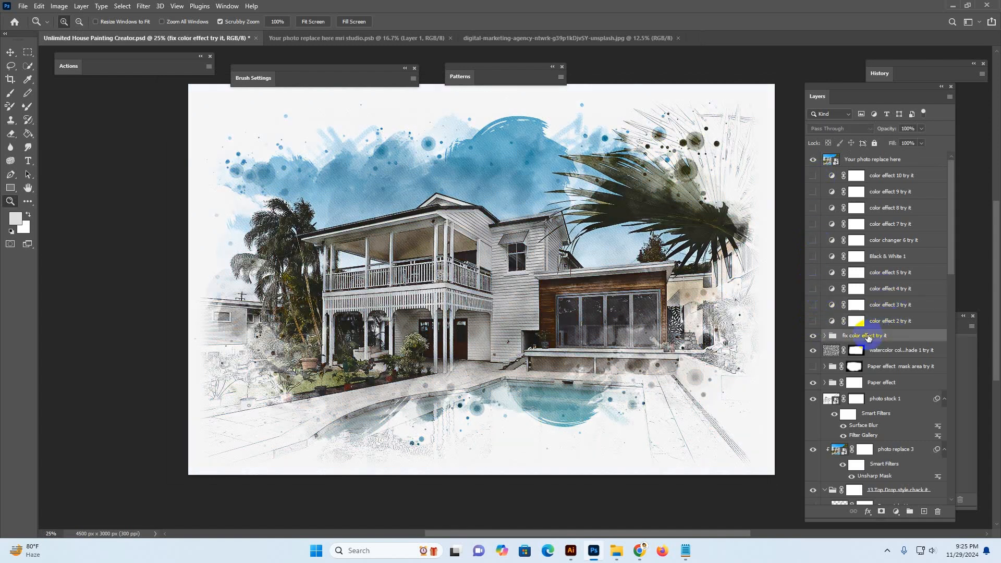
pyautogui.click(814, 336)
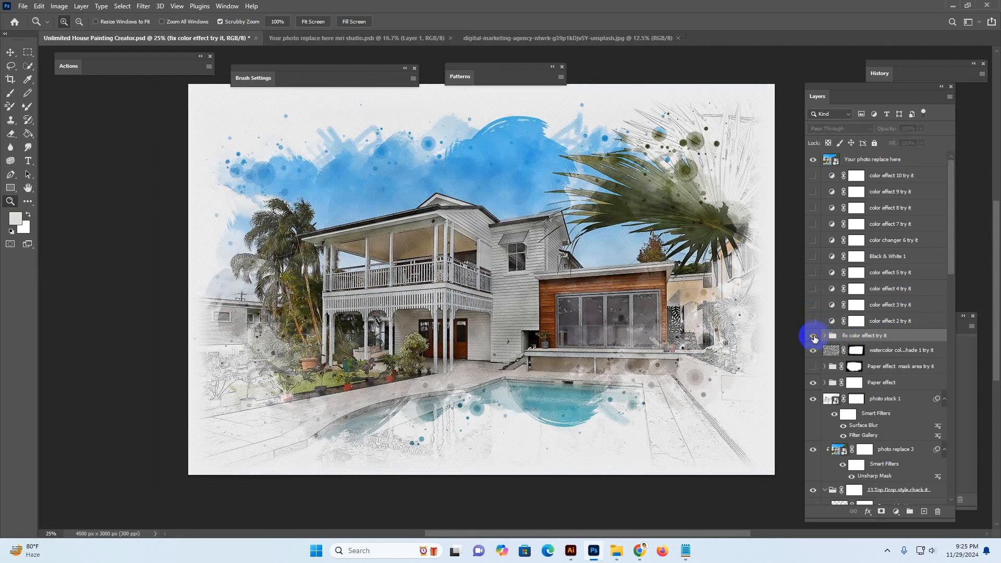
pyautogui.click(814, 337)
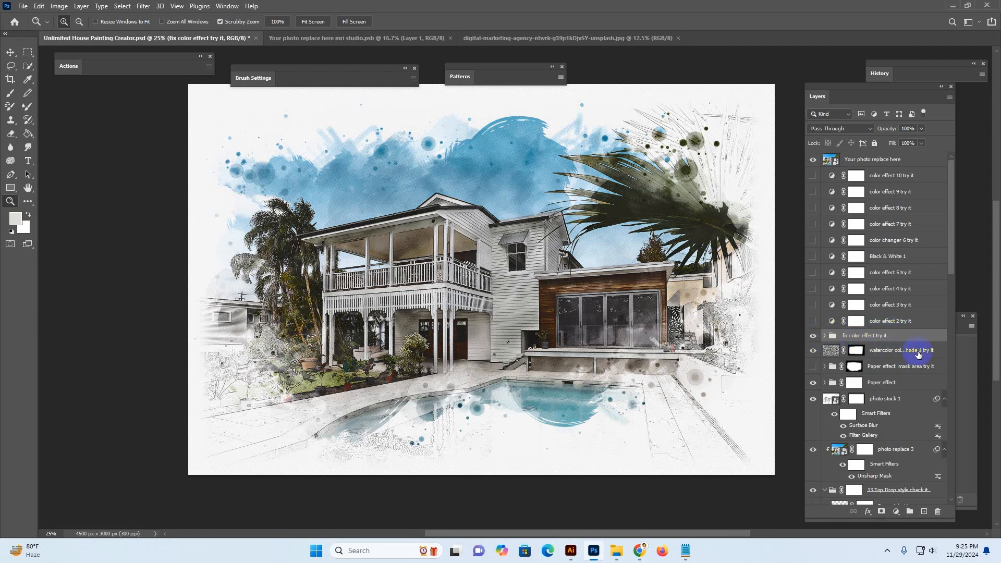
# Preview the alternative paper look by hiding the Paper effect group and showing the Paper effect mask area layer
pyautogui.click(832, 352)
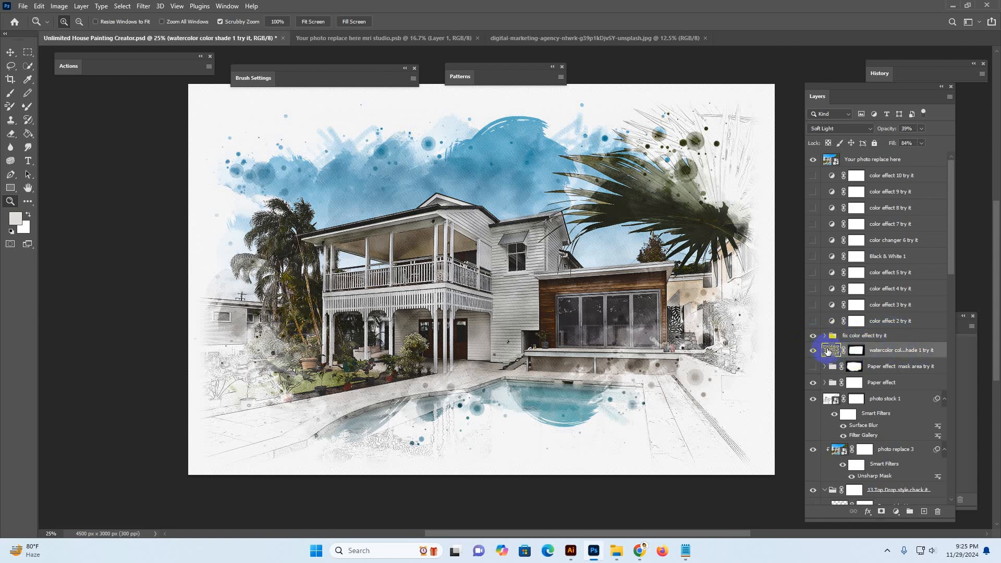
pyautogui.click(886, 366)
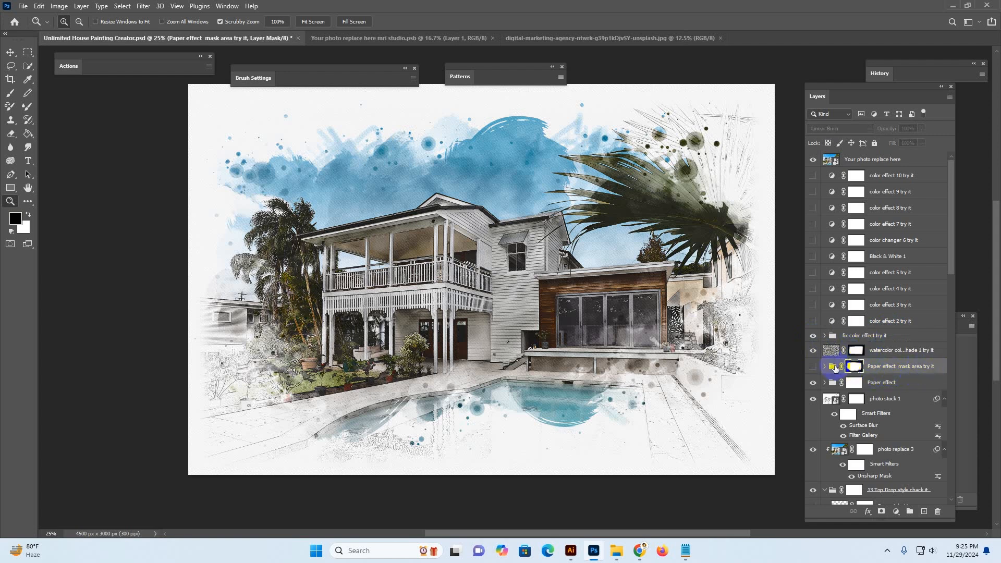
pyautogui.scroll(-3, 905, 369)
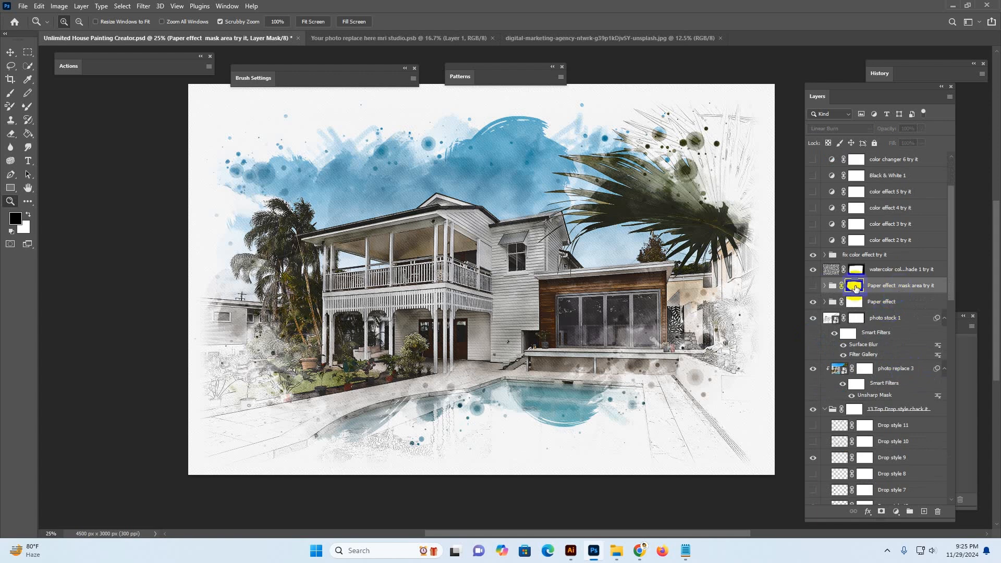
pyautogui.click(888, 308)
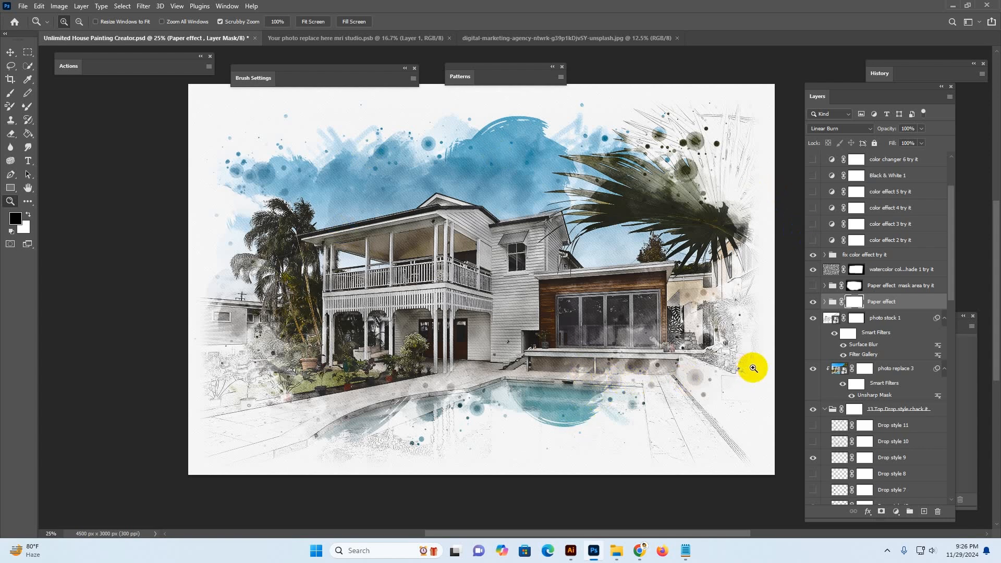
pyautogui.click(834, 304)
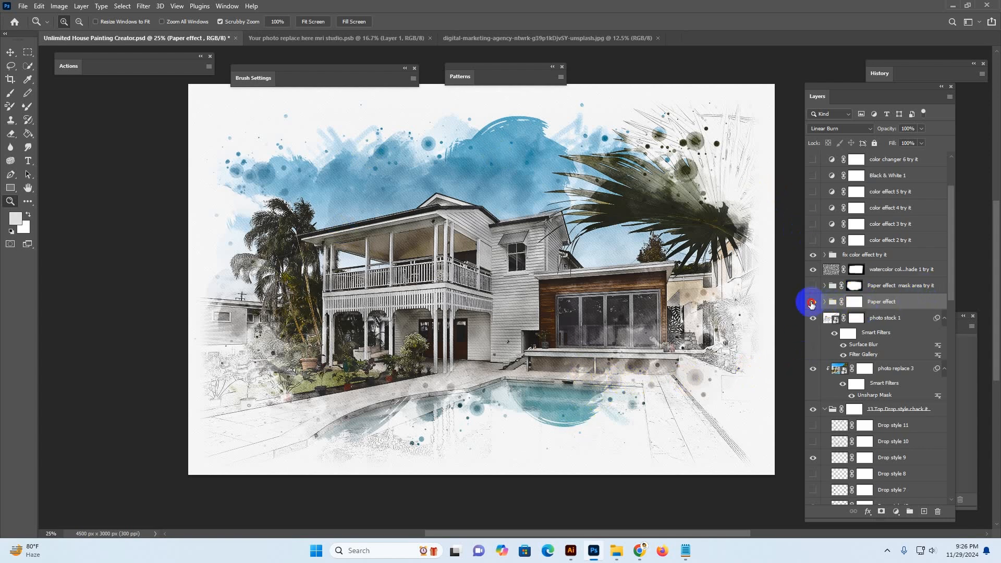
pyautogui.click(813, 301)
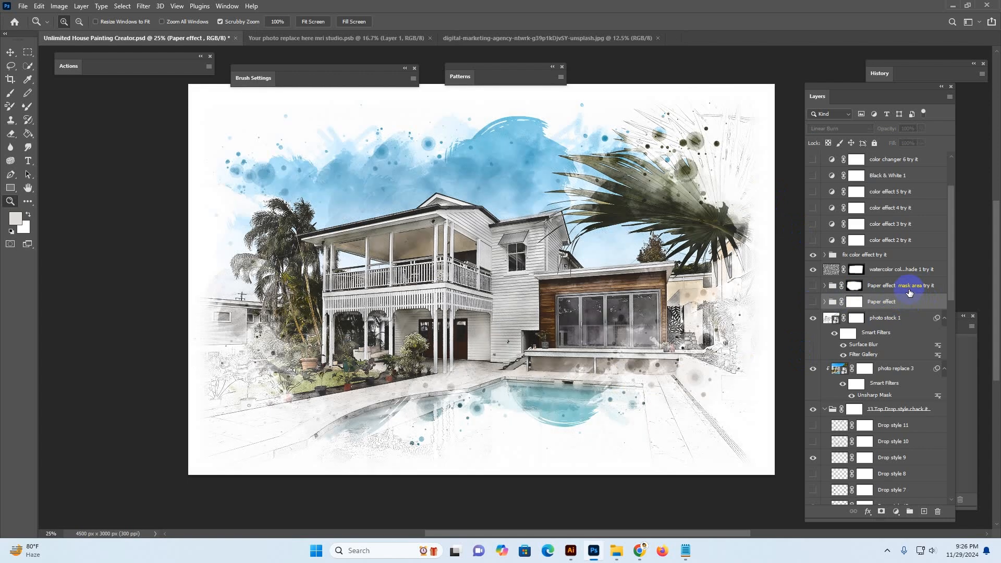
pyautogui.click(854, 285)
pyautogui.click(811, 291)
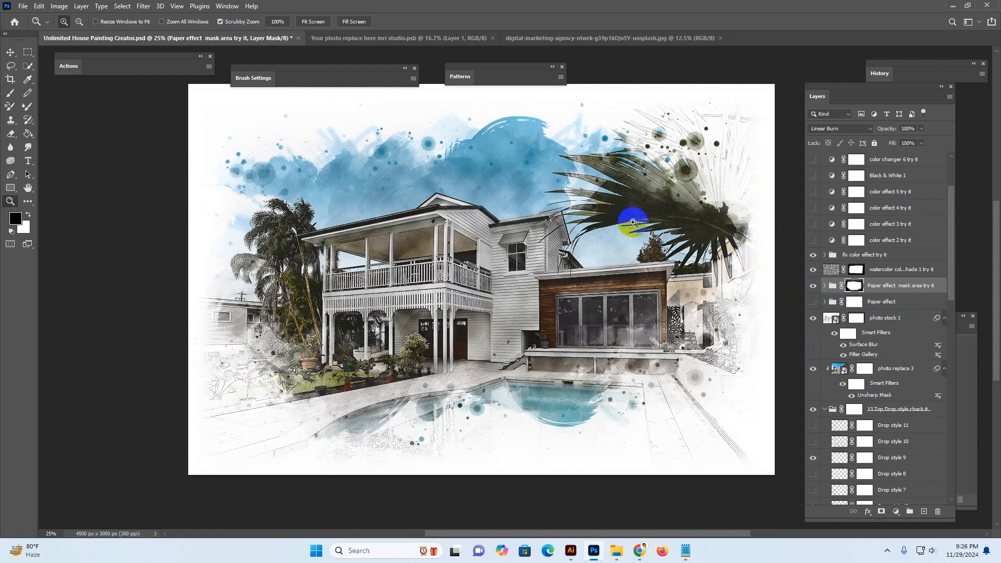
# Hide the Background 1 and Background layers to show the painting on a transparent canvas
pyautogui.moveTo(952, 218); pyautogui.dragTo(949, 455)
pyautogui.click(817, 483)
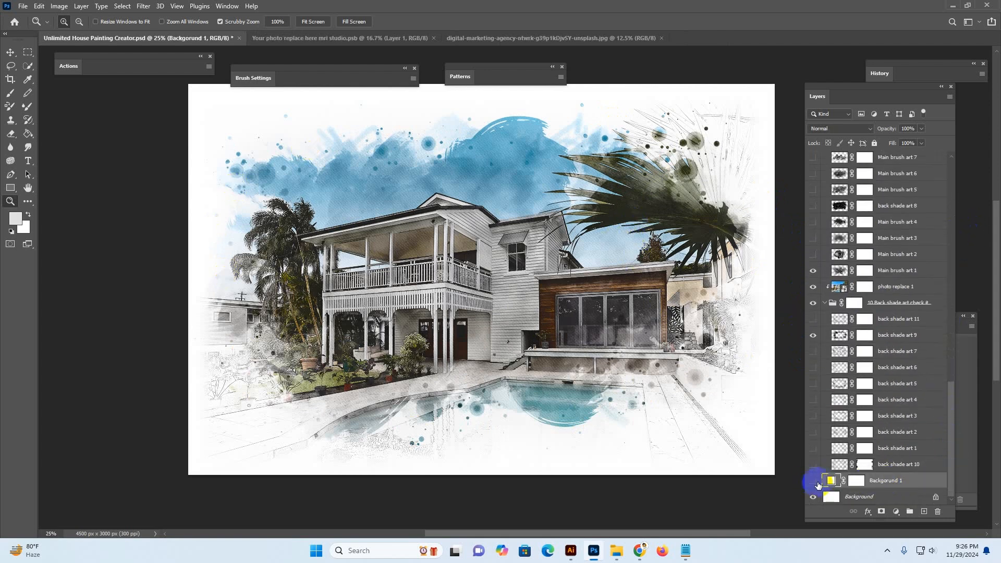
pyautogui.click(814, 480)
pyautogui.click(822, 497)
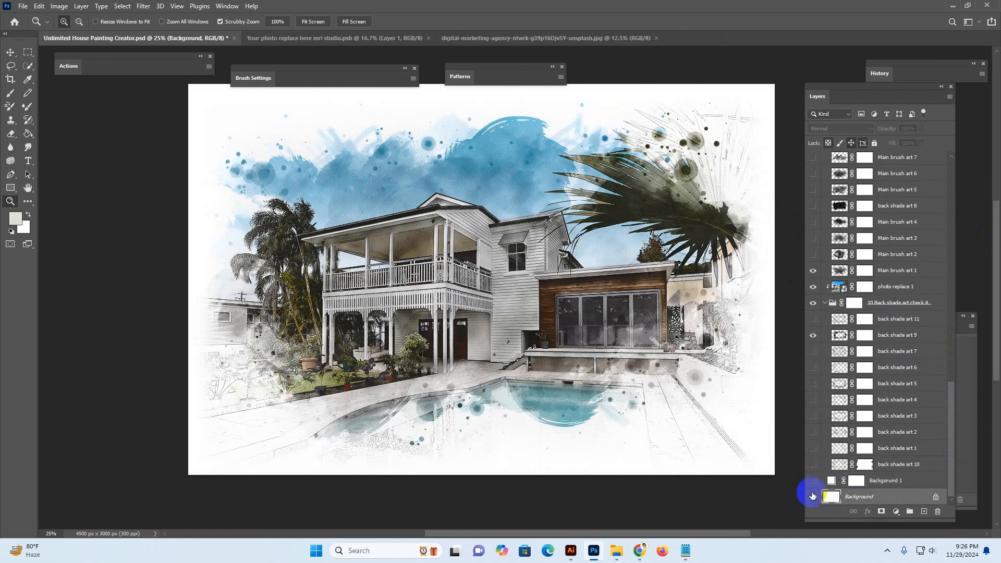
pyautogui.click(813, 496)
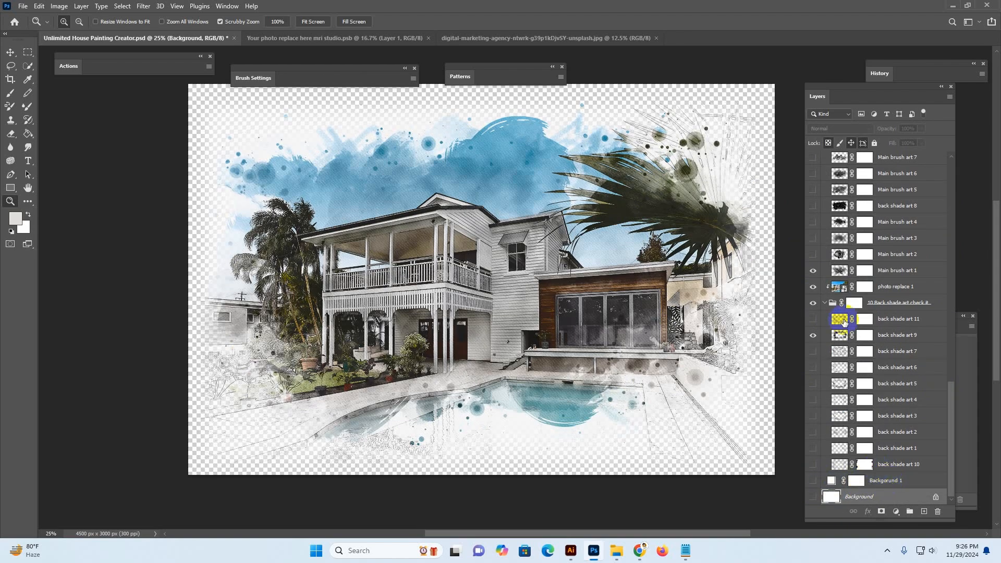
# Zoom in and pan around the transparent painting to inspect its edges, then zoom back out to 25%
pyautogui.click(761, 97)
pyautogui.click(762, 97)
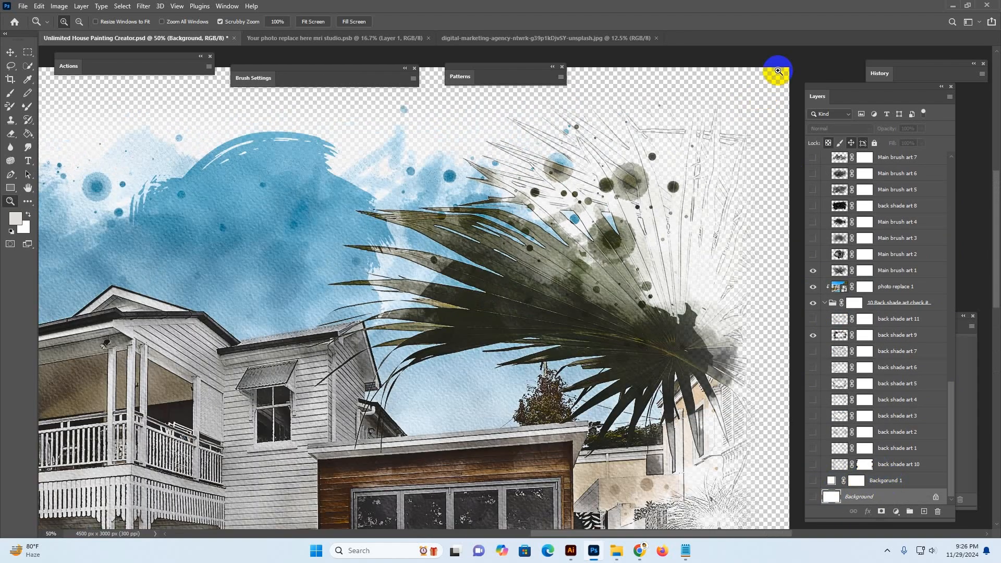
pyautogui.moveTo(181, 112); pyautogui.dragTo(635, 177)
pyautogui.moveTo(411, 357); pyautogui.dragTo(369, 163)
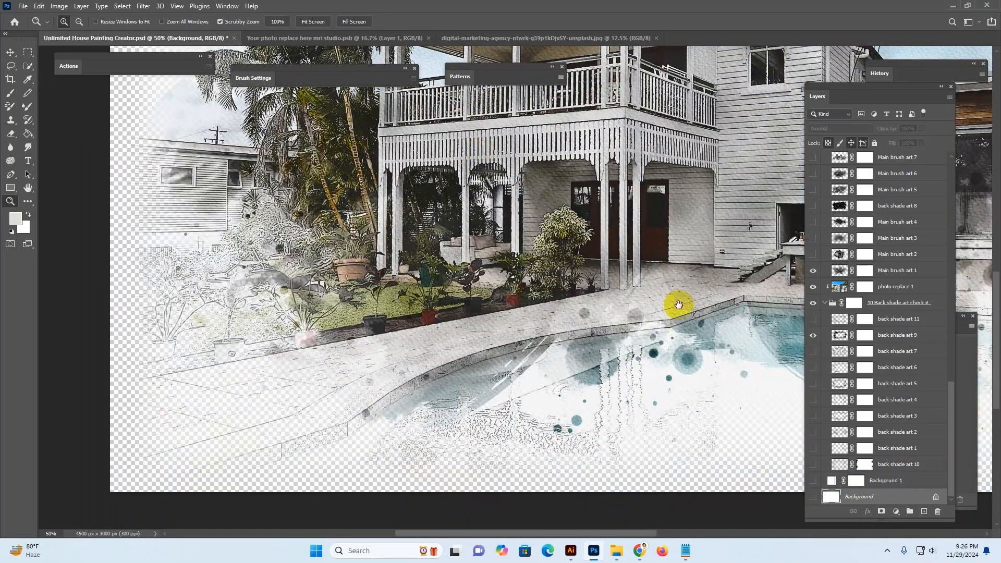
pyautogui.moveTo(679, 305); pyautogui.dragTo(541, 430)
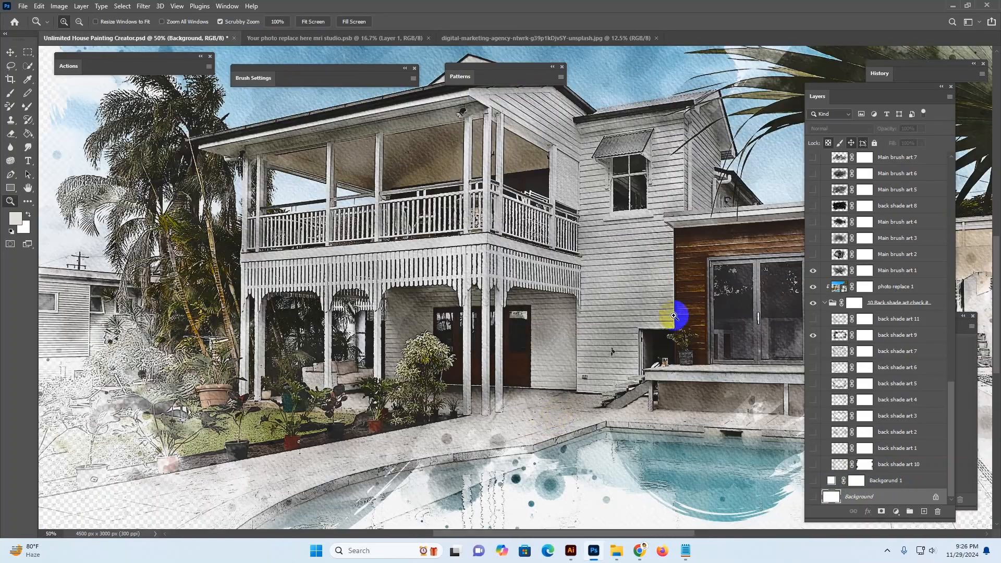
pyautogui.keyDown('alt'); pyautogui.click(663, 243); pyautogui.keyUp('alt')
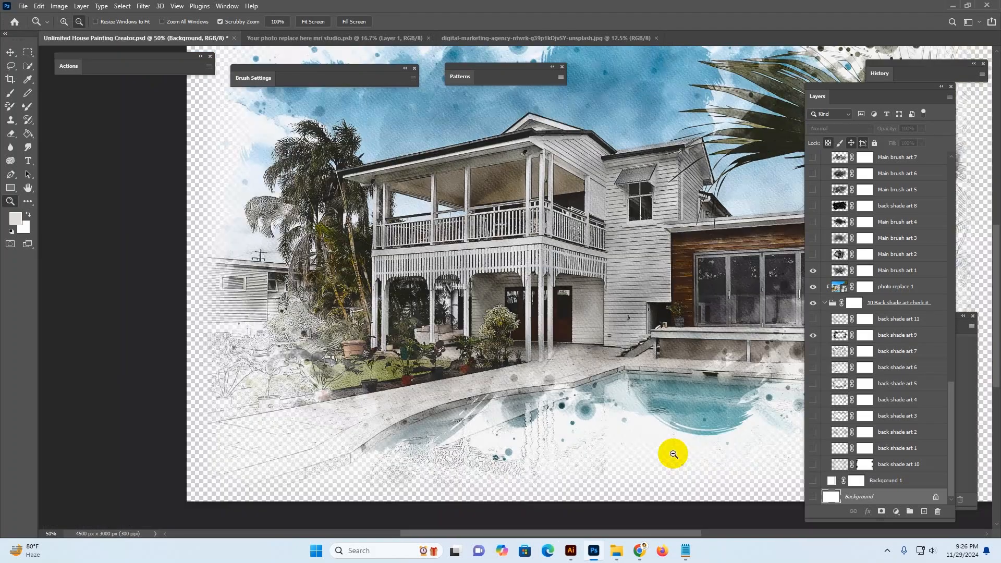
pyautogui.moveTo(718, 241); pyautogui.dragTo(577, 371)
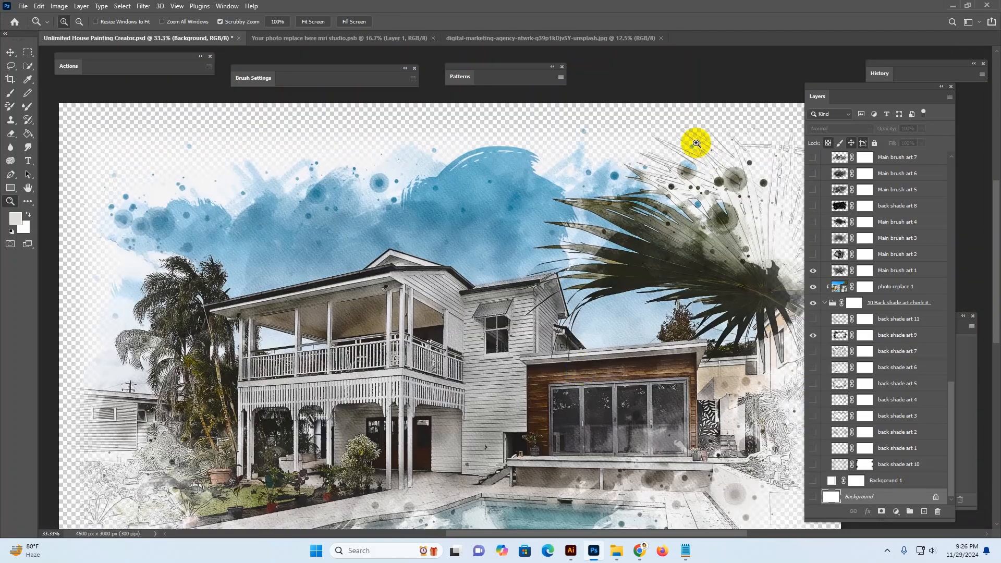
pyautogui.keyDown('alt'); pyautogui.click(646, 234); pyautogui.keyUp('alt')
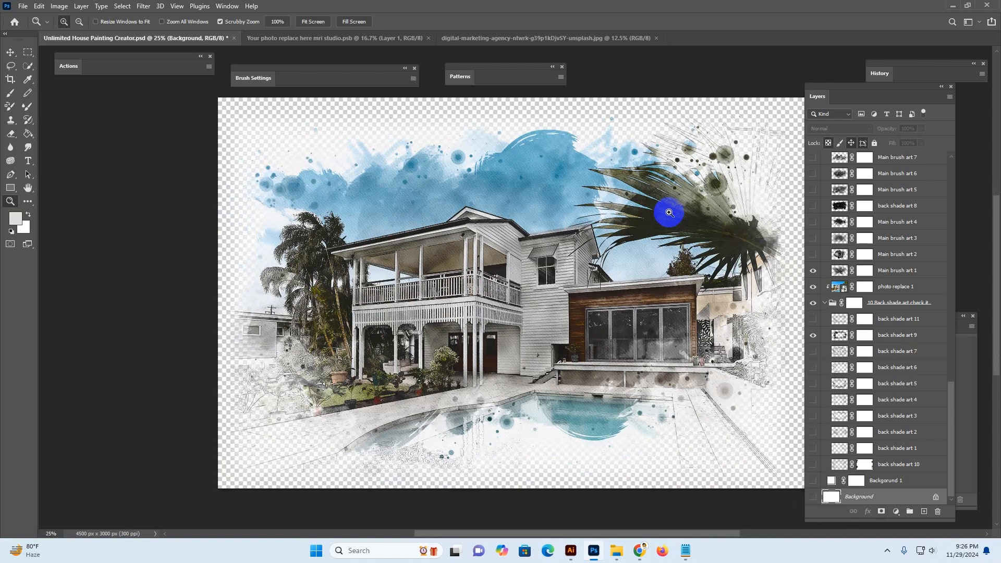
pyautogui.click(22, 6)
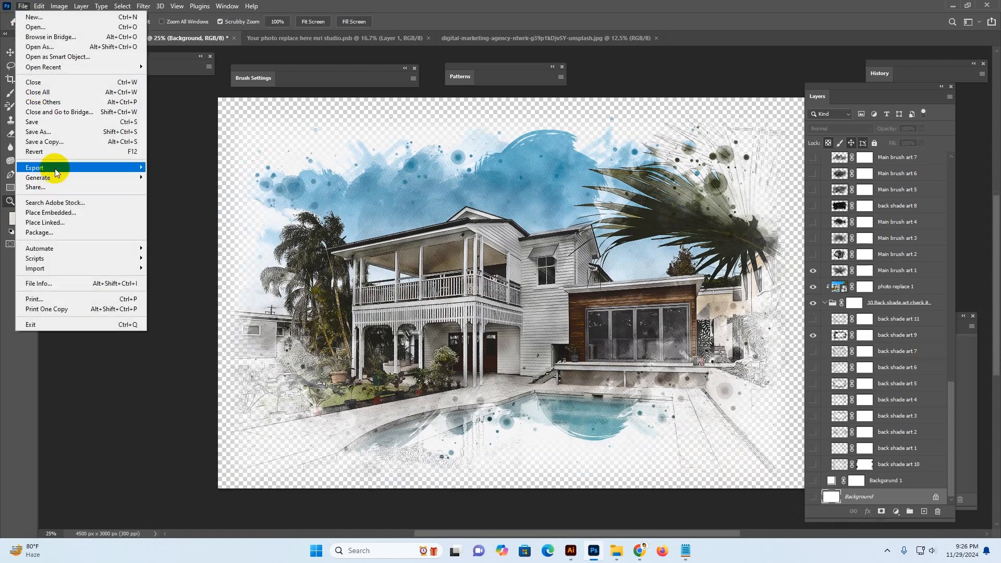
pyautogui.moveTo(57, 172)
pyautogui.click(169, 172)
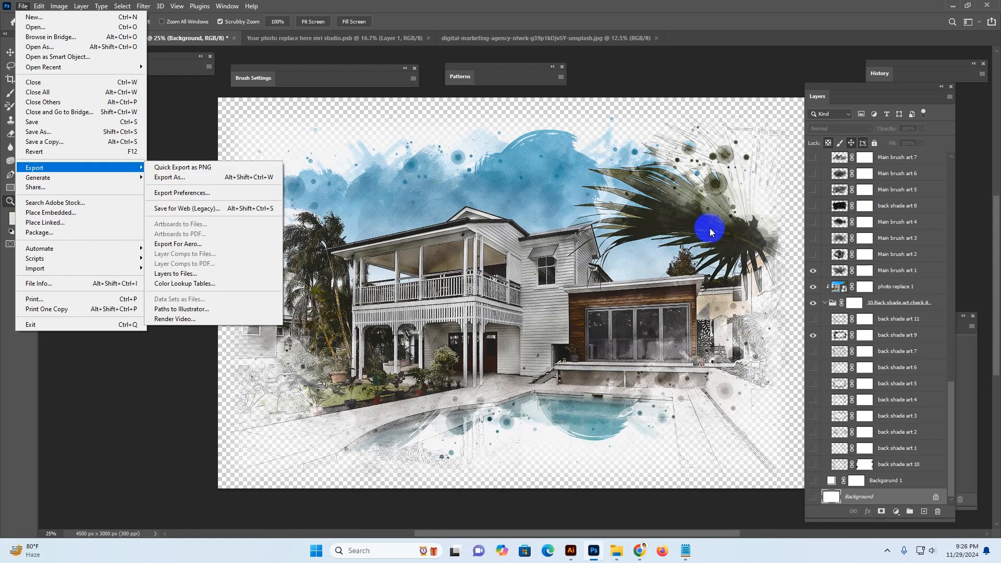
pyautogui.click(910, 305)
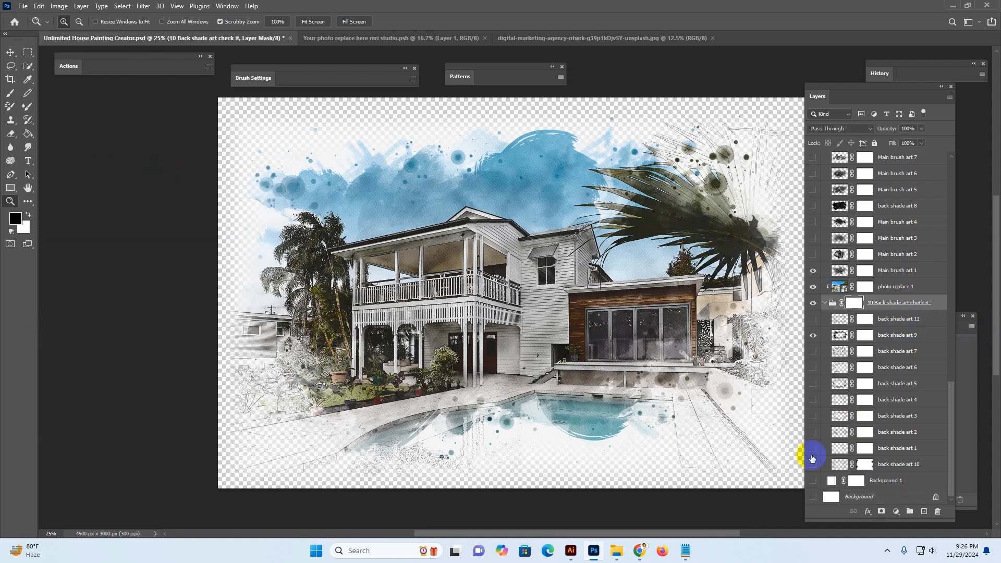
# Show the Background and Background 1 layers again
pyautogui.click(813, 496)
pyautogui.click(885, 480)
pyautogui.click(813, 480)
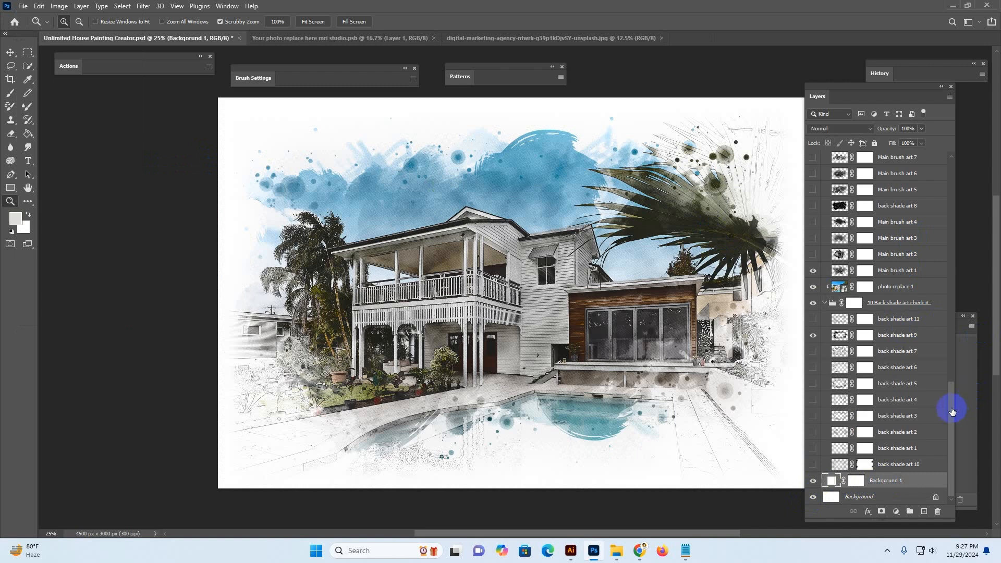
# Hide the Paper effect mask area layer and show the Paper effect group again
pyautogui.moveTo(954, 408); pyautogui.dragTo(954, 174)
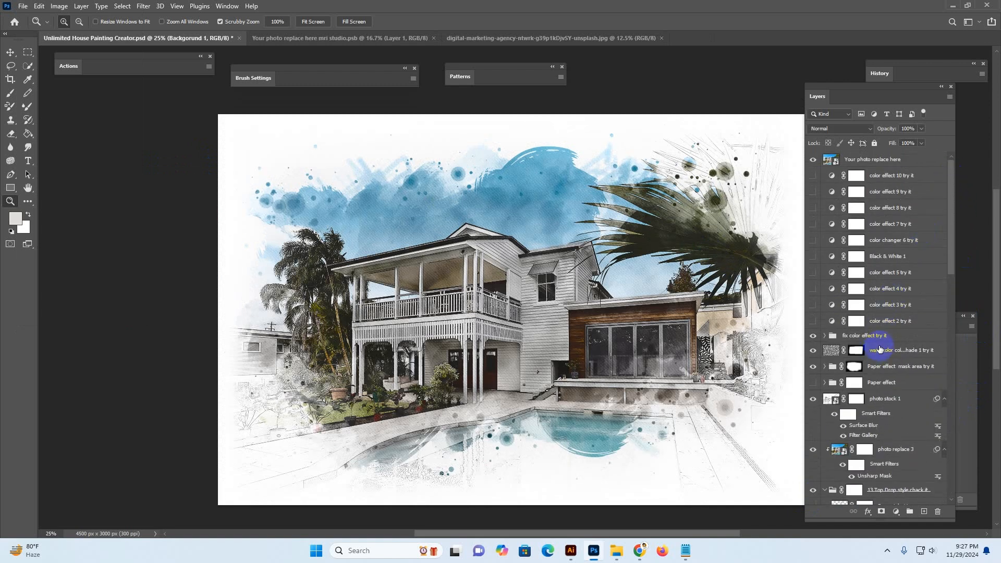
pyautogui.click(834, 368)
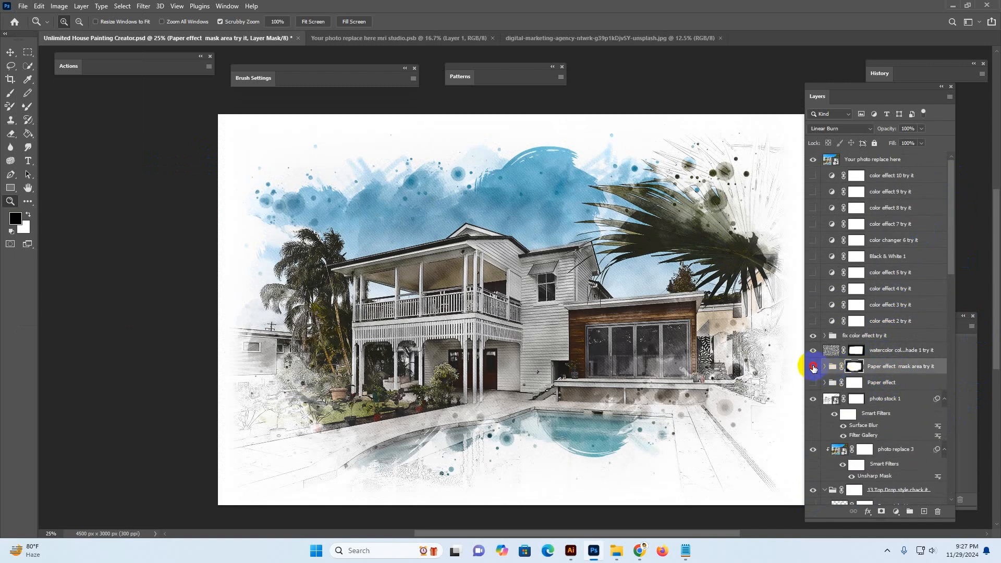
pyautogui.click(813, 366)
pyautogui.click(812, 383)
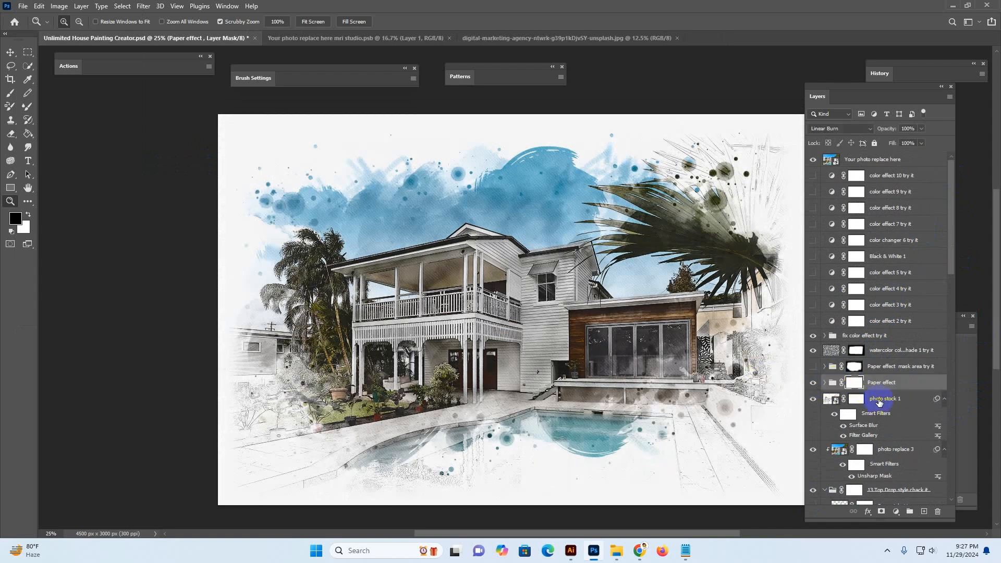
# Toggle the photo stock 1 layer off and on to preview its contribution
pyautogui.scroll(-4, 883, 339)
pyautogui.click(889, 267)
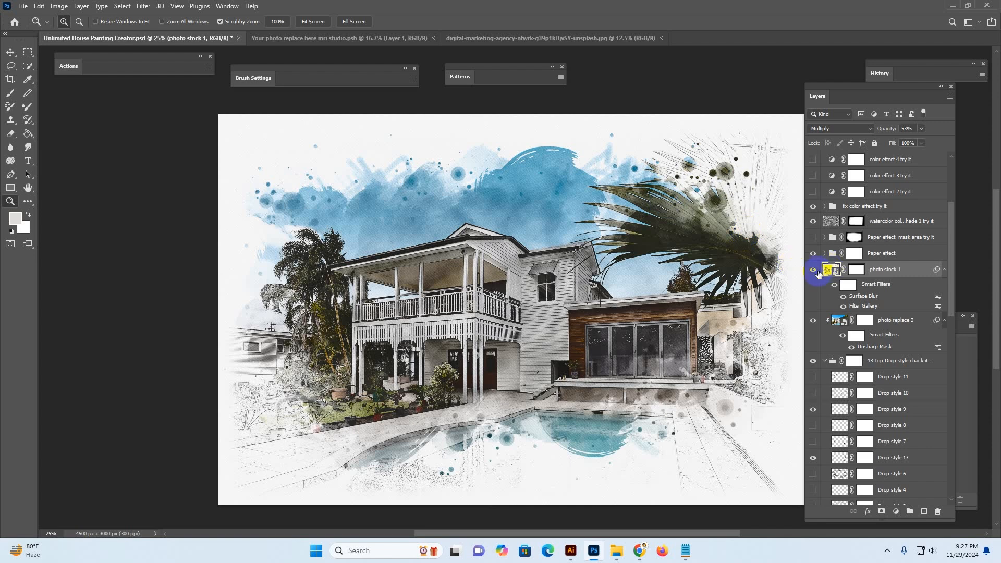
pyautogui.click(814, 270)
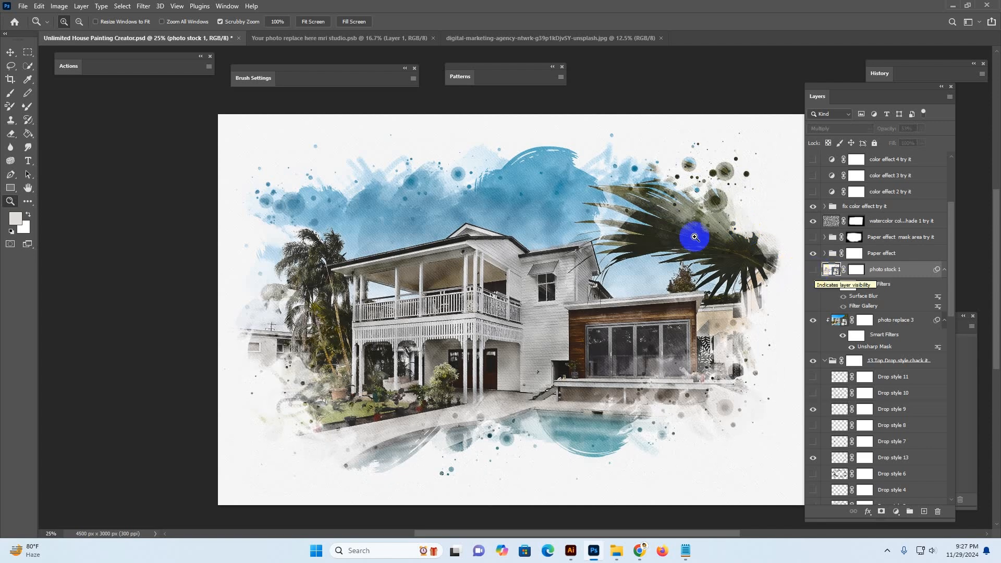
pyautogui.click(814, 269)
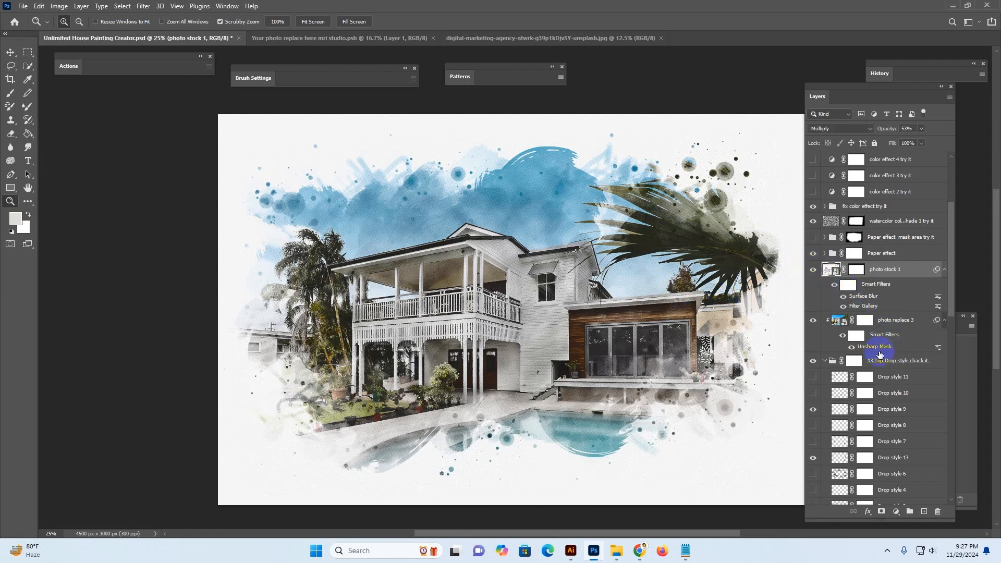
# Hide the Drop style 9, Drop style 13 and Drop style 2 layers in the Top Drop style group
pyautogui.scroll(-3, 862, 343)
pyautogui.click(907, 265)
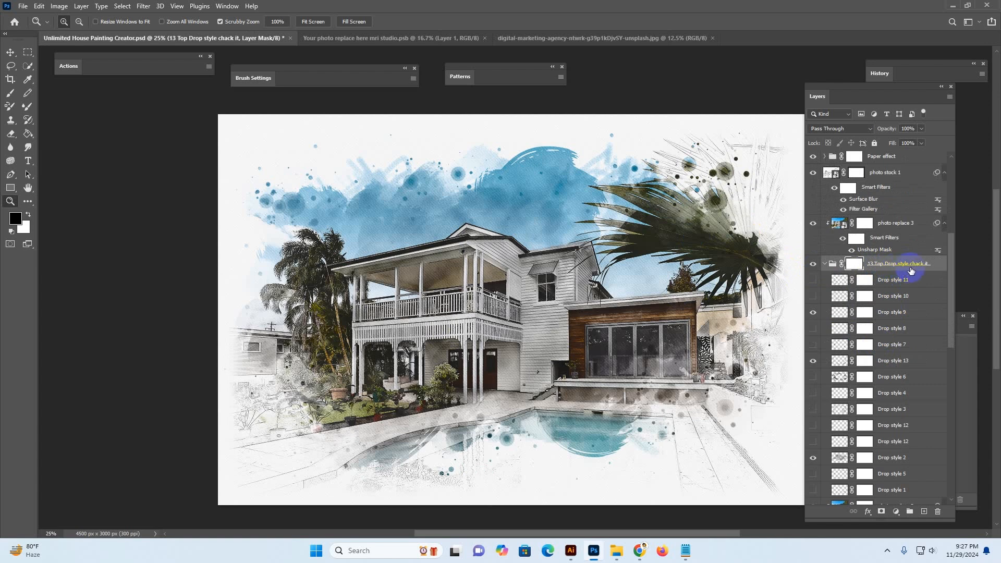
pyautogui.click(892, 311)
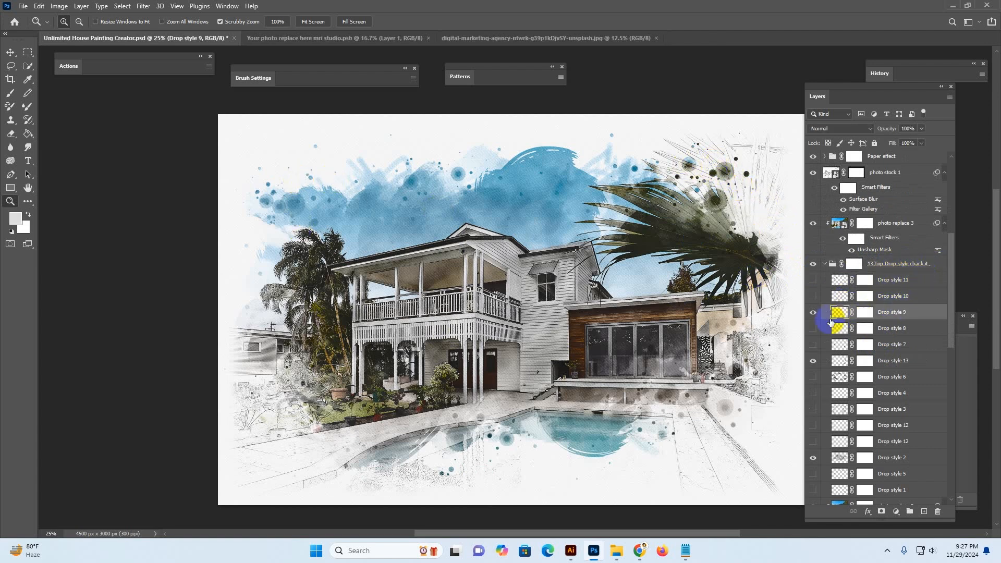
pyautogui.click(813, 312)
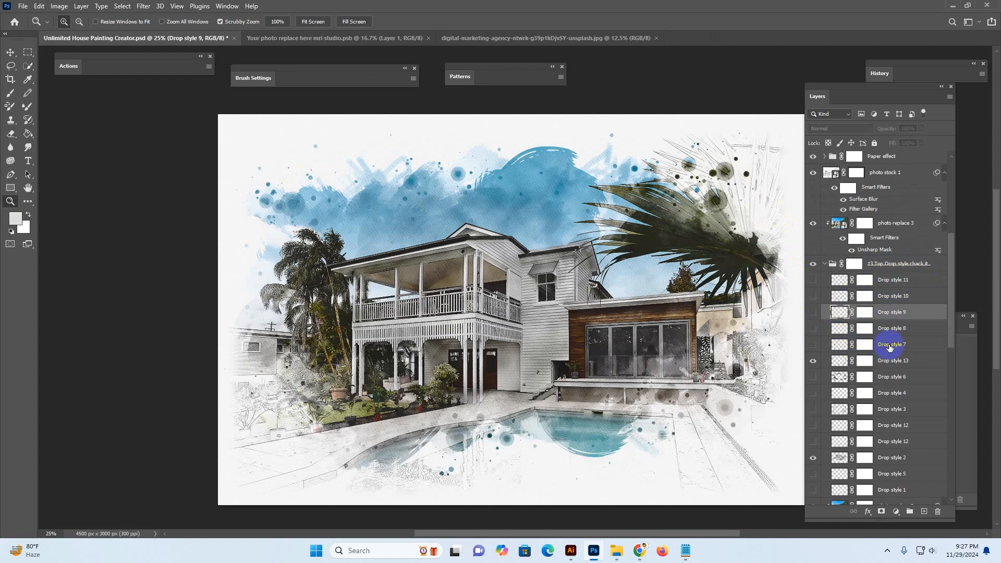
pyautogui.click(890, 360)
pyautogui.click(813, 363)
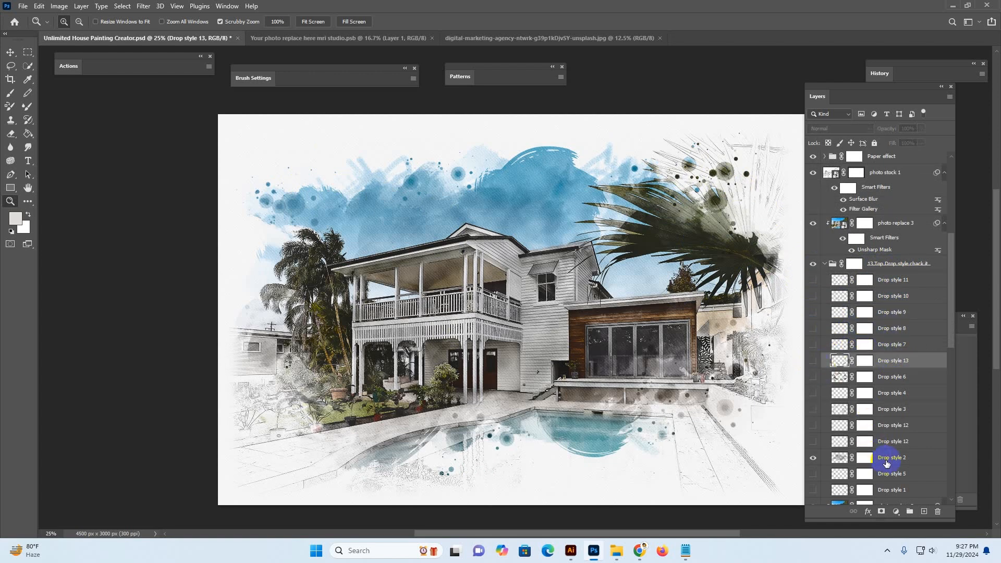
pyautogui.click(888, 457)
pyautogui.click(813, 457)
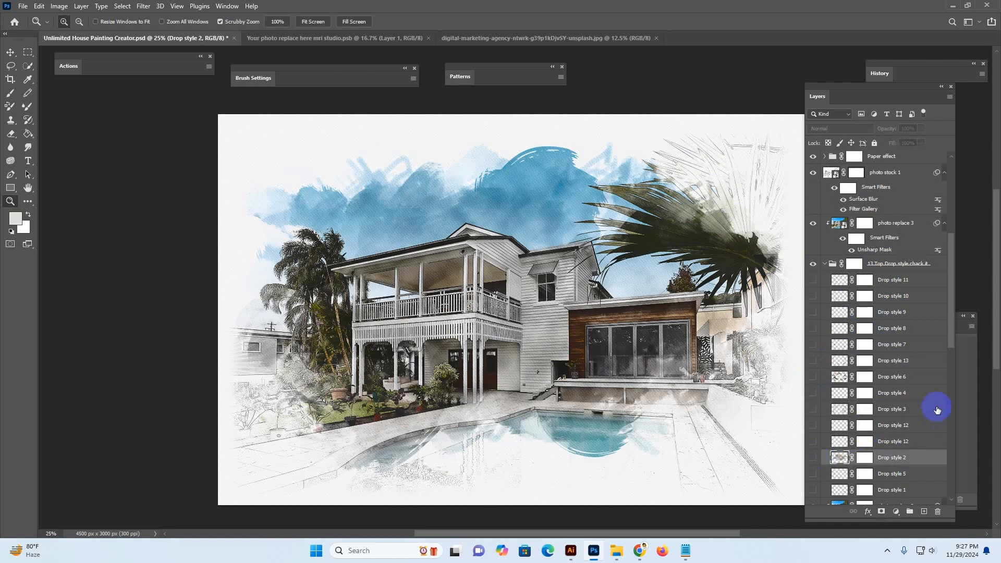
pyautogui.scroll(-3, 920, 394)
pyautogui.scroll(-2, 920, 395)
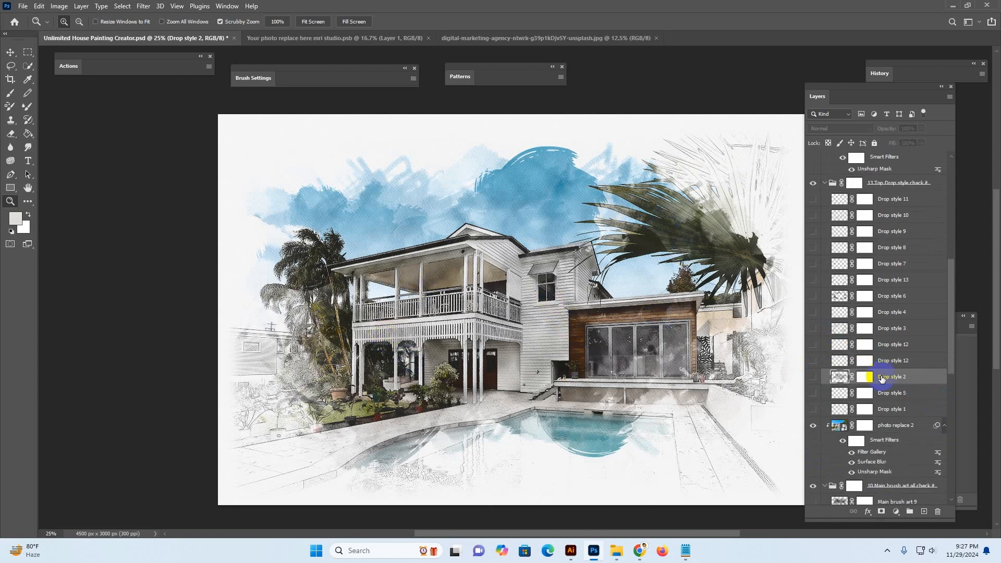
# Show the Drop style 5 layer and toggle Drop style 1 on and off to preview it
pyautogui.click(888, 395)
pyautogui.click(814, 394)
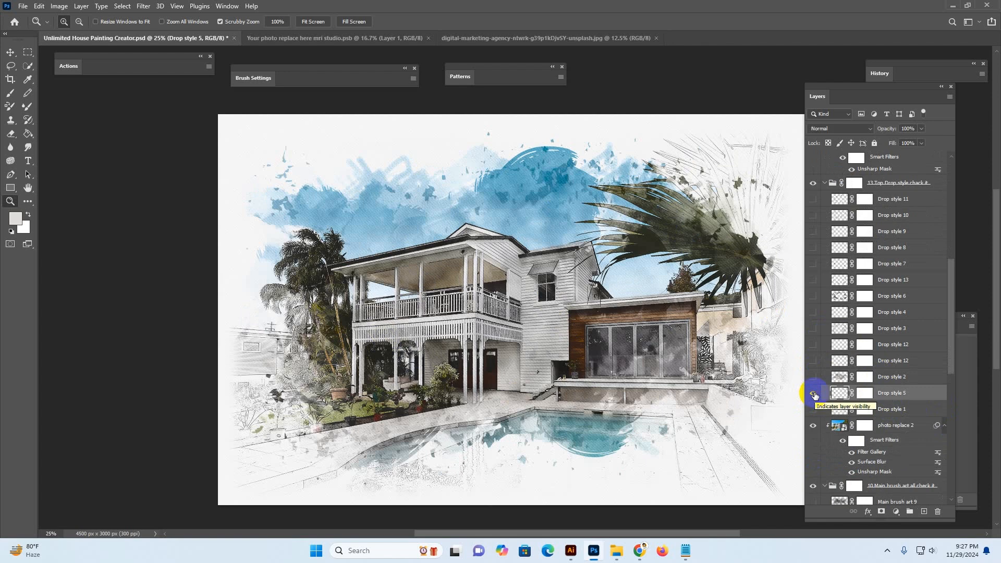
pyautogui.click(822, 410)
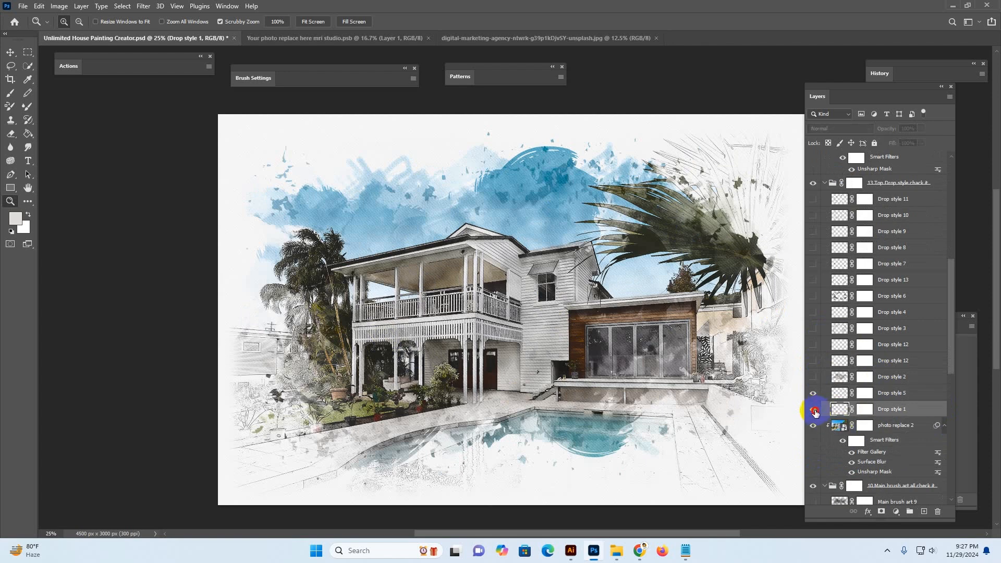
pyautogui.click(814, 410)
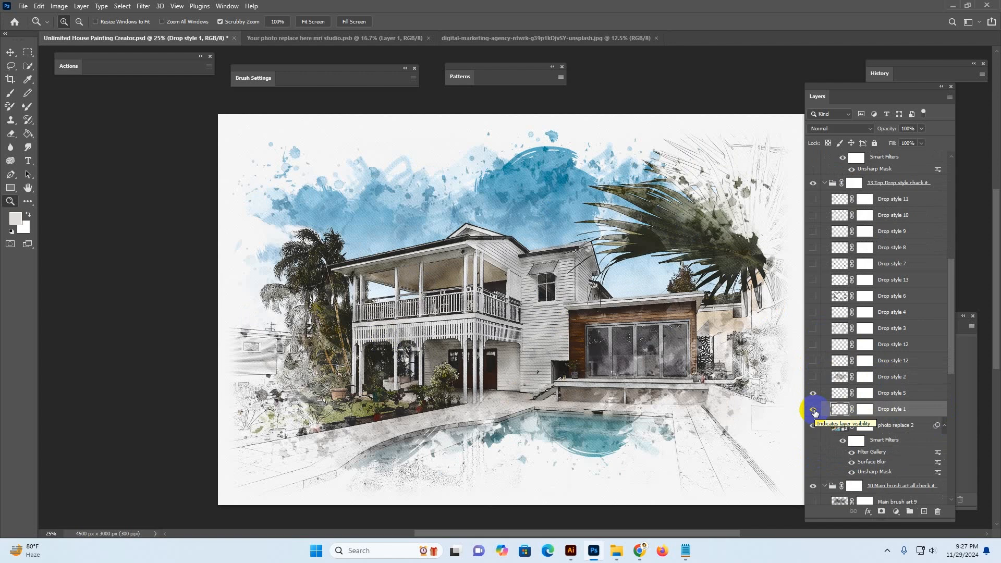
pyautogui.click(814, 410)
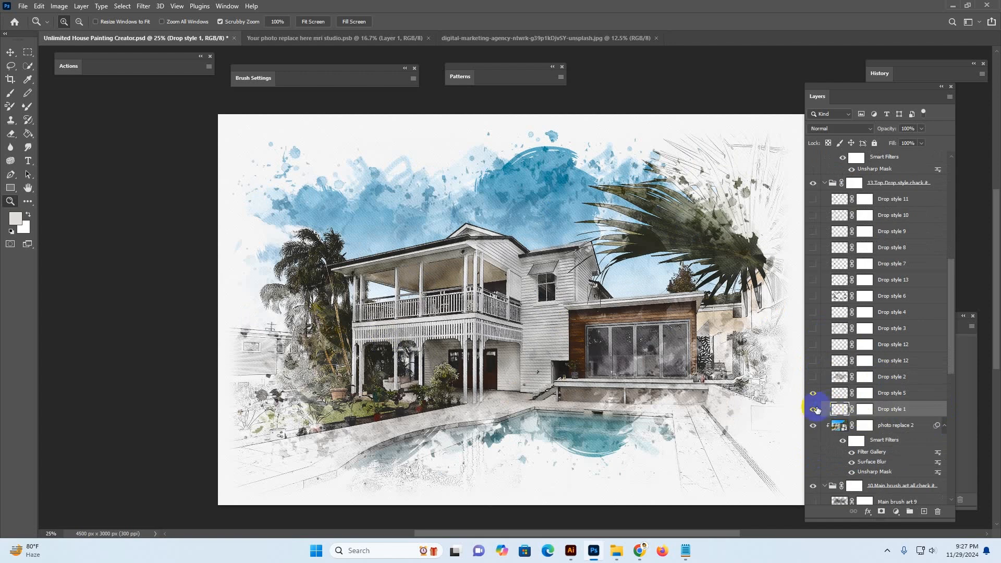
# Show the Drop style 7 and Drop style 1 layers in the Top Drop style group
pyautogui.click(813, 265)
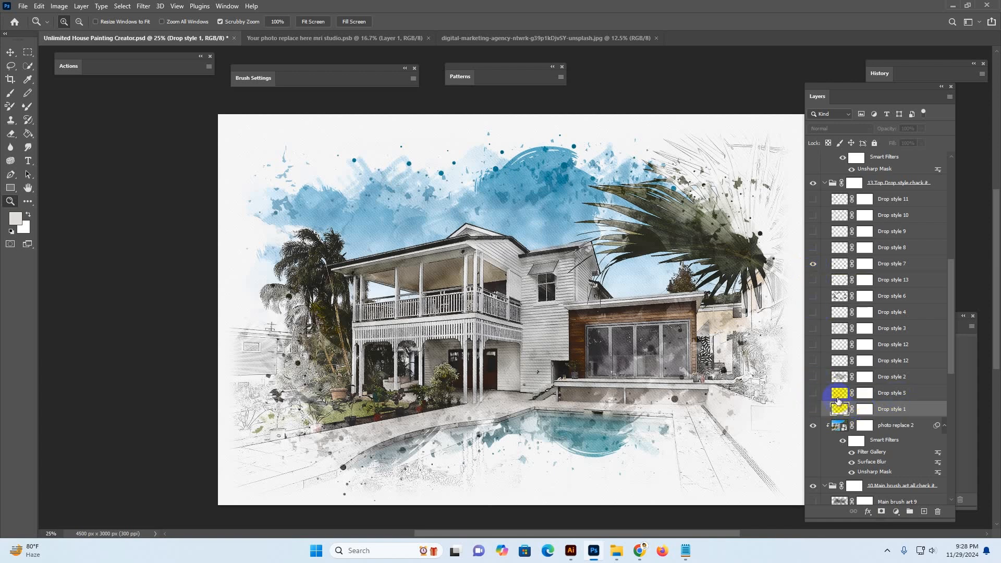
pyautogui.click(837, 394)
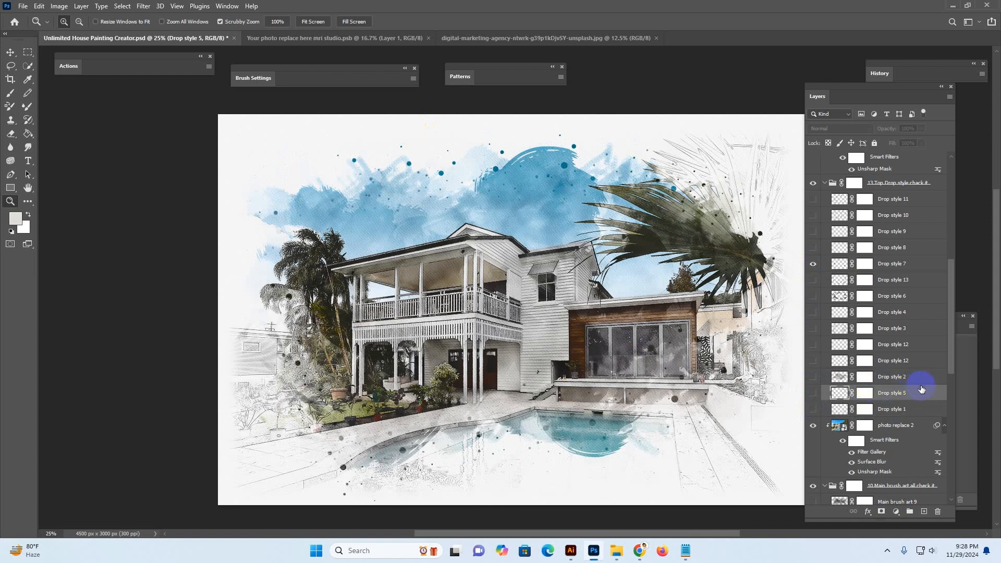
pyautogui.click(831, 409)
pyautogui.click(816, 408)
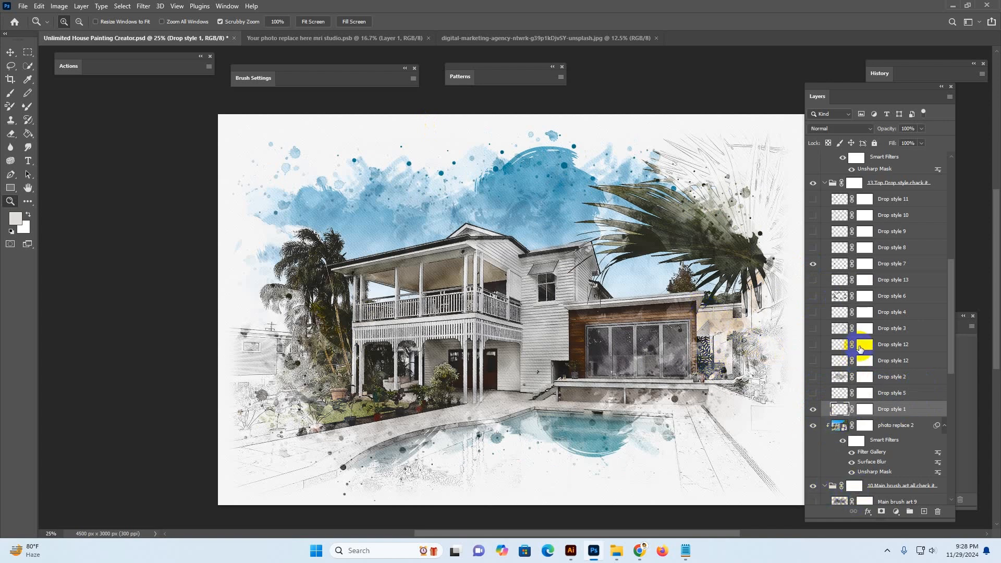
# Toggle the Main brush art 1 layer in the Main brush art group on and off to preview it
pyautogui.scroll(-5, 865, 360)
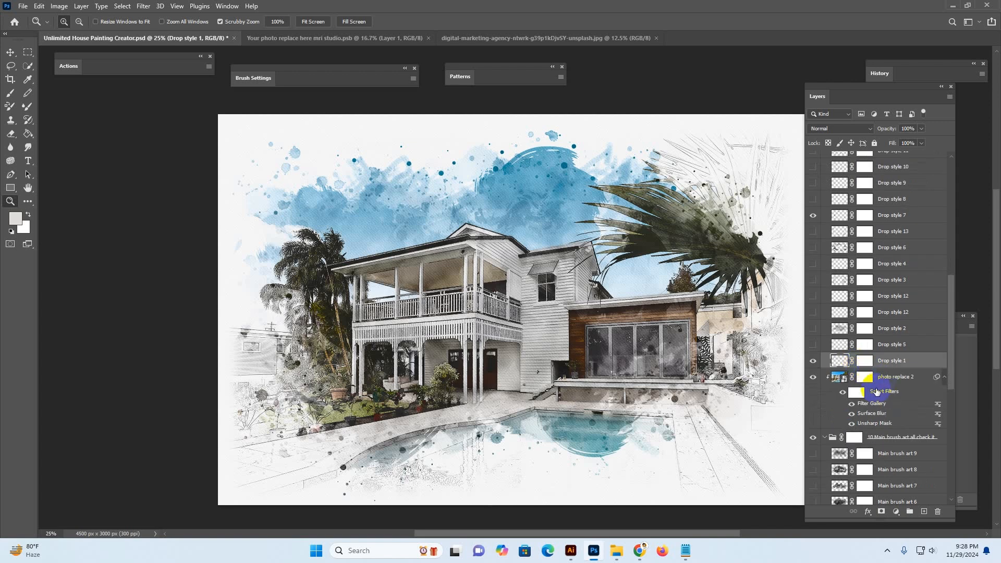
pyautogui.click(881, 359)
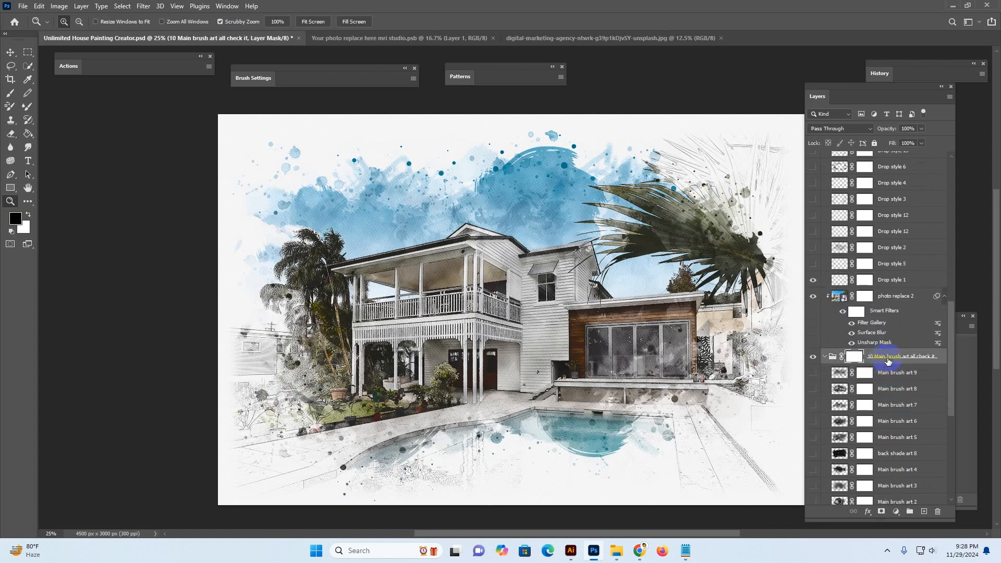
pyautogui.scroll(-2, 894, 384)
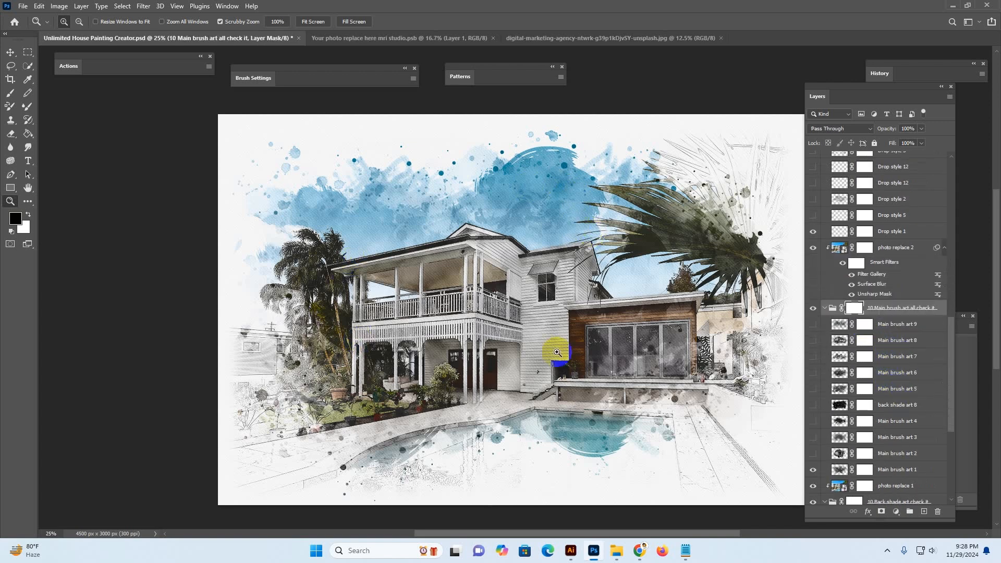
pyautogui.scroll(-2, 891, 440)
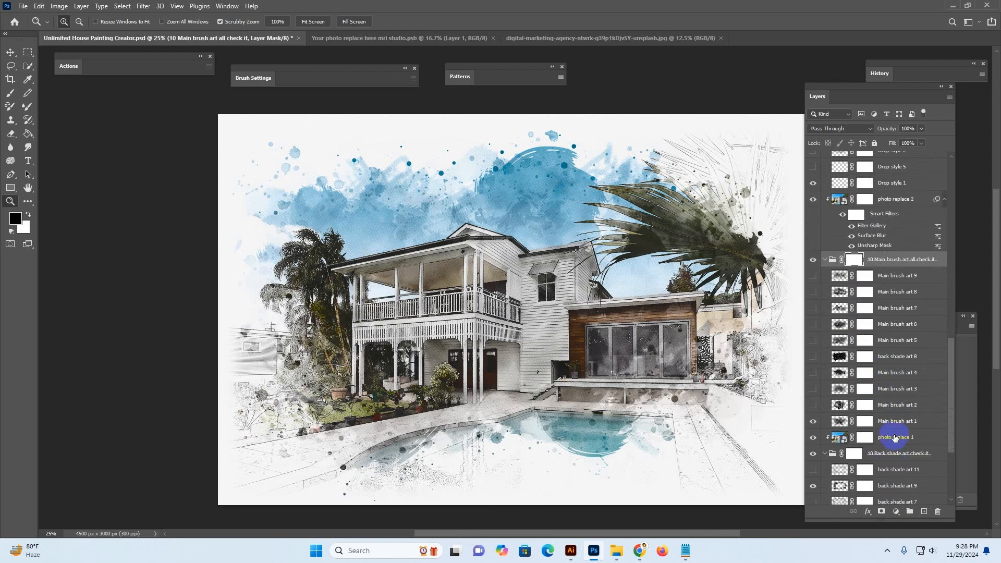
pyautogui.click(876, 408)
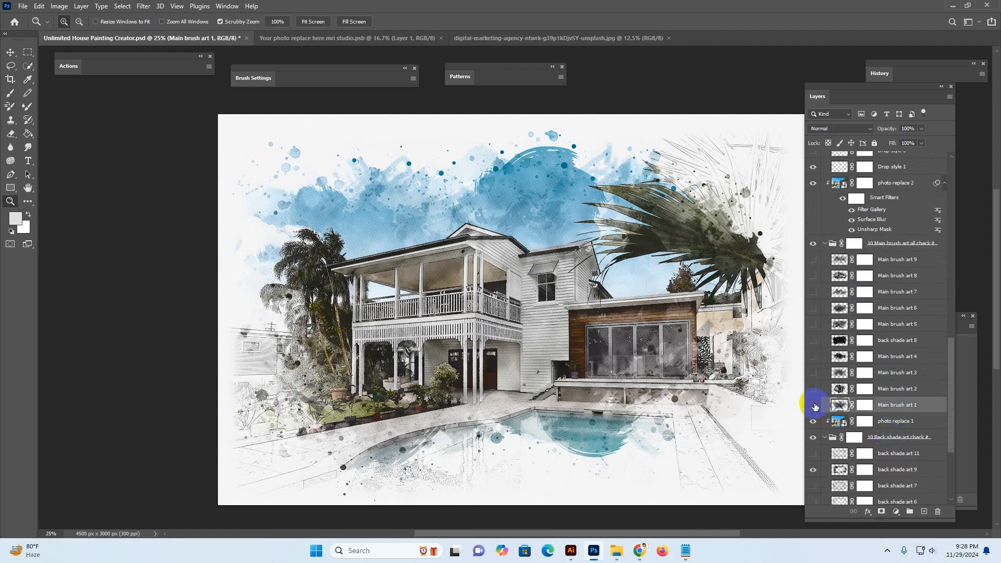
pyautogui.click(814, 406)
pyautogui.click(814, 406)
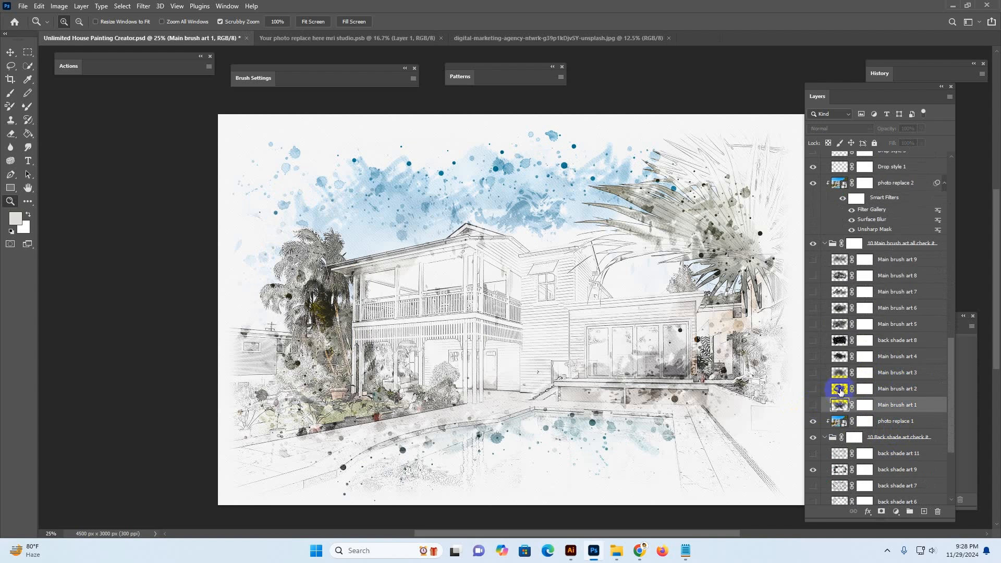
# Toggle the Main brush art 2 and Main brush art 3 layers on and off to preview them
pyautogui.click(840, 391)
pyautogui.click(814, 389)
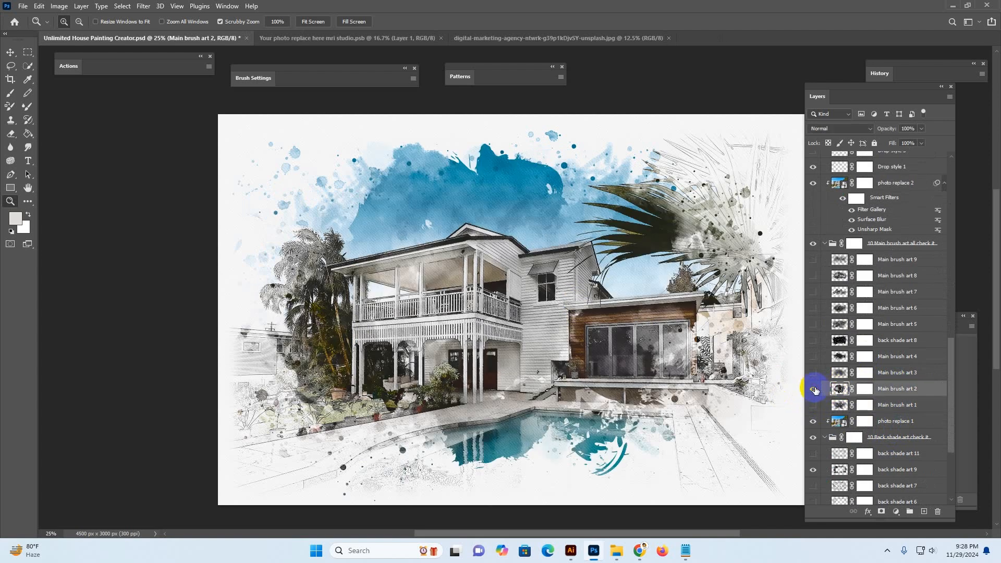
pyautogui.click(813, 389)
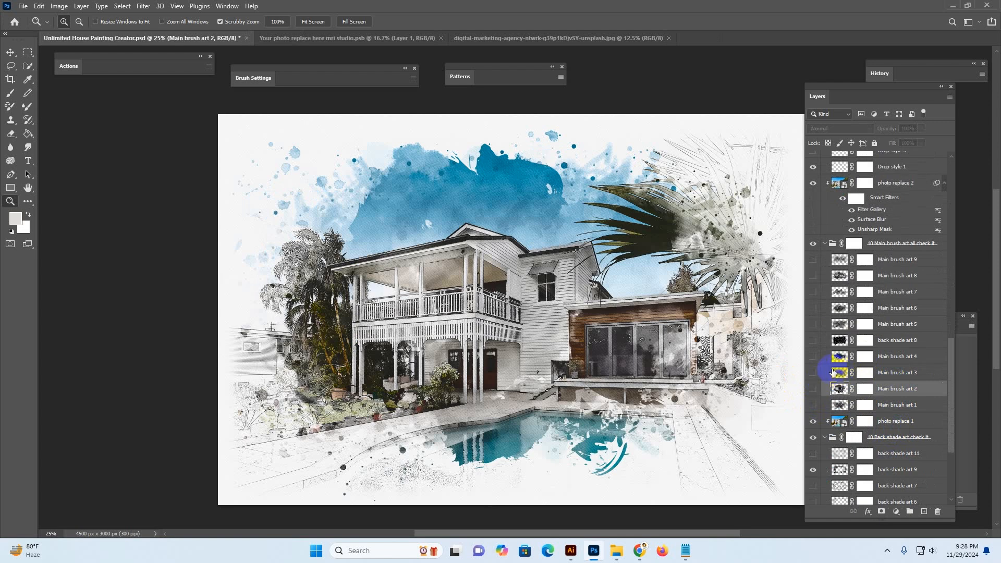
pyautogui.click(813, 374)
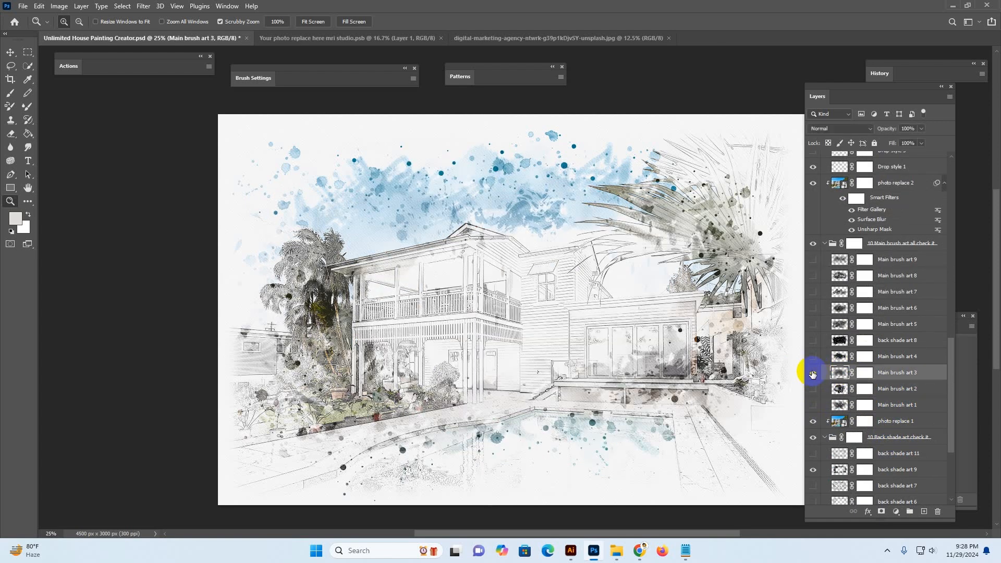
pyautogui.click(813, 374)
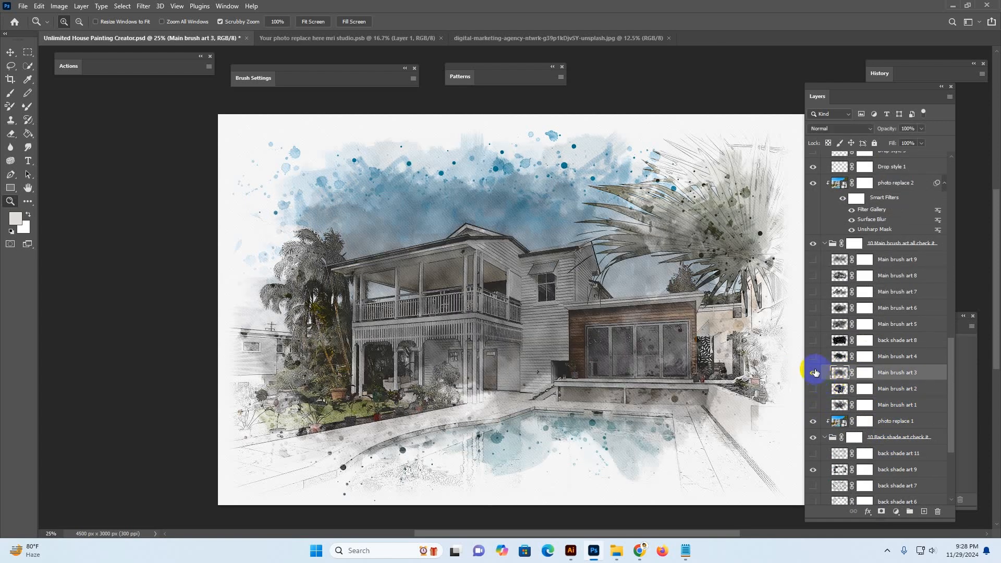
# Toggle the Main brush art 4 and back shade art 8 layers on and off to preview them
pyautogui.click(840, 358)
pyautogui.click(812, 358)
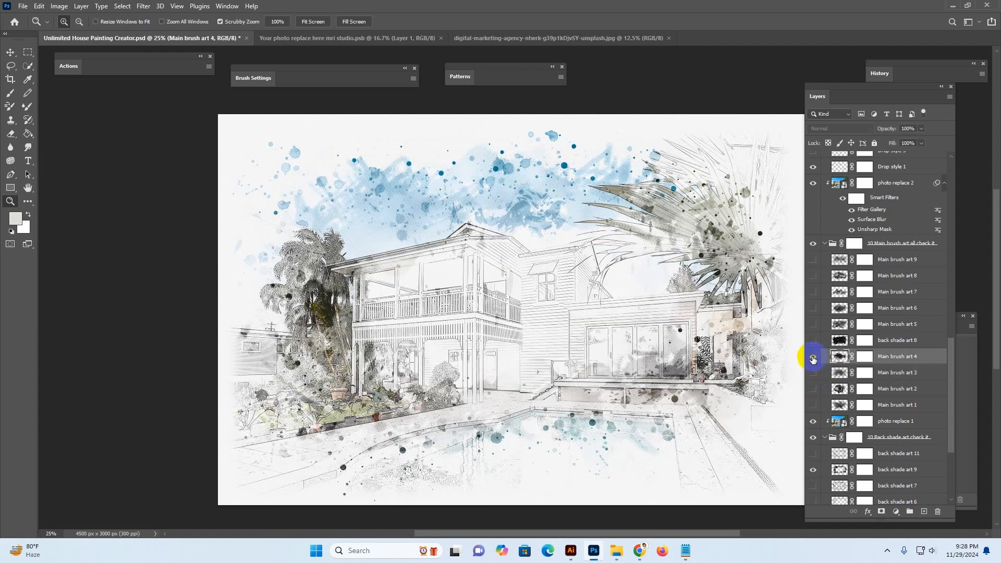
pyautogui.click(813, 358)
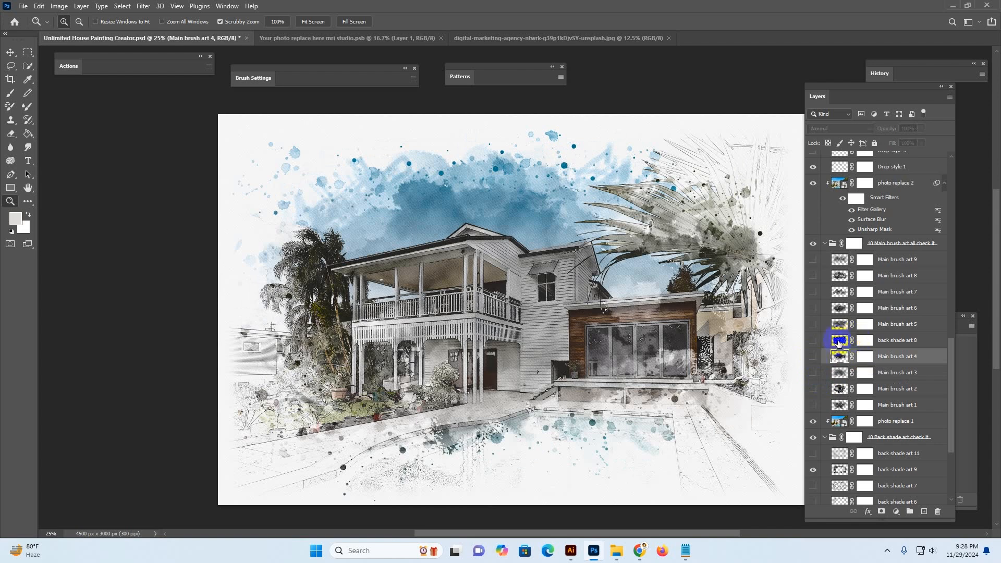
pyautogui.click(814, 349)
pyautogui.click(815, 343)
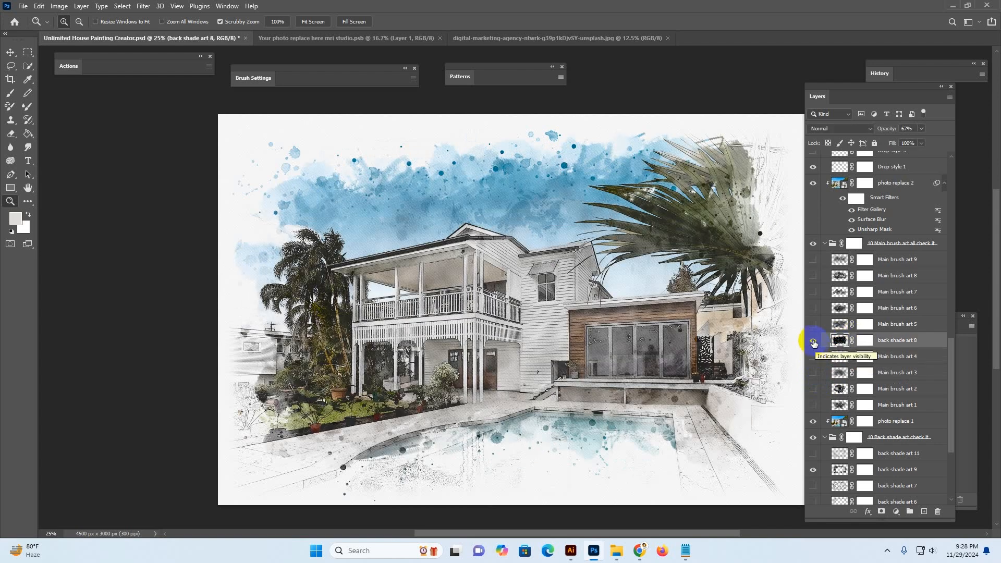
pyautogui.click(813, 342)
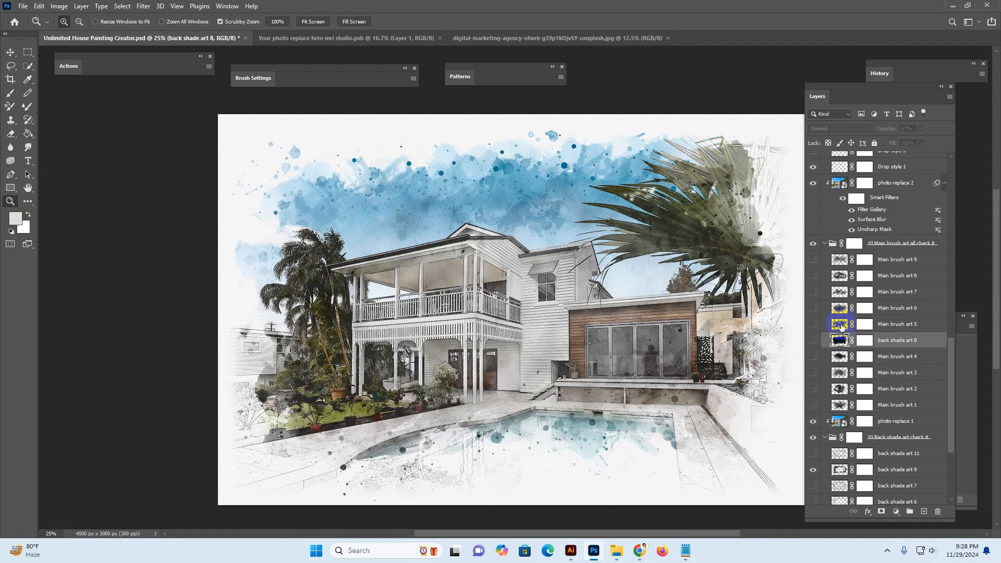
# Show the Main brush art 5 layer and preview Main brush art 6 by toggling it on and off
pyautogui.click(832, 326)
pyautogui.click(814, 324)
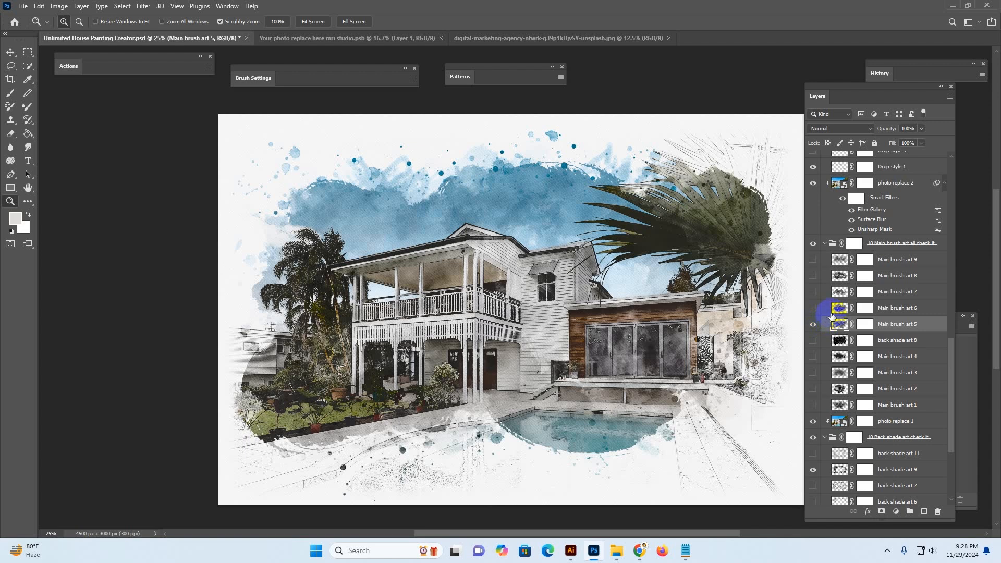
pyautogui.click(838, 308)
pyautogui.click(813, 308)
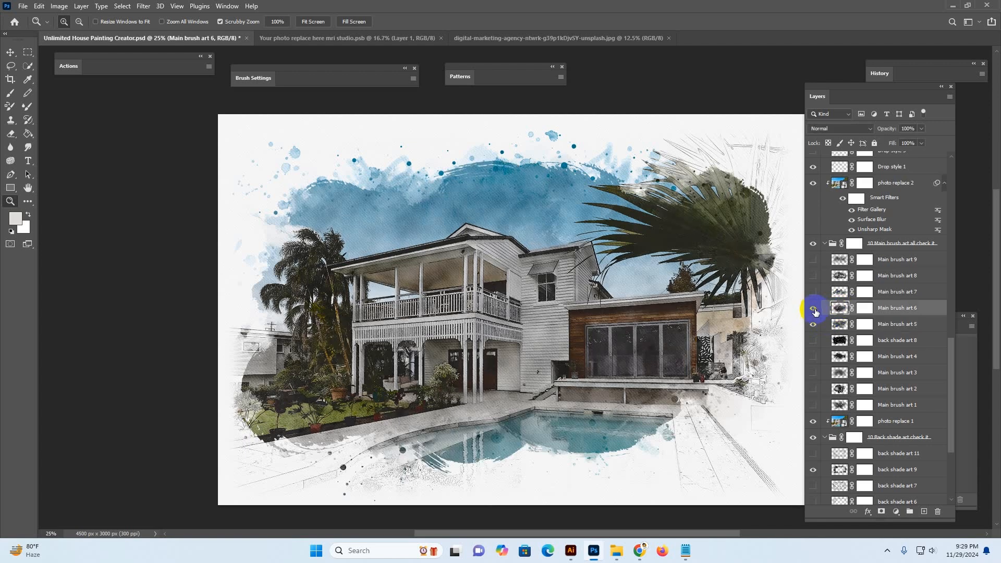
pyautogui.click(813, 308)
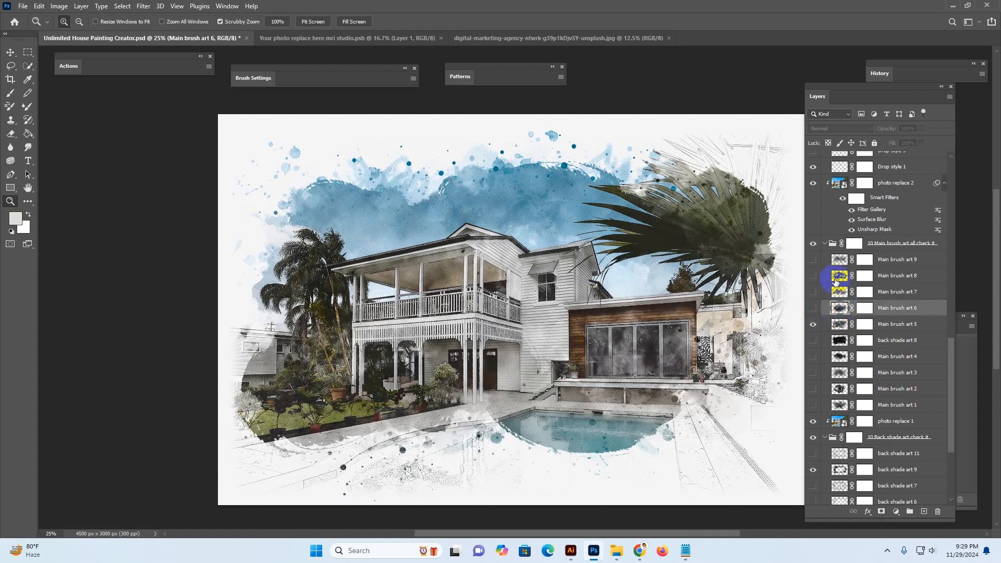
pyautogui.hotkey('alt', '[')
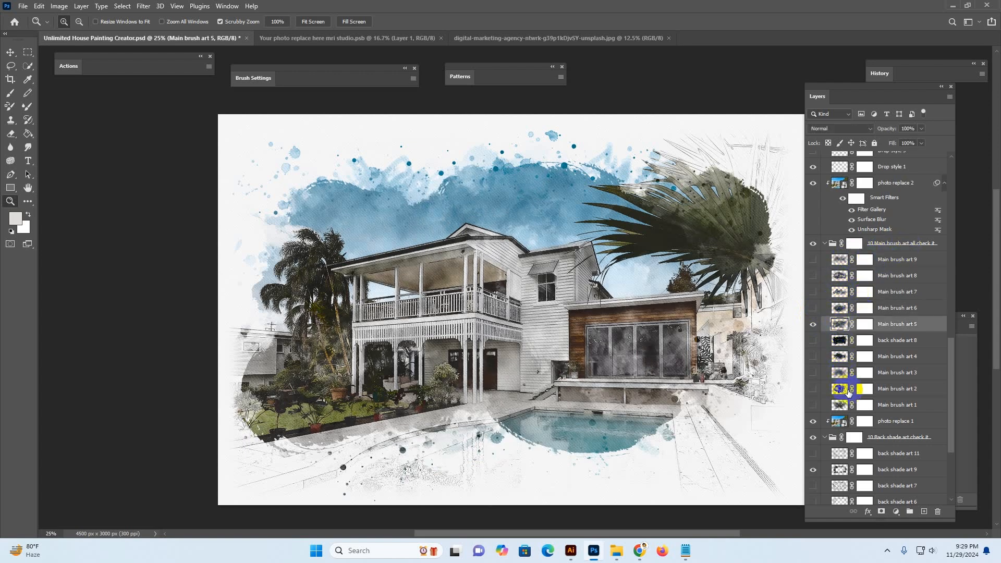
# Hide the back shade art 9 layer in the Back shade art group
pyautogui.scroll(-1, 892, 384)
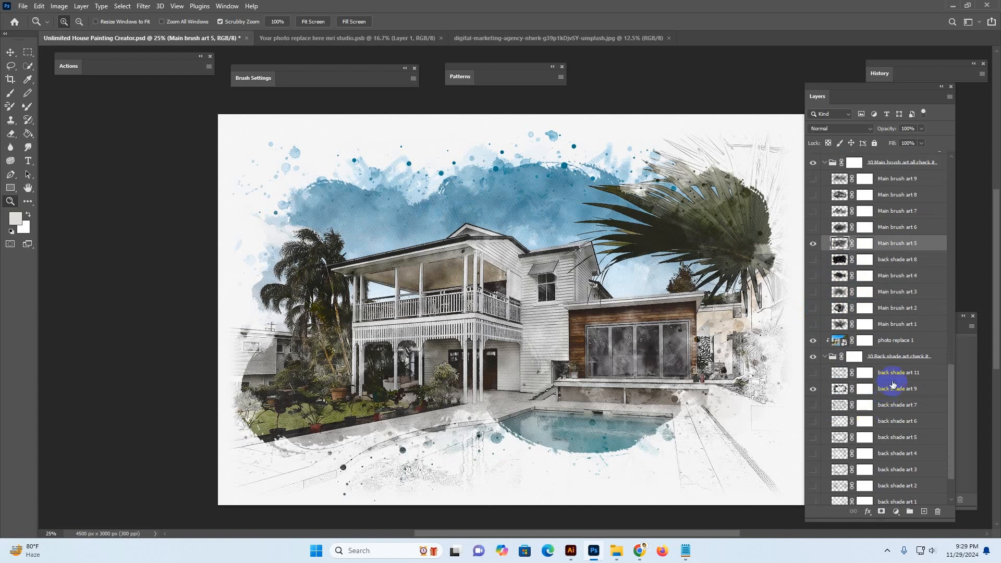
pyautogui.click(892, 374)
pyautogui.click(891, 395)
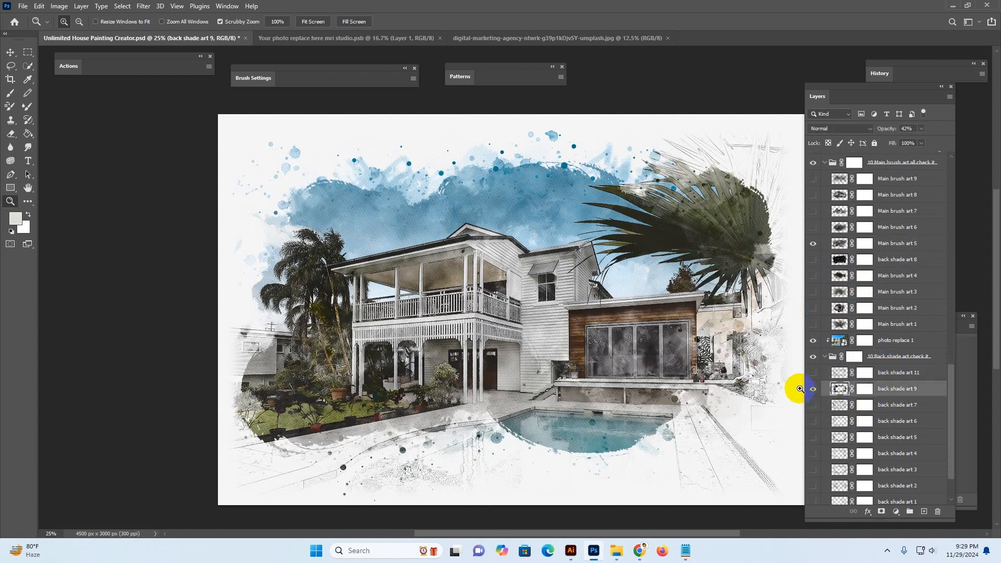
pyautogui.click(815, 391)
pyautogui.click(813, 390)
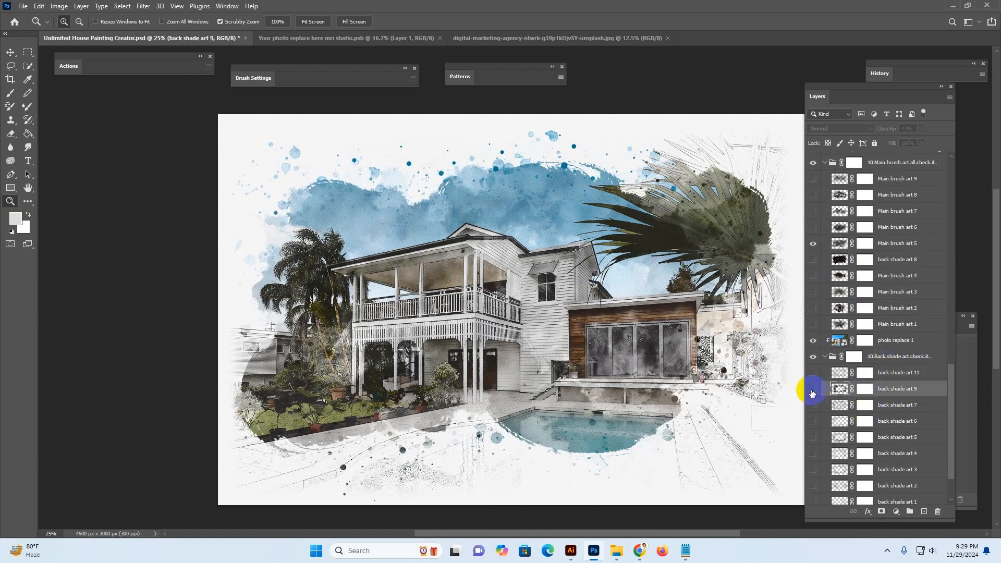
# Show the back shade art 7 layer and toggle back shade art 11 on and off
pyautogui.click(811, 408)
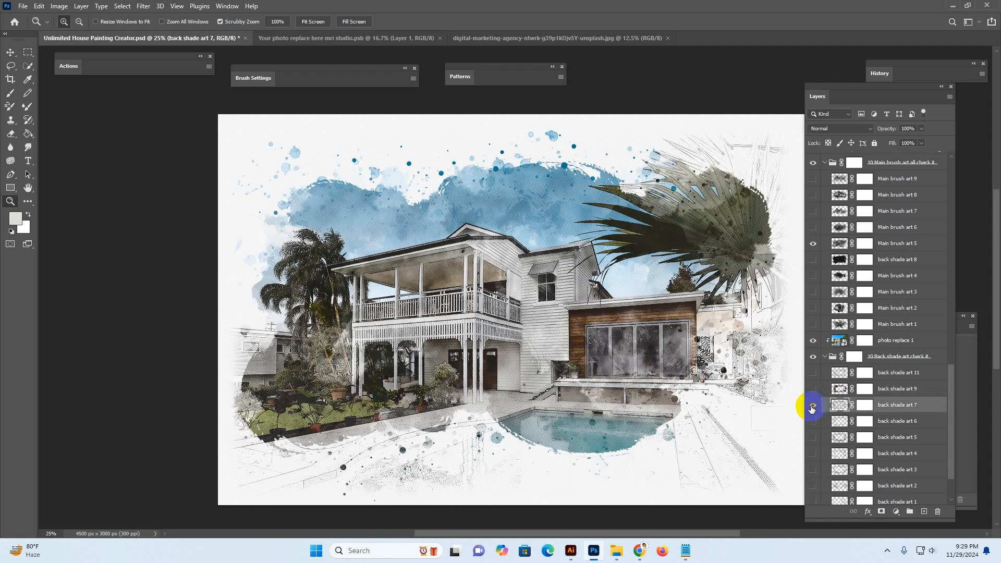
pyautogui.click(811, 409)
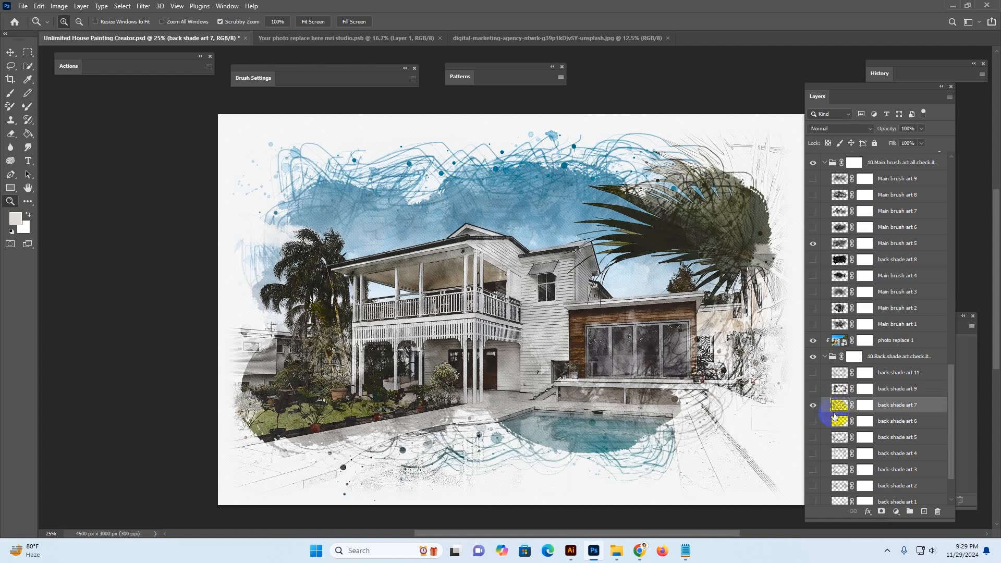
pyautogui.click(819, 379)
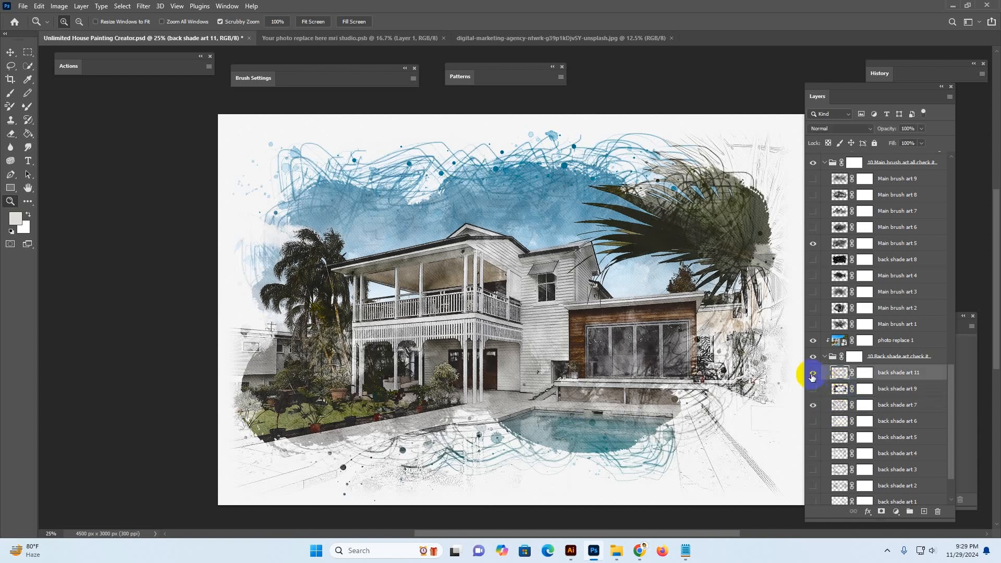
pyautogui.click(811, 374)
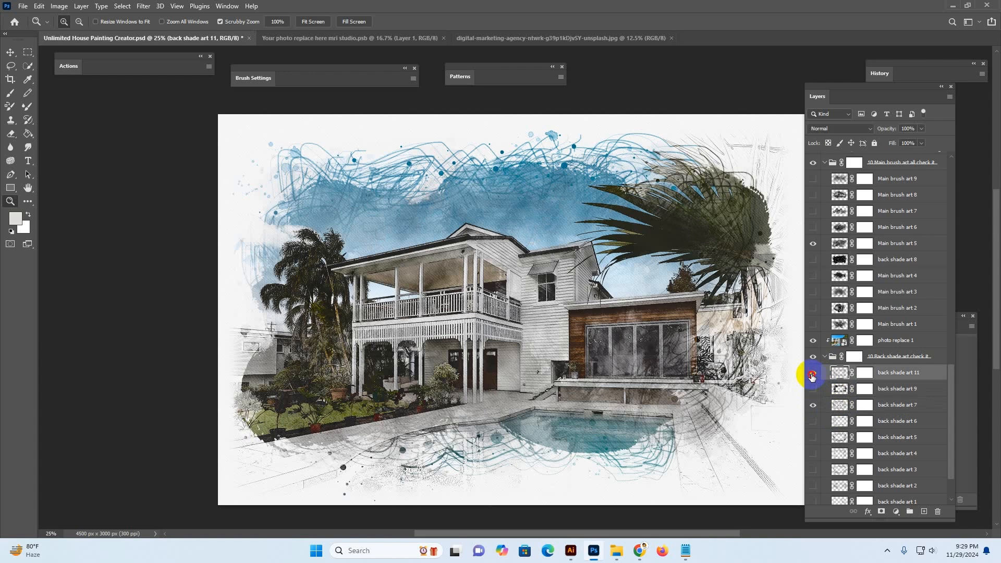
pyautogui.click(811, 374)
# Toggle the back shade art 6 layer on and off to preview it
pyautogui.click(811, 424)
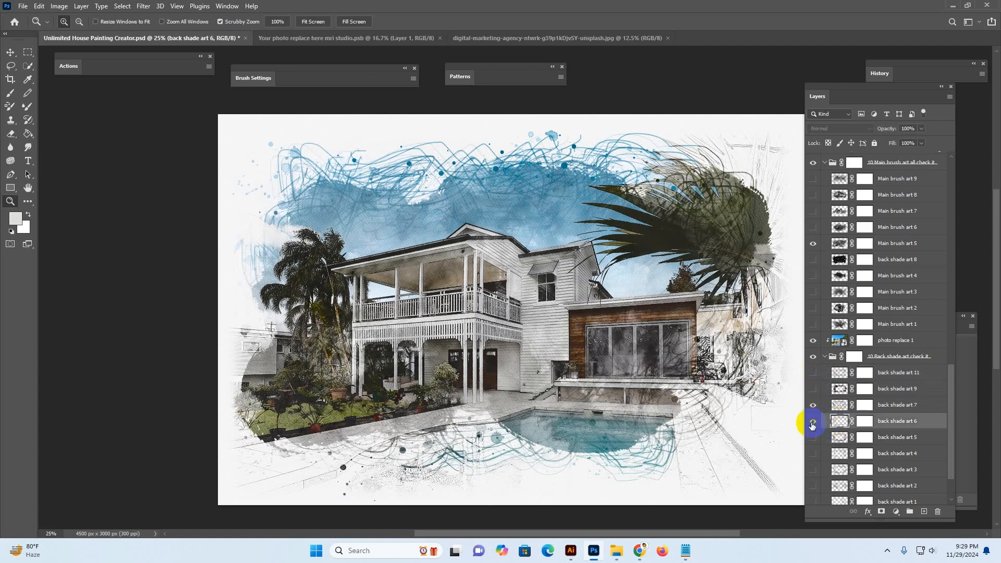
pyautogui.click(812, 423)
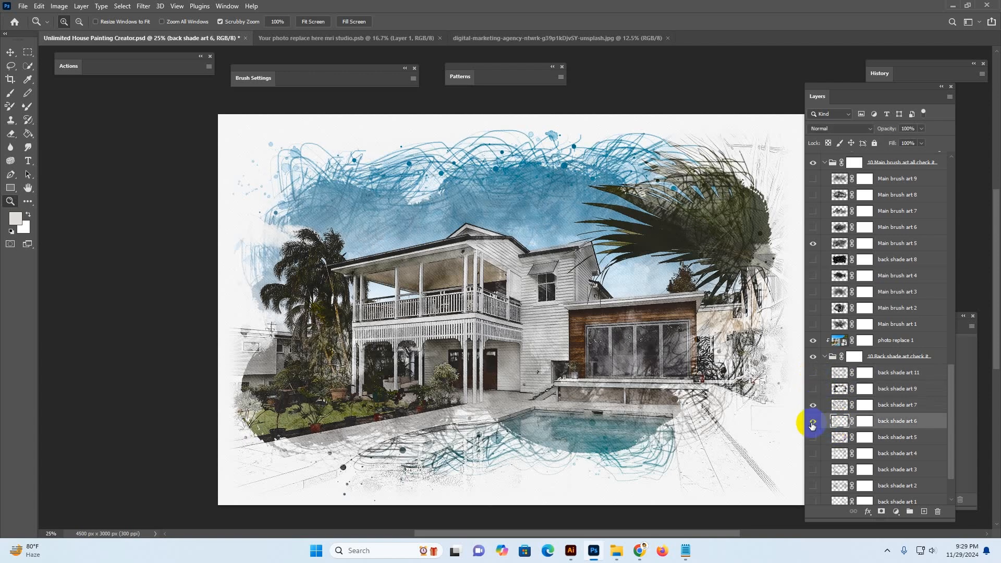
pyautogui.click(814, 423)
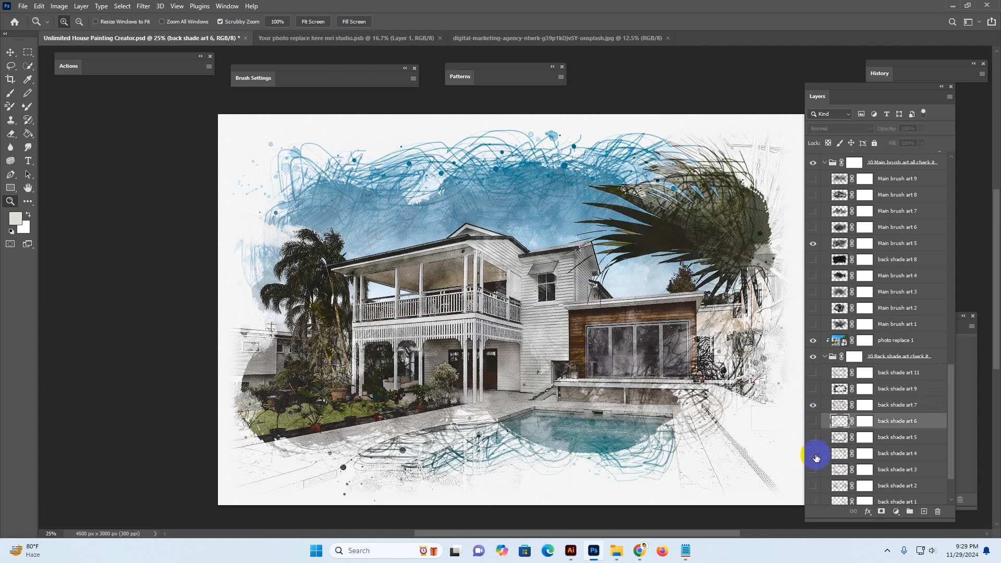
# Toggle the back shade art 4 layer on and off to preview it
pyautogui.click(813, 454)
pyautogui.click(814, 454)
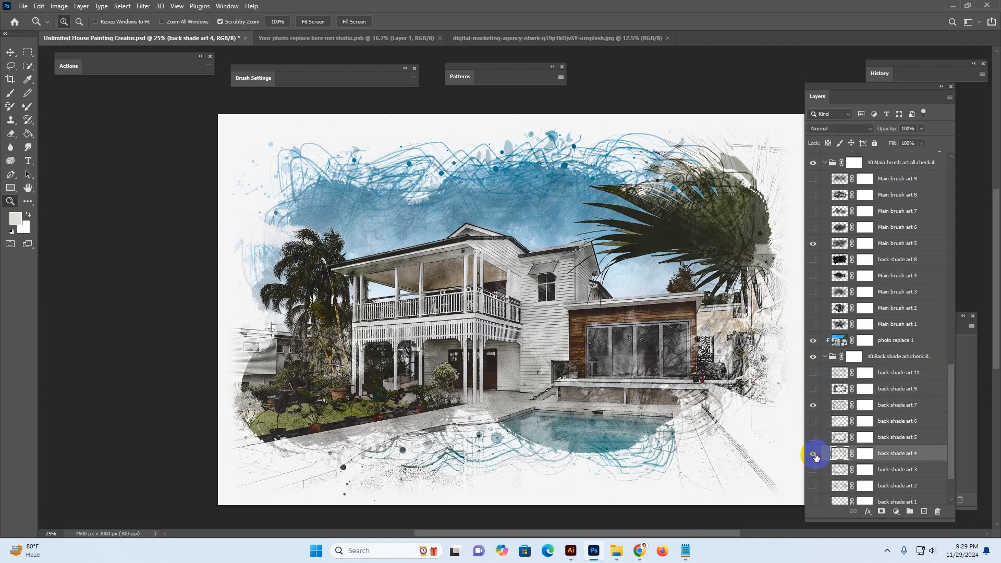
pyautogui.scroll(-3, 851, 455)
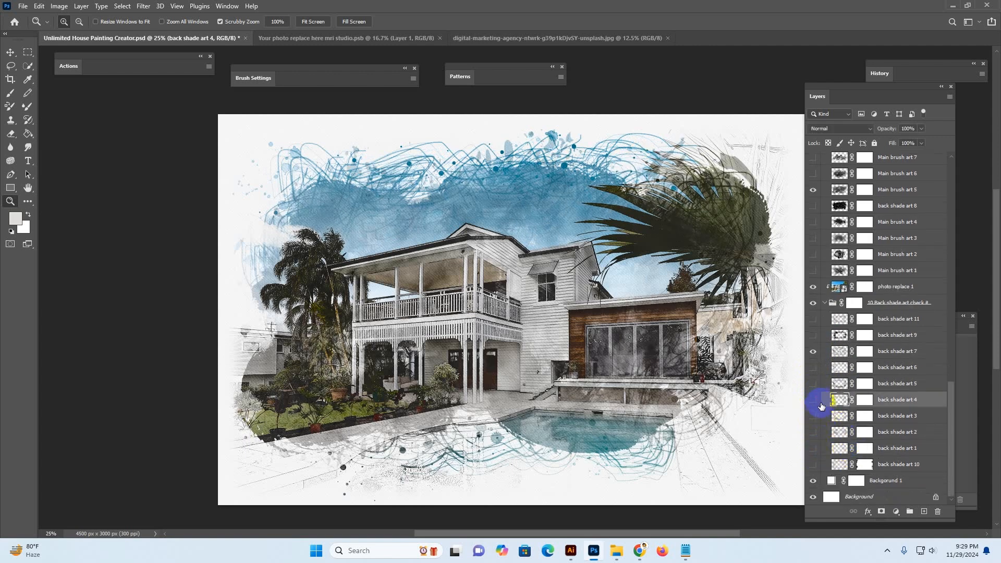
pyautogui.click(816, 401)
# Show the back shade art 3 layer and hide the back shade art 7 layer
pyautogui.click(839, 415)
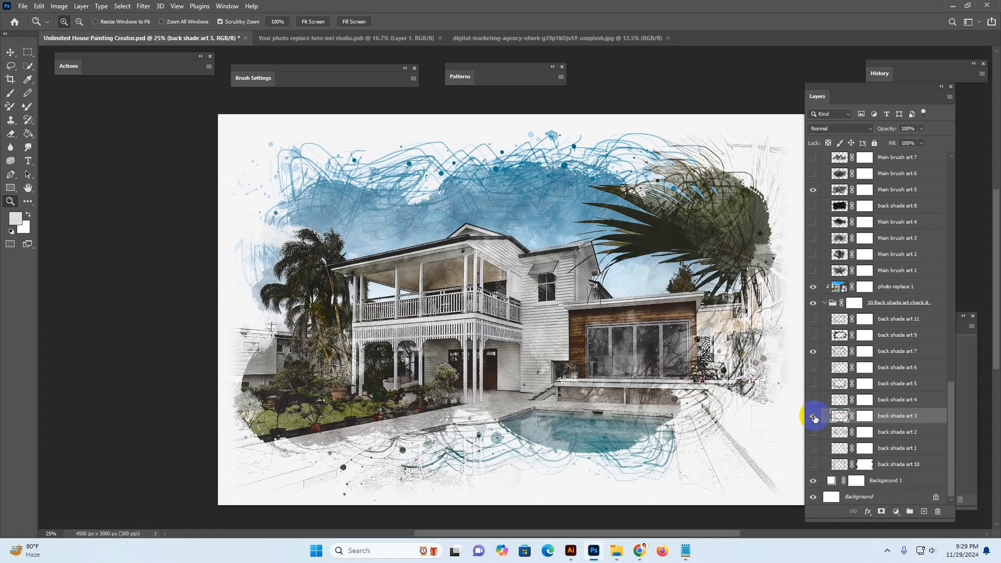
pyautogui.click(814, 416)
pyautogui.click(839, 351)
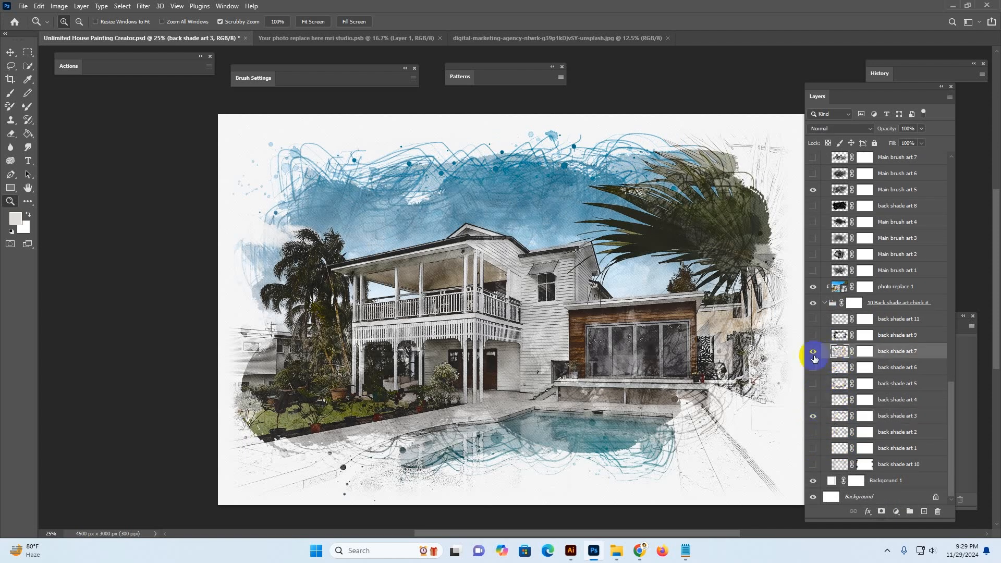
pyautogui.click(813, 352)
# Show the back shade art 10 layer in the Back shade art group
pyautogui.click(837, 465)
pyautogui.click(813, 465)
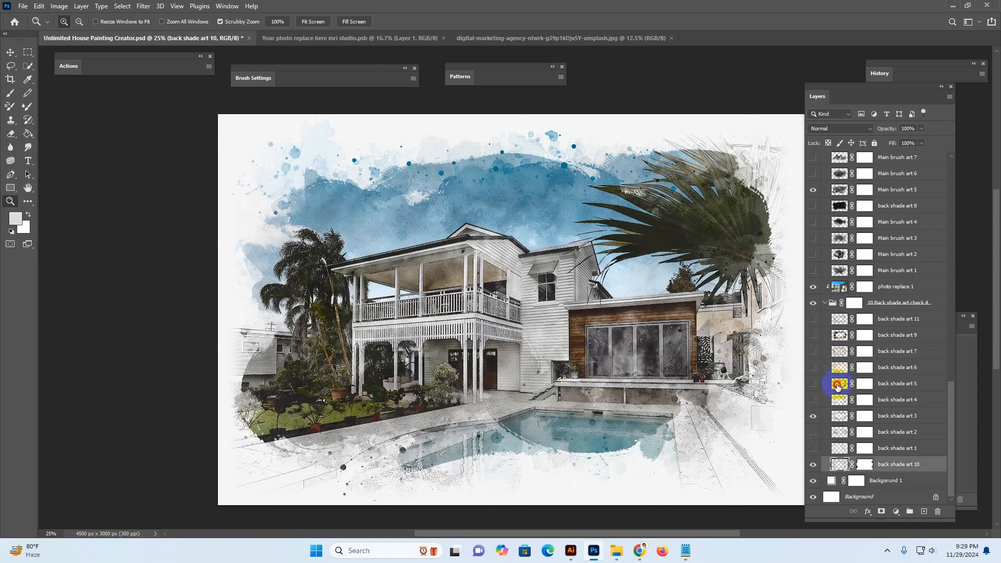
pyautogui.click(837, 385)
pyautogui.click(820, 404)
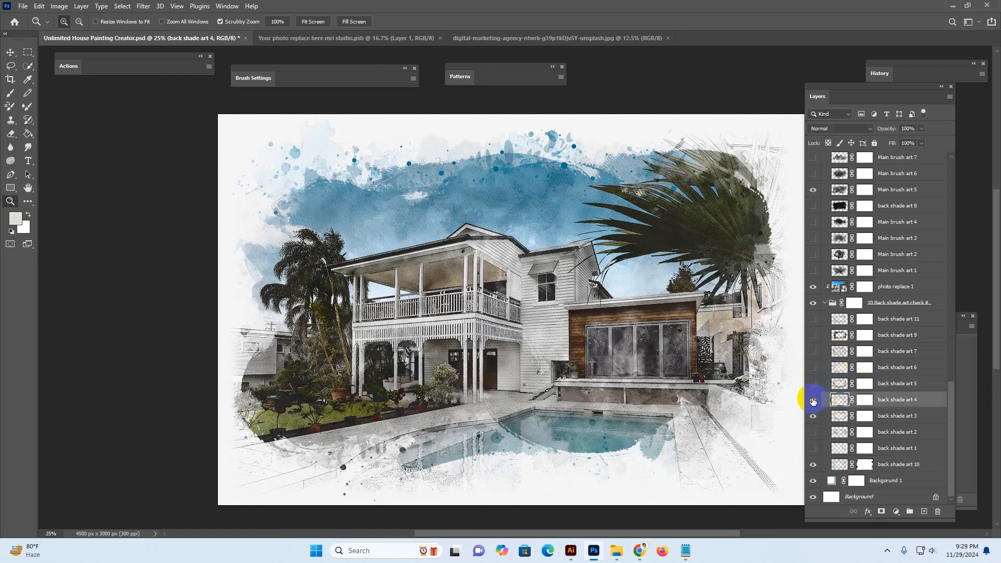
# Show the Main brush art 6 layer in the Main brush art group
pyautogui.scroll(4, 881, 311)
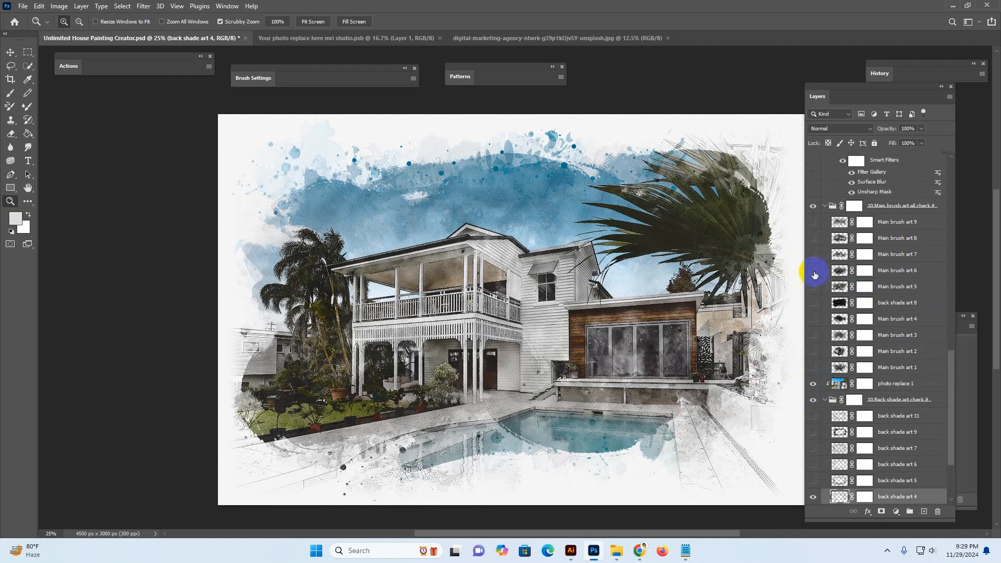
pyautogui.click(813, 270)
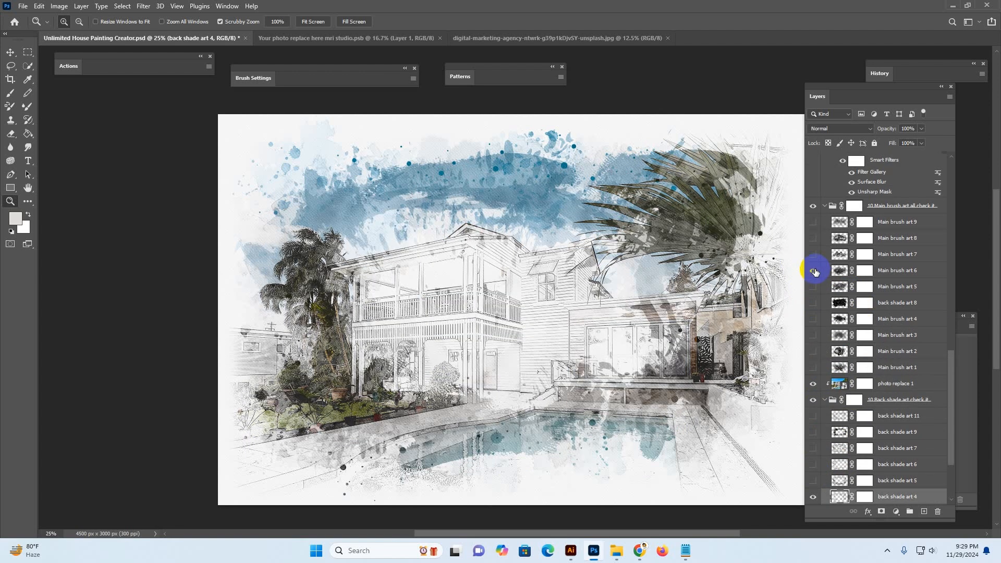
pyautogui.click(813, 270)
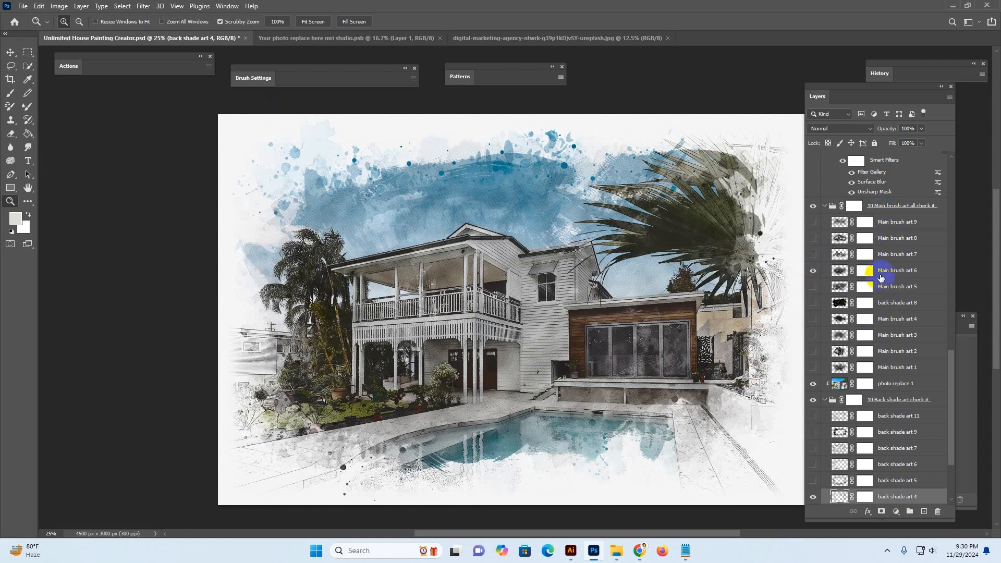
# Open the Your photo replace here smart object and hide its existing Layer 1 photo
pyautogui.scroll(1, 890, 282)
pyautogui.scroll(1, 370, 168)
pyautogui.scroll(18, 865, 206)
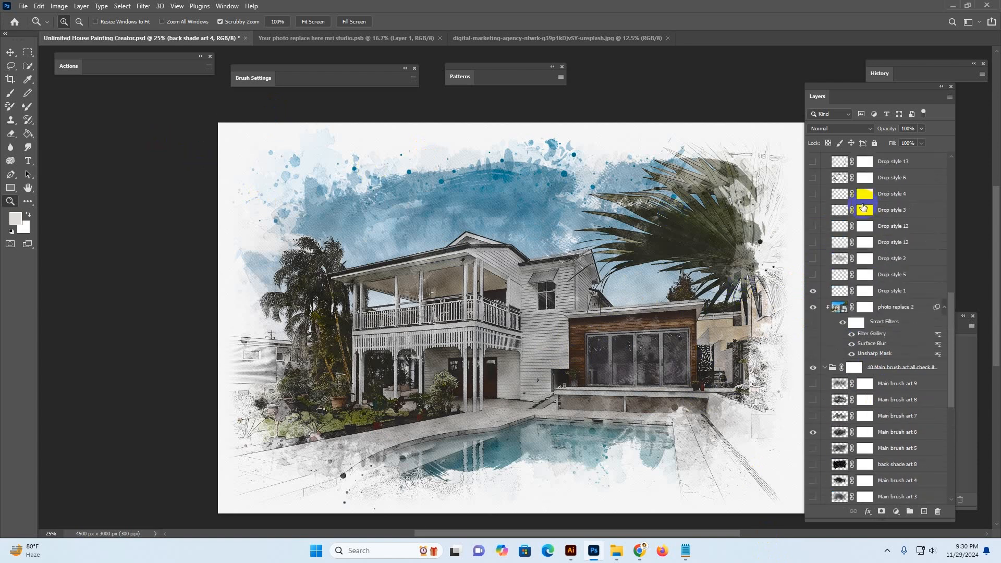
pyautogui.scroll(10, 865, 209)
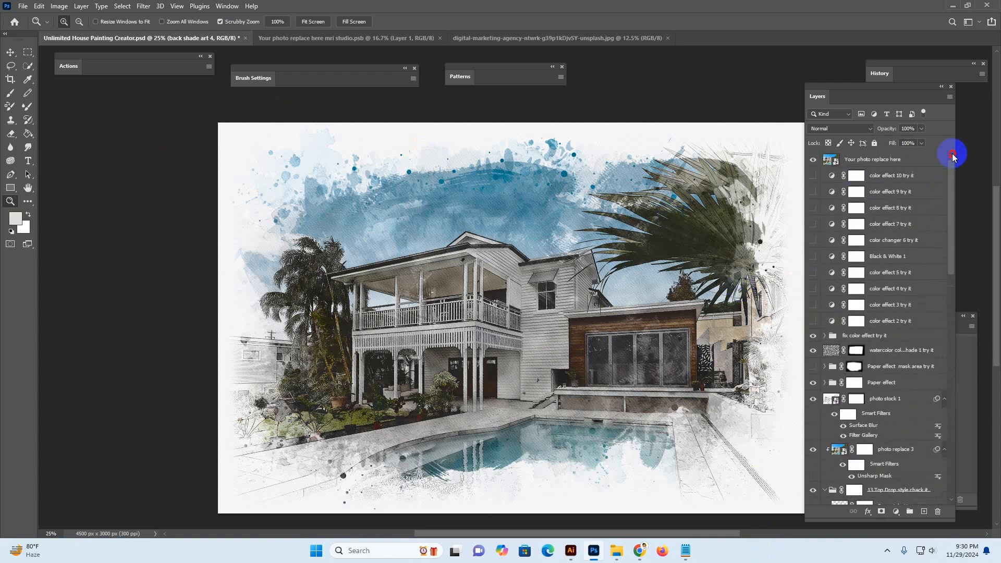
pyautogui.click(863, 160)
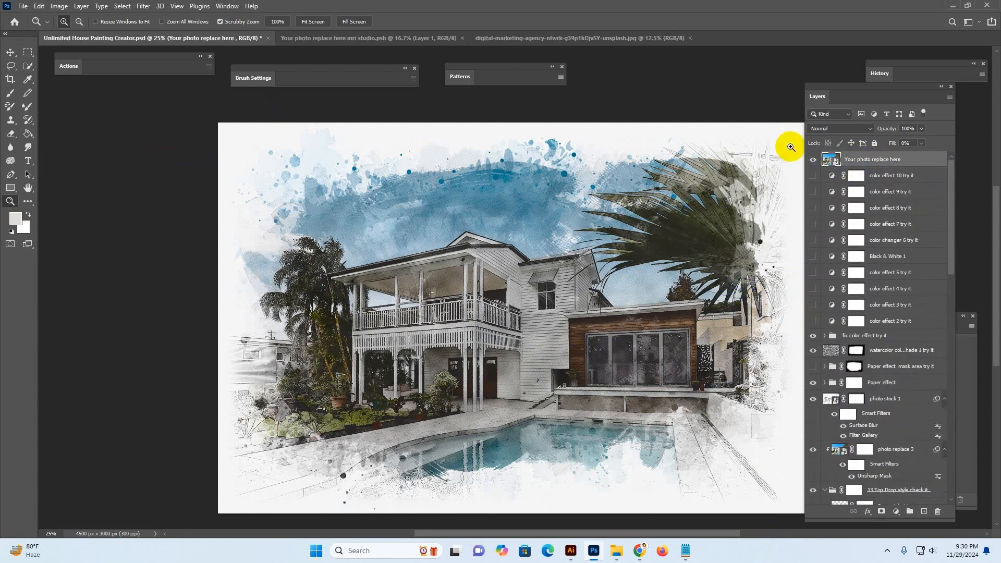
pyautogui.doubleClick(827, 159)
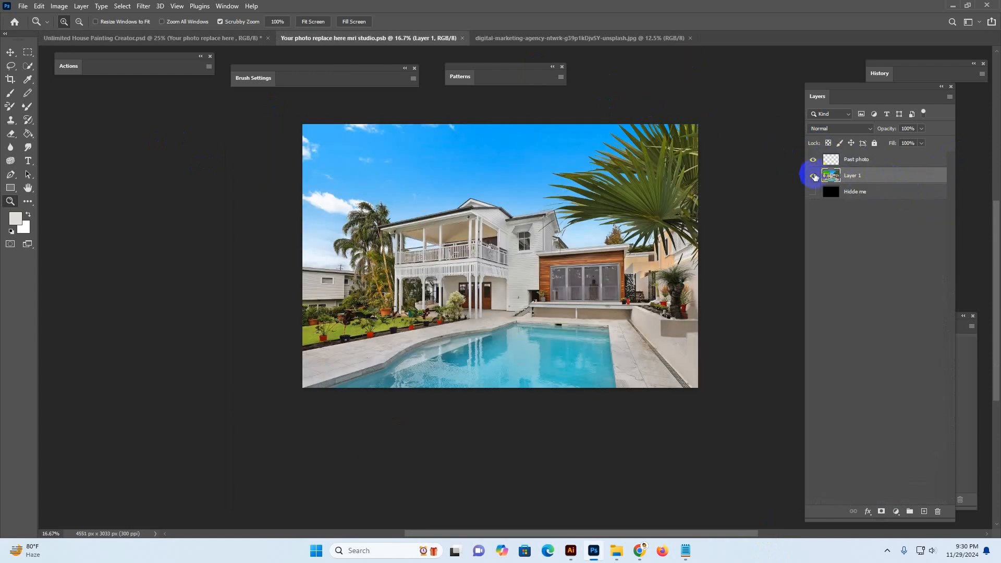
pyautogui.click(814, 176)
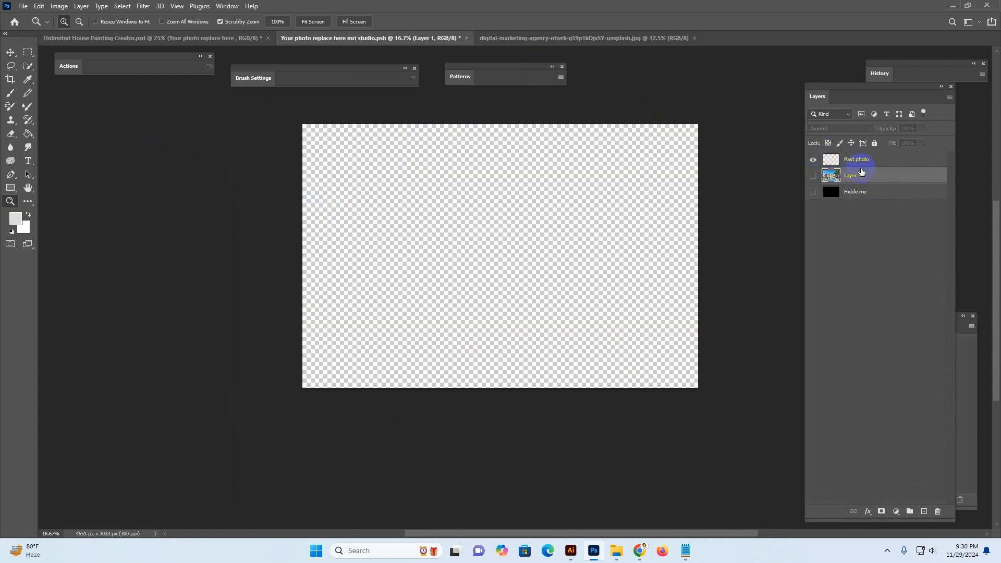
# Open the johnson-johnson-U6Q6zVDgmSs-unsplash house photo from File Explorer in Photoshop
pyautogui.moveTo(617, 550)
pyautogui.click(671, 470)
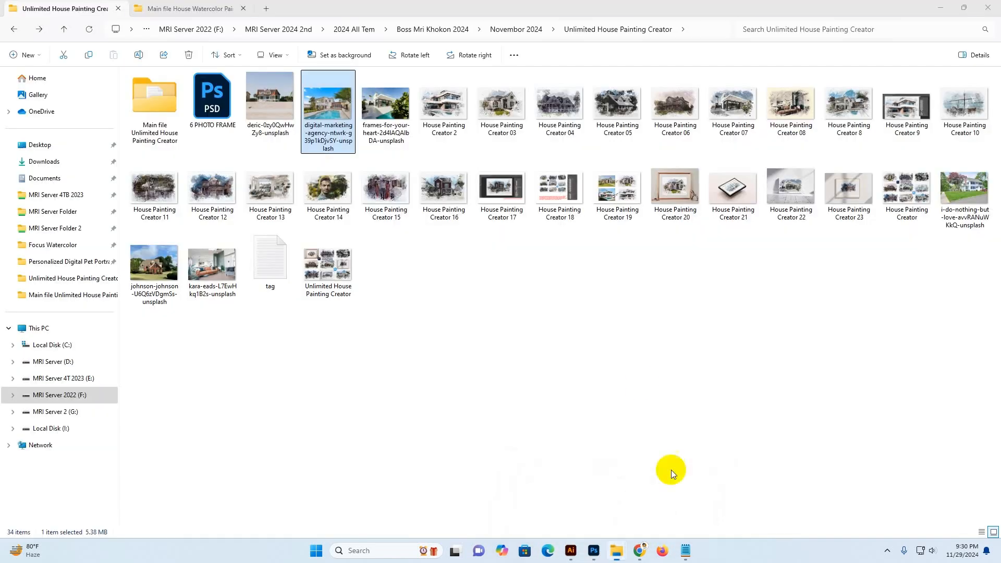
pyautogui.click(493, 298)
pyautogui.moveTo(155, 263); pyautogui.dragTo(755, 31)
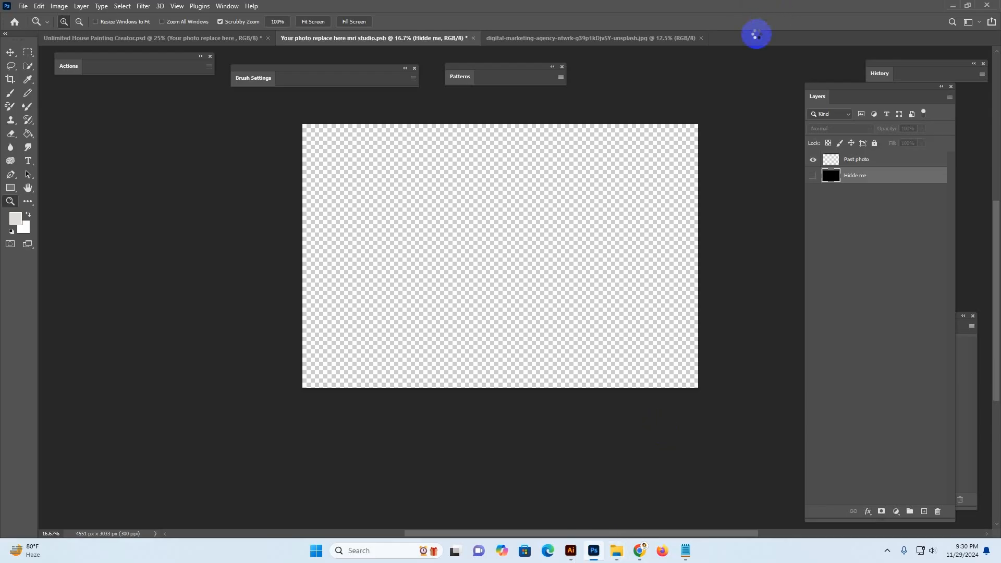
# Select the whole house photo and copy it
pyautogui.hotkey('ctrl', 'a')
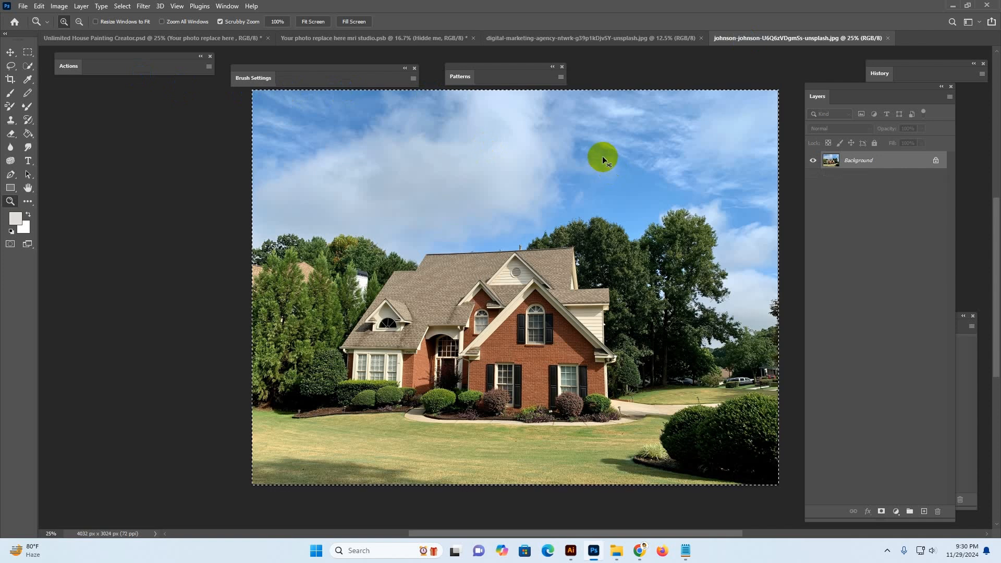
pyautogui.click(28, 52)
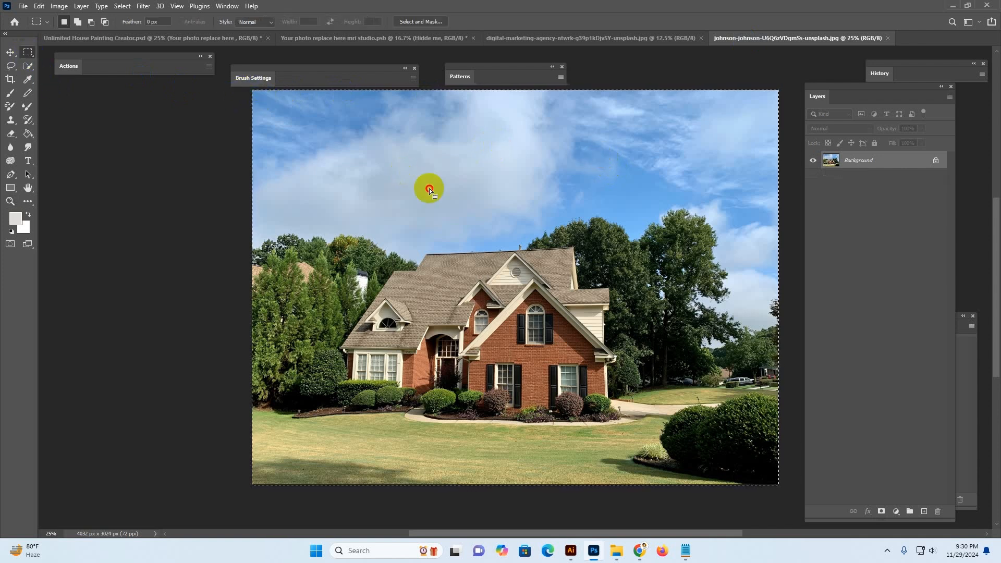
pyautogui.click(429, 189)
pyautogui.moveTo(250, 91); pyautogui.dragTo(787, 501)
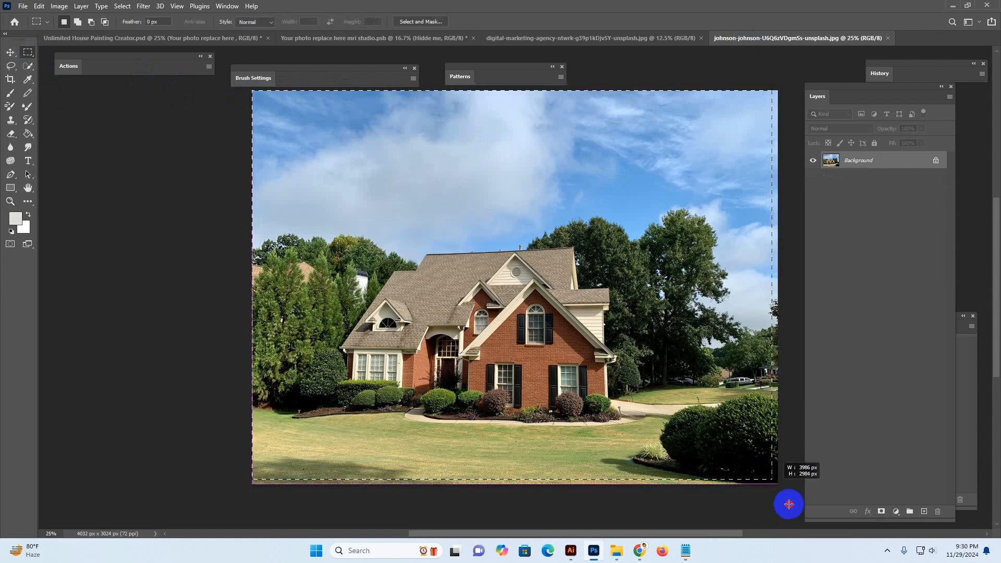
pyautogui.click(40, 8)
pyautogui.click(51, 79)
# Close the digital-marketing-agency photo and paste the copied house photo into the smart object document
pyautogui.click(11, 54)
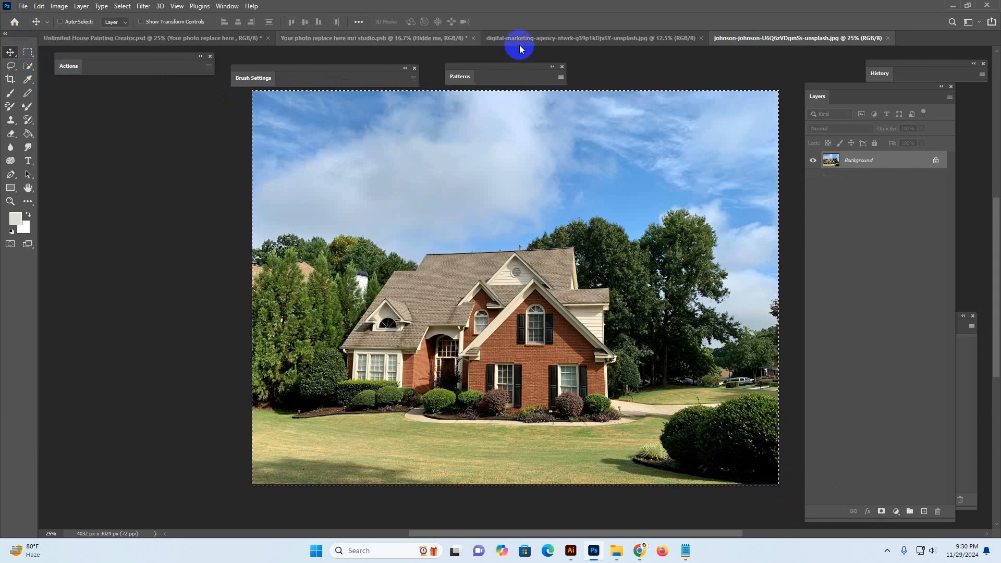
pyautogui.click(527, 40)
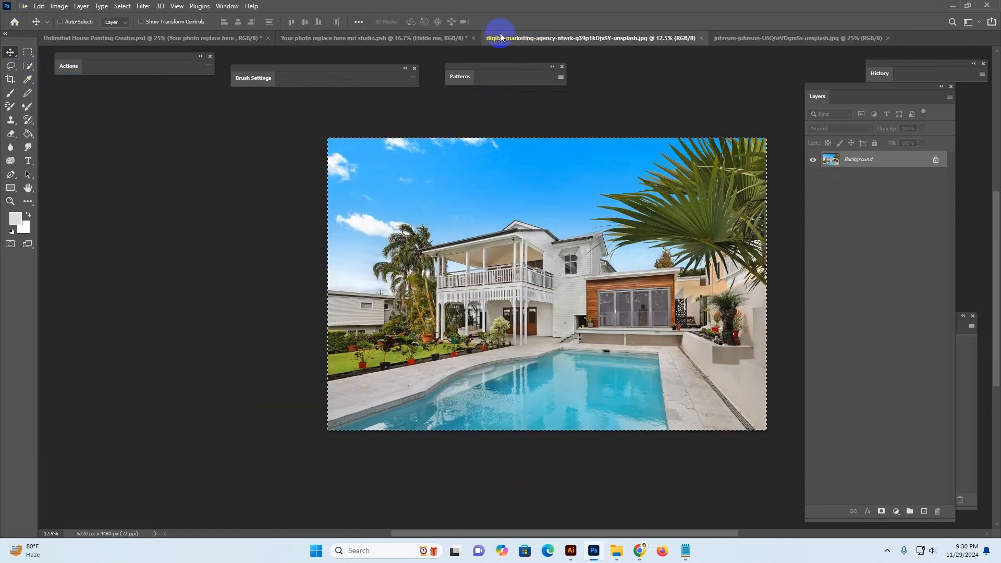
pyautogui.click(702, 40)
pyautogui.click(412, 38)
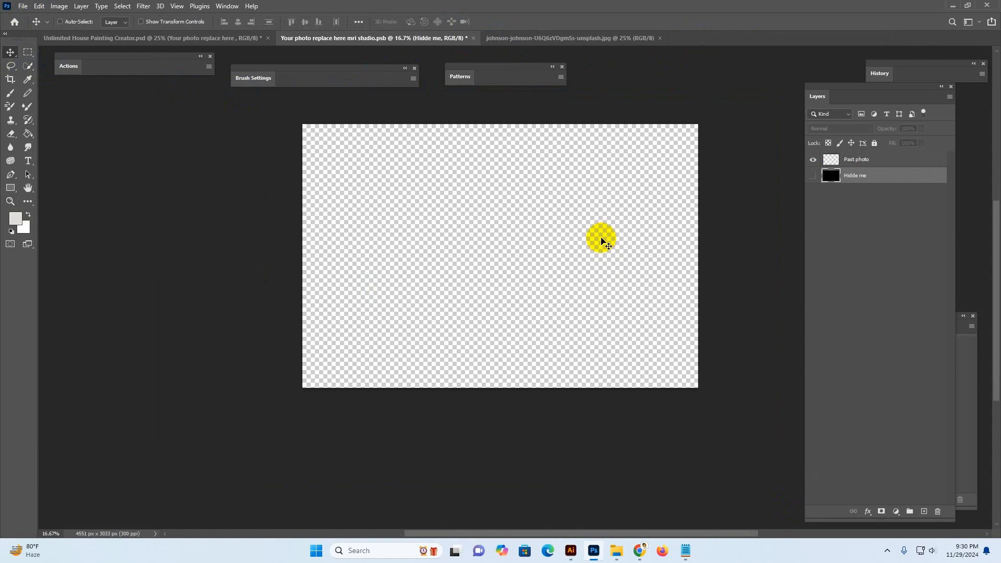
pyautogui.hotkey('ctrl', 'v')
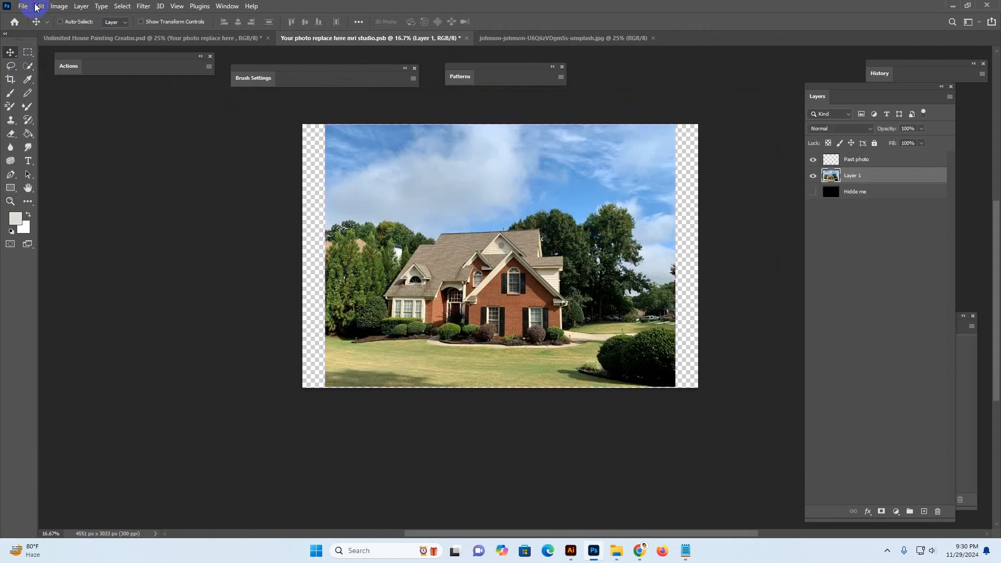
pyautogui.click(40, 5)
pyautogui.click(48, 98)
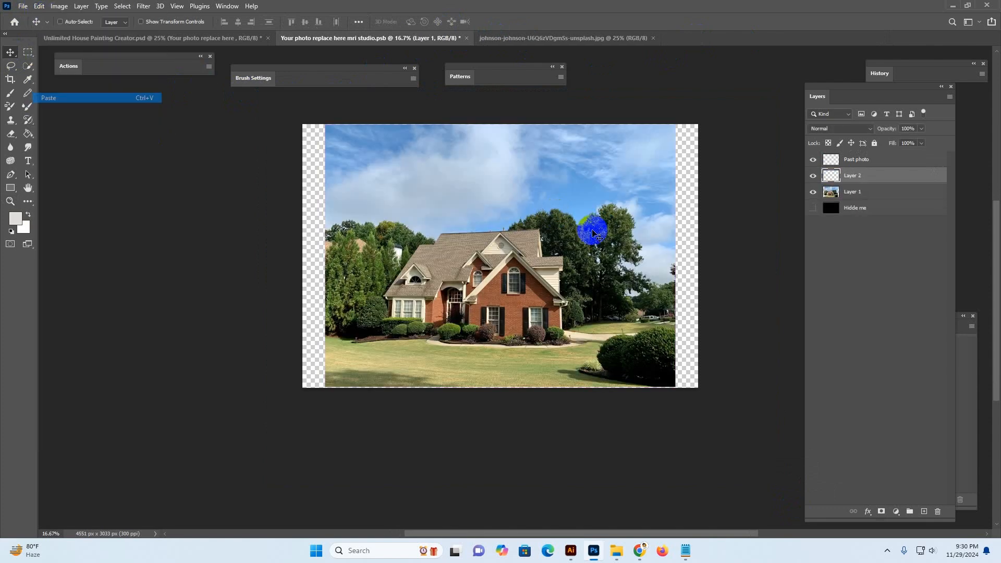
pyautogui.click(878, 163)
pyautogui.click(879, 177)
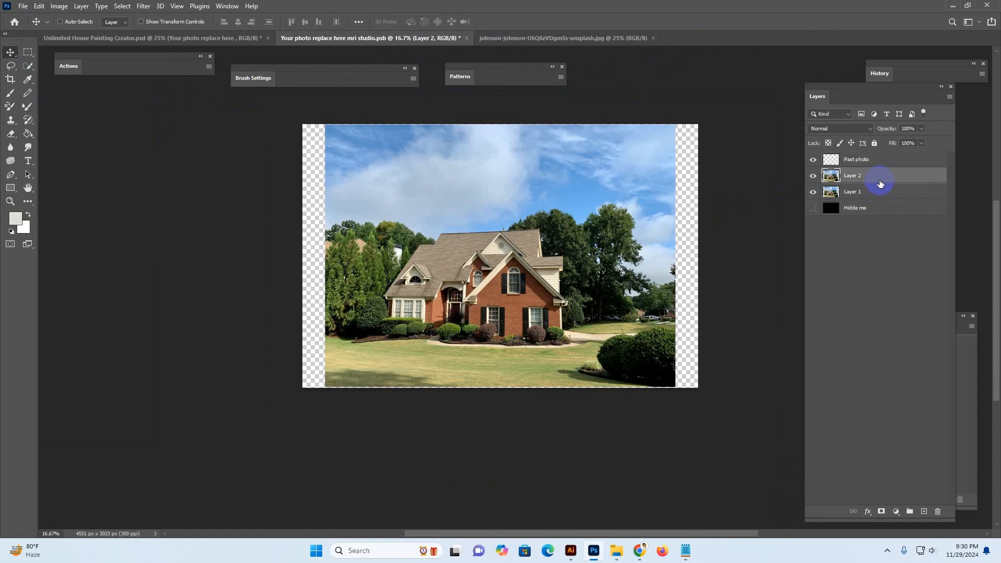
pyautogui.press('Delete')
# Free-transform the pasted photo, enlarging and positioning it to fill the canvas
pyautogui.hotkey('ctrl', 't')
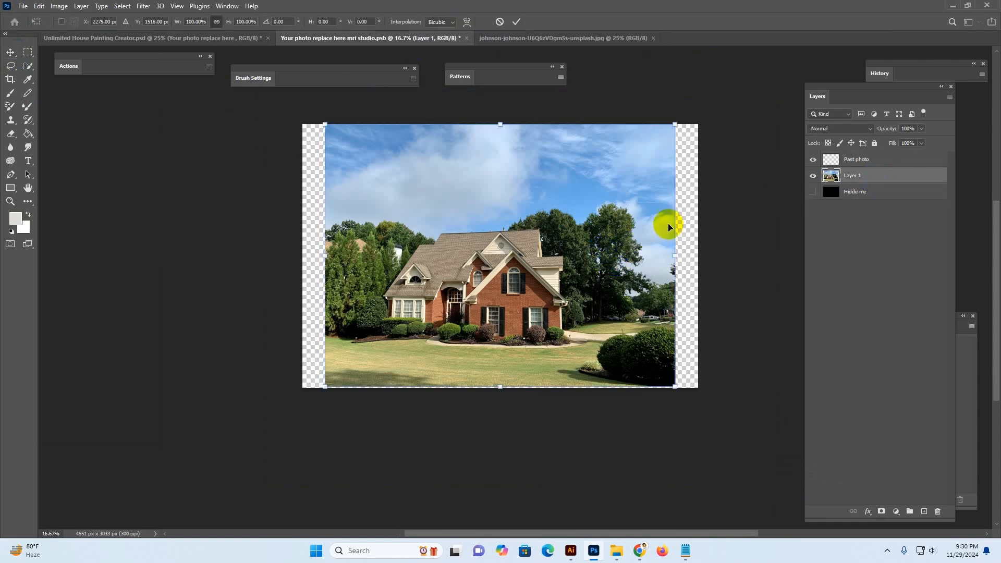
pyautogui.moveTo(675, 254); pyautogui.dragTo(705, 255)
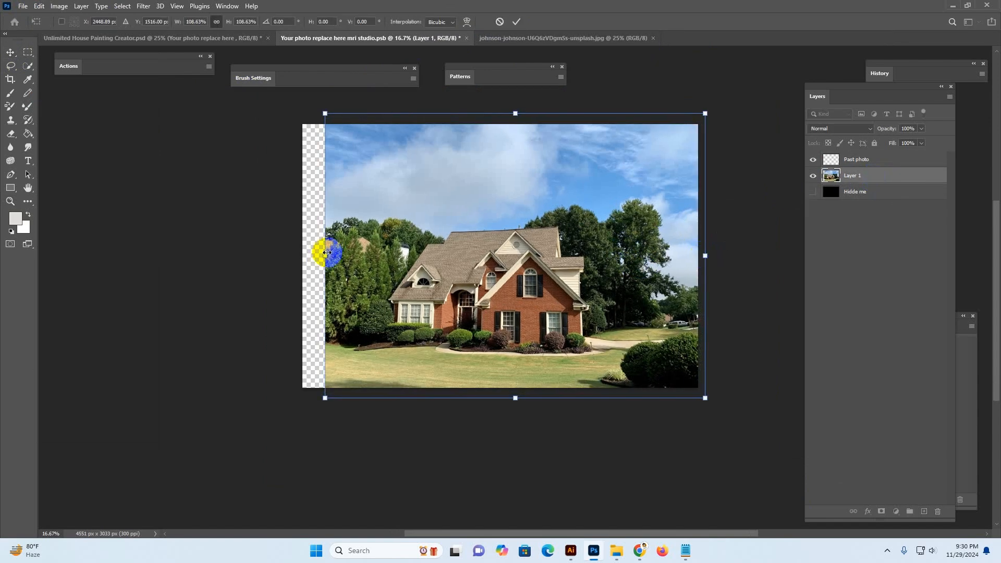
pyautogui.moveTo(322, 254); pyautogui.dragTo(280, 252)
pyautogui.moveTo(591, 281); pyautogui.dragTo(598, 253)
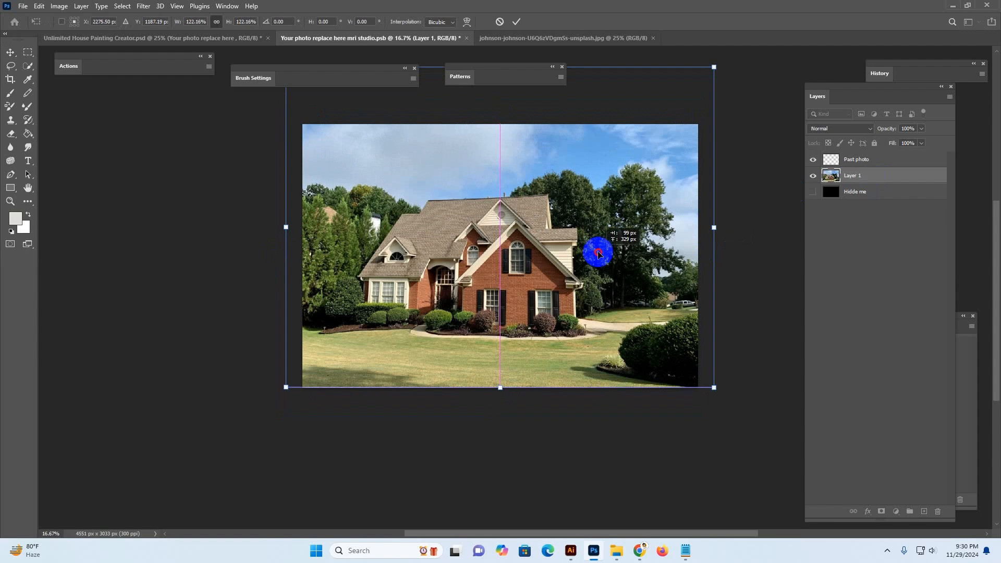
pyautogui.moveTo(603, 304); pyautogui.dragTo(611, 311)
pyautogui.press('Return')
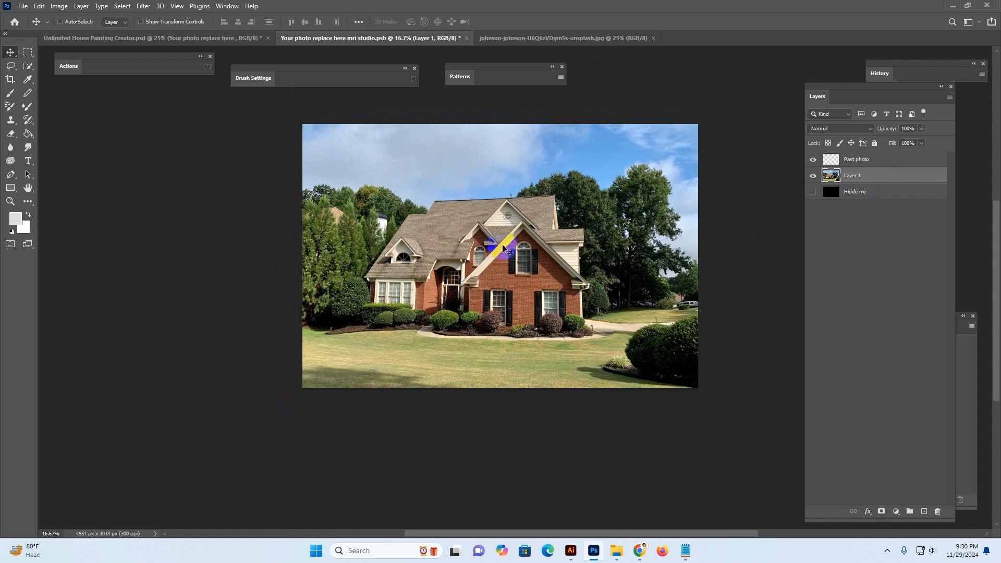
# Save the smart object document
pyautogui.click(39, 6)
pyautogui.moveTo(23, 6)
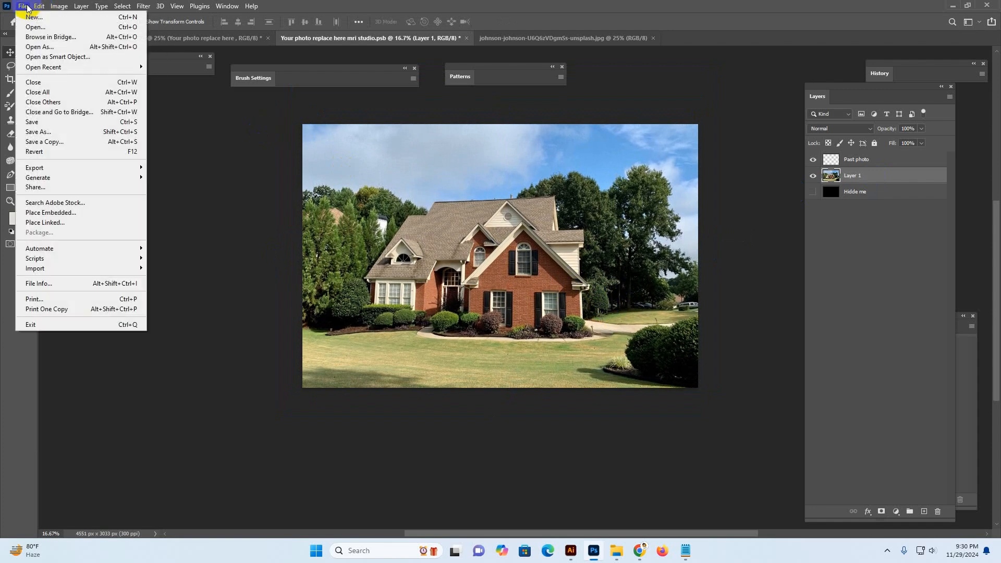
pyautogui.click(43, 122)
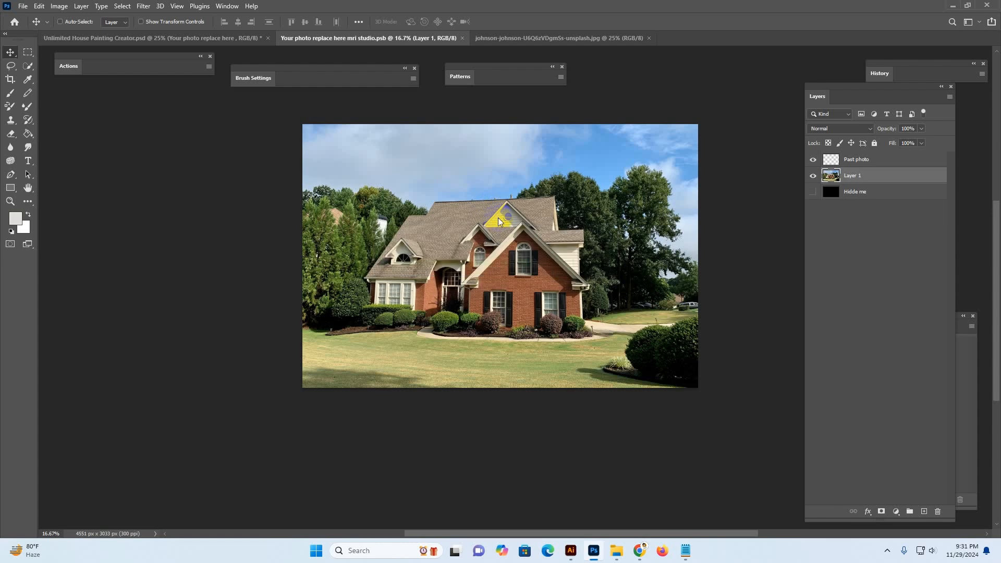
# Return to the template document and review the painting made from the new photo and its layers
pyautogui.click(165, 42)
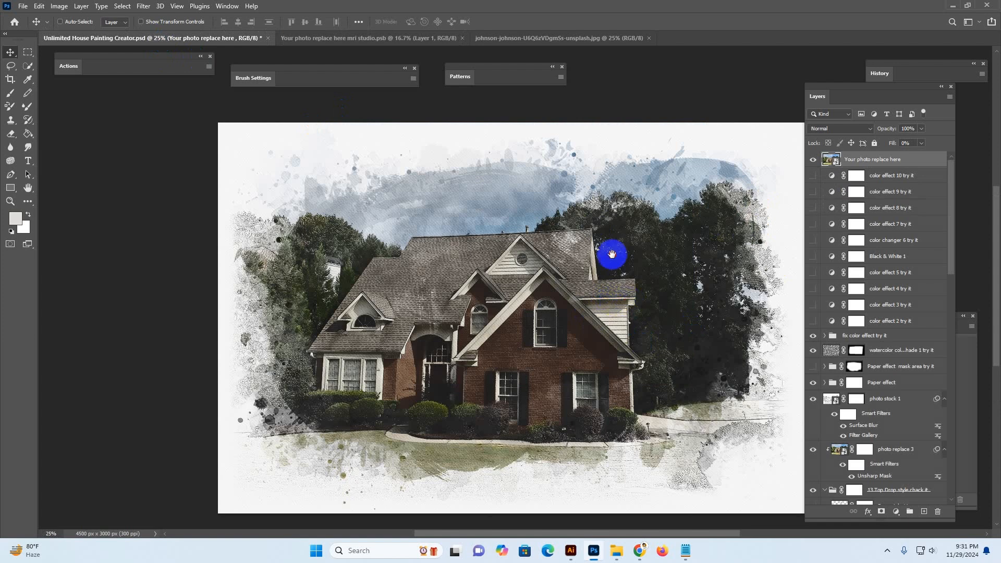
pyautogui.scroll(-2, 620, 250)
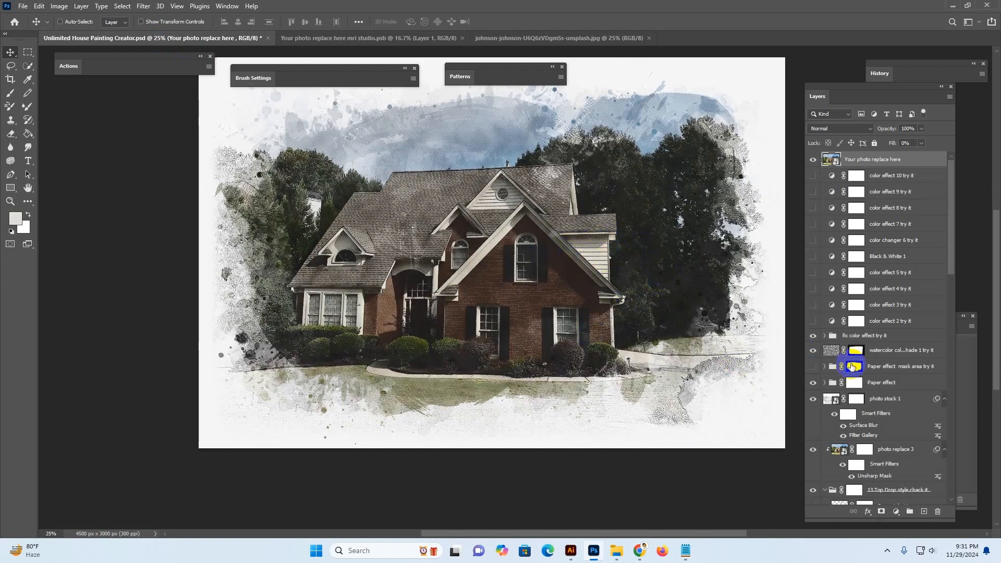
pyautogui.scroll(2, 678, 303)
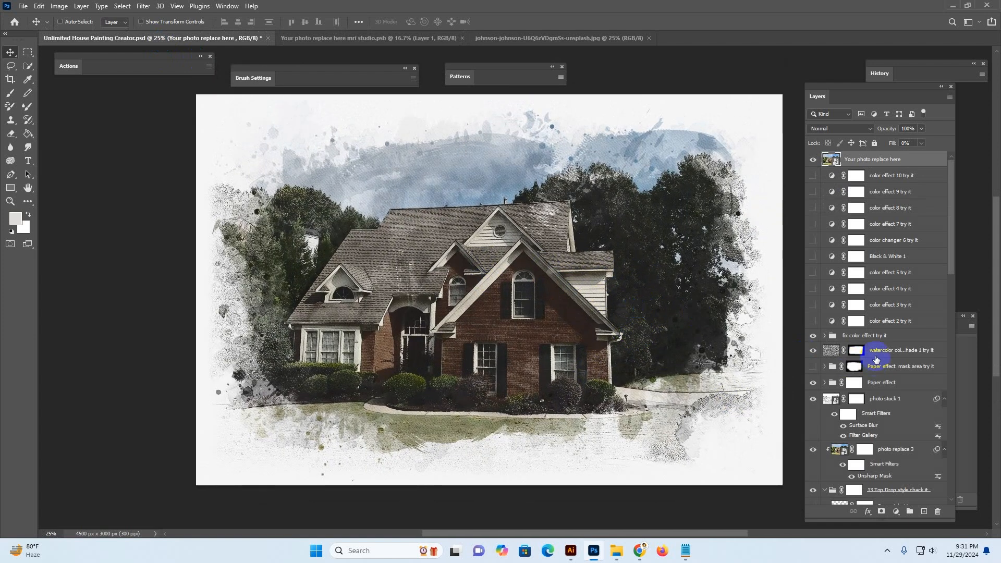
pyautogui.scroll(-5, 881, 364)
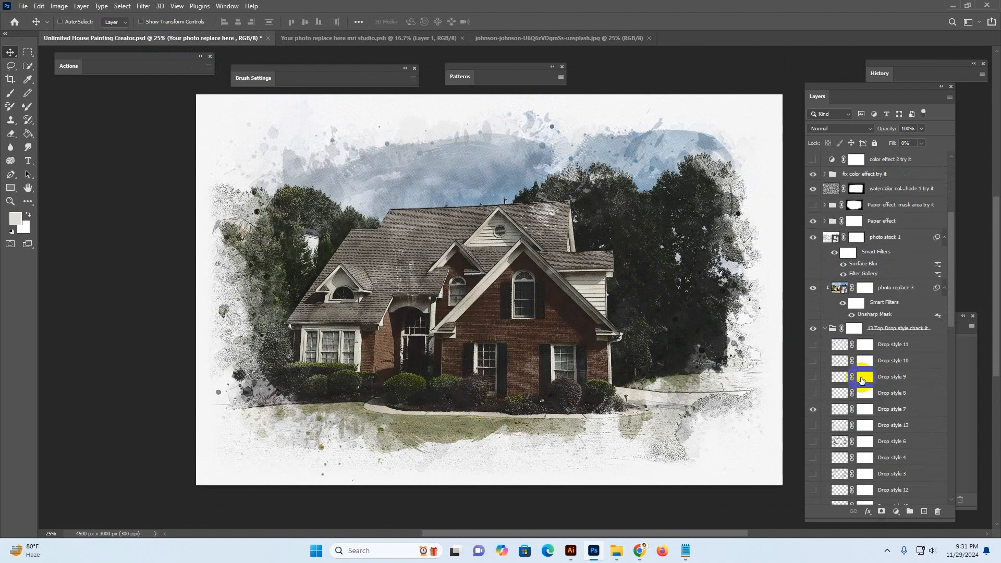
# Preview the drop style layer variations, leaving Drop style 11 visible over the painting
pyautogui.click(813, 361)
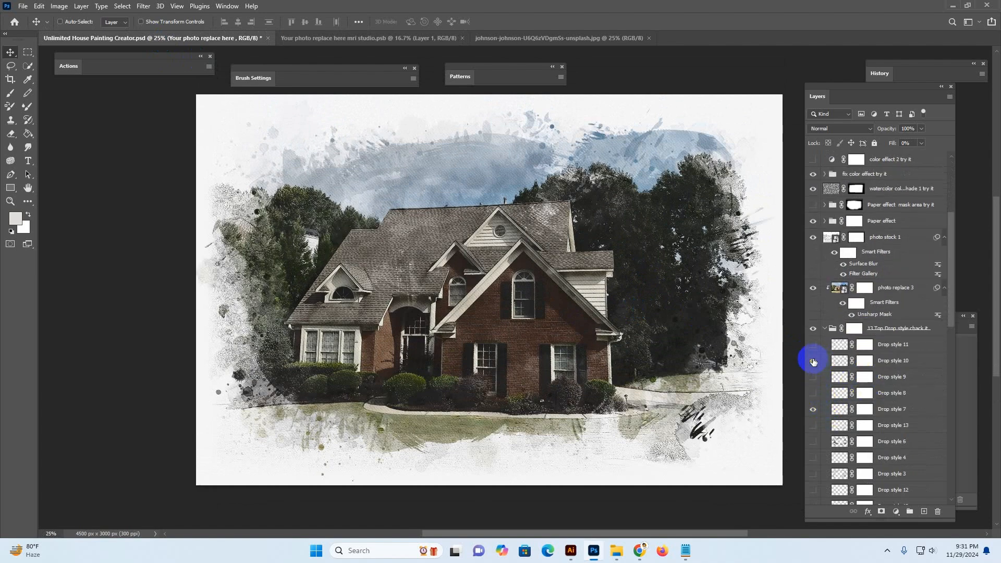
pyautogui.click(814, 361)
pyautogui.click(811, 345)
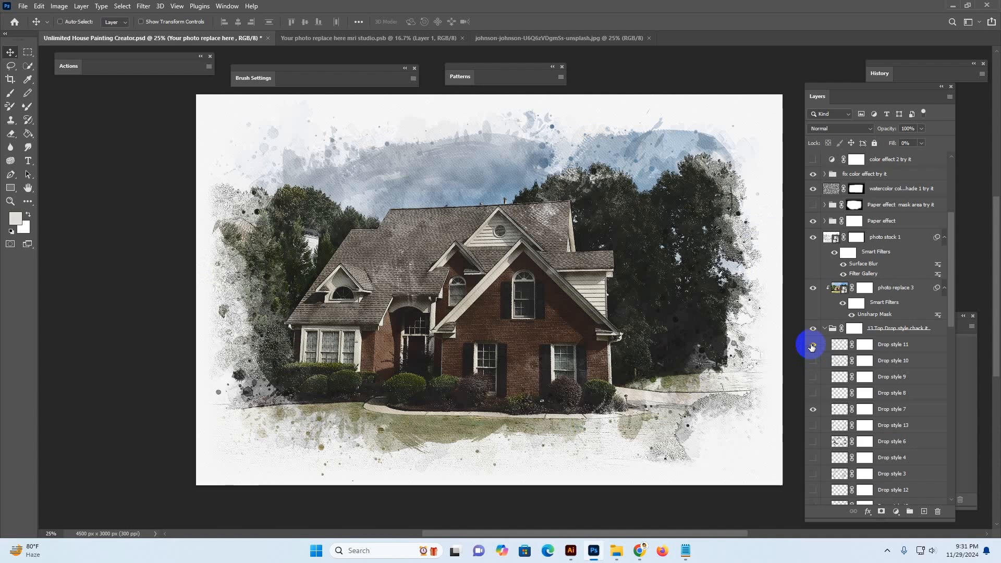
pyautogui.click(811, 345)
pyautogui.click(811, 346)
# Preview Main brush art 7, 8 and 9 variations, leaving Main brush art 4 visible
pyautogui.scroll(-3, 861, 411)
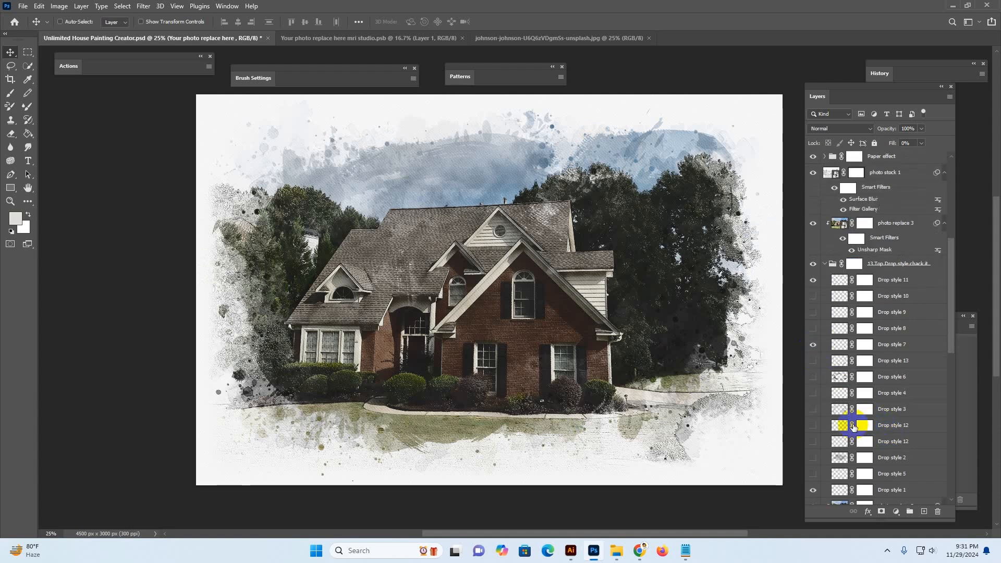
pyautogui.scroll(-7, 828, 438)
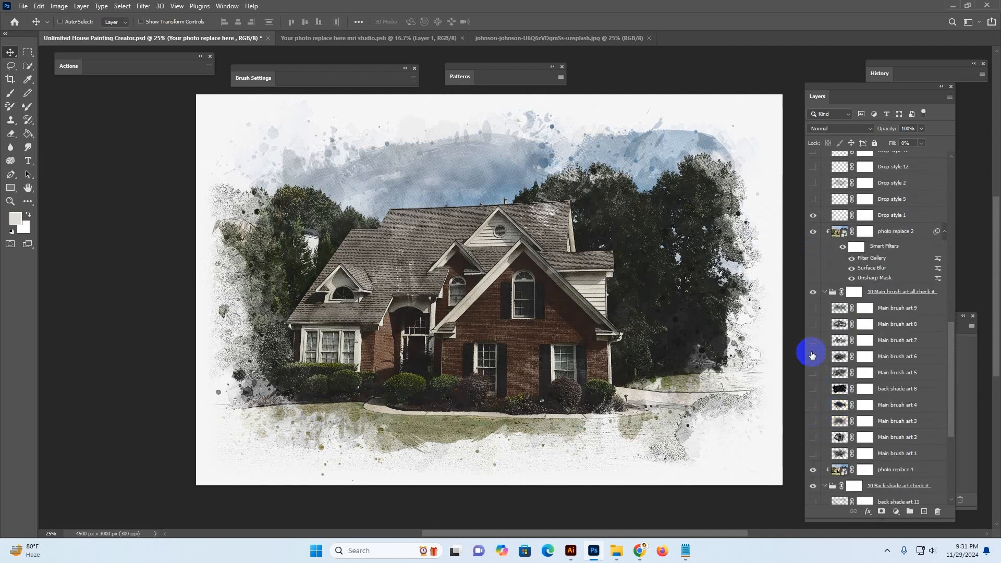
pyautogui.click(814, 342)
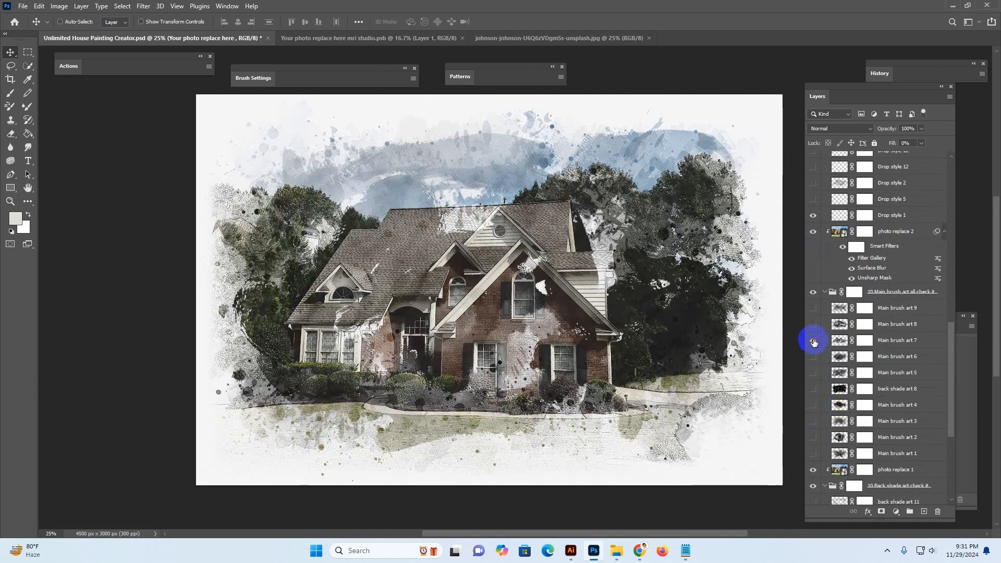
pyautogui.click(814, 341)
pyautogui.click(814, 324)
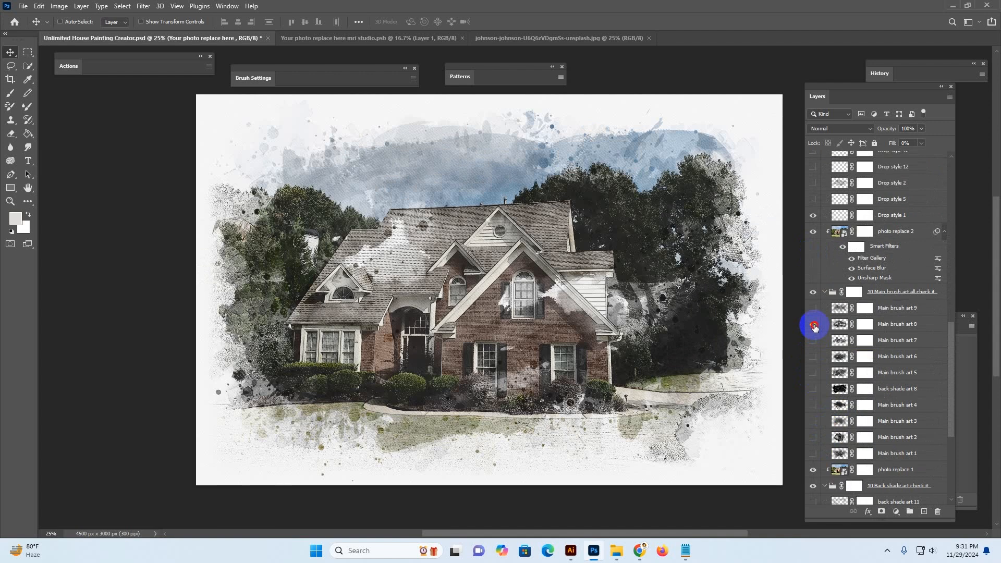
pyautogui.click(814, 324)
pyautogui.click(811, 308)
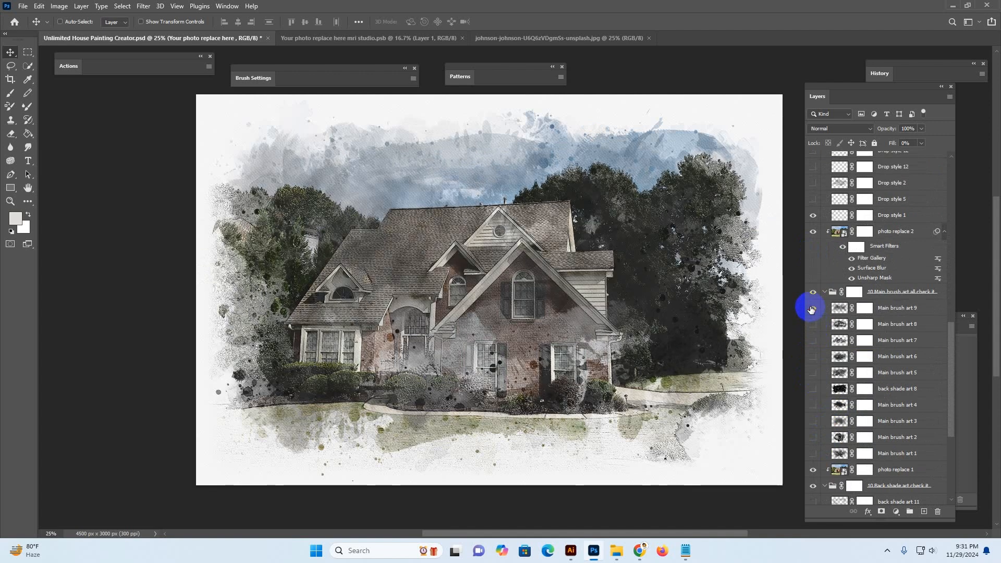
pyautogui.click(811, 309)
pyautogui.click(814, 413)
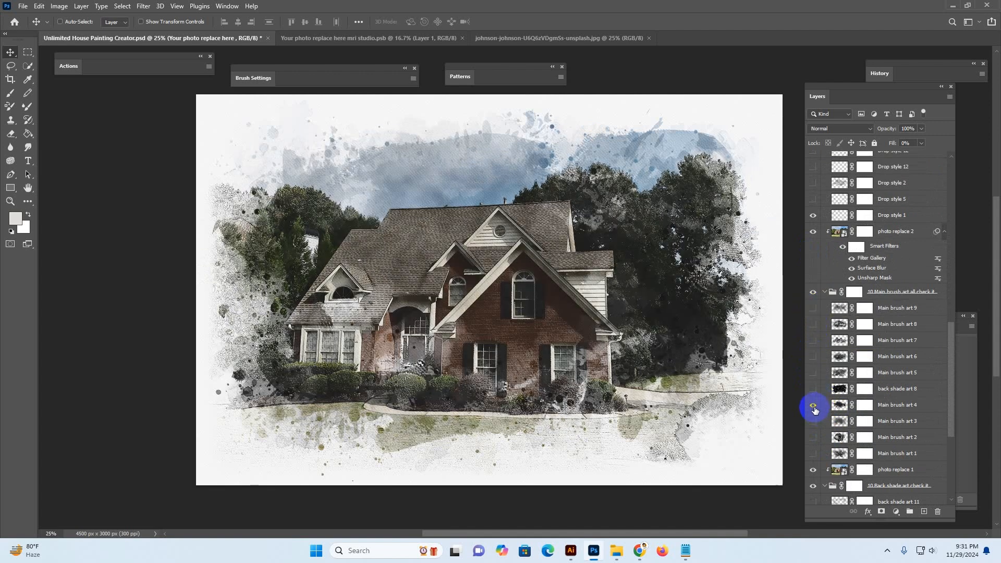
# Close the johnson-johnson unsplash photo and delete the old photo layer in the smart object document
pyautogui.click(532, 38)
pyautogui.click(649, 38)
pyautogui.click(390, 41)
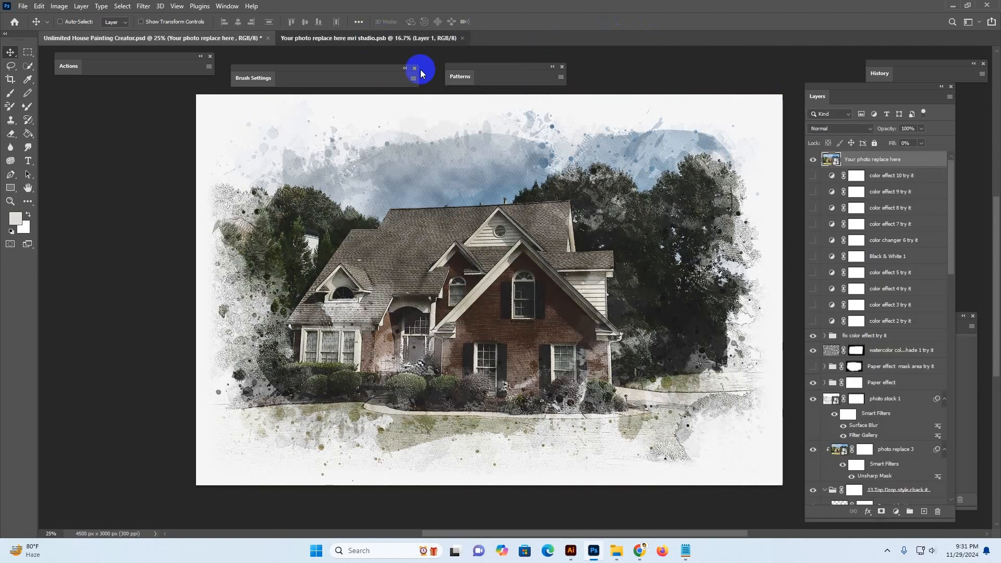
pyautogui.press('Delete')
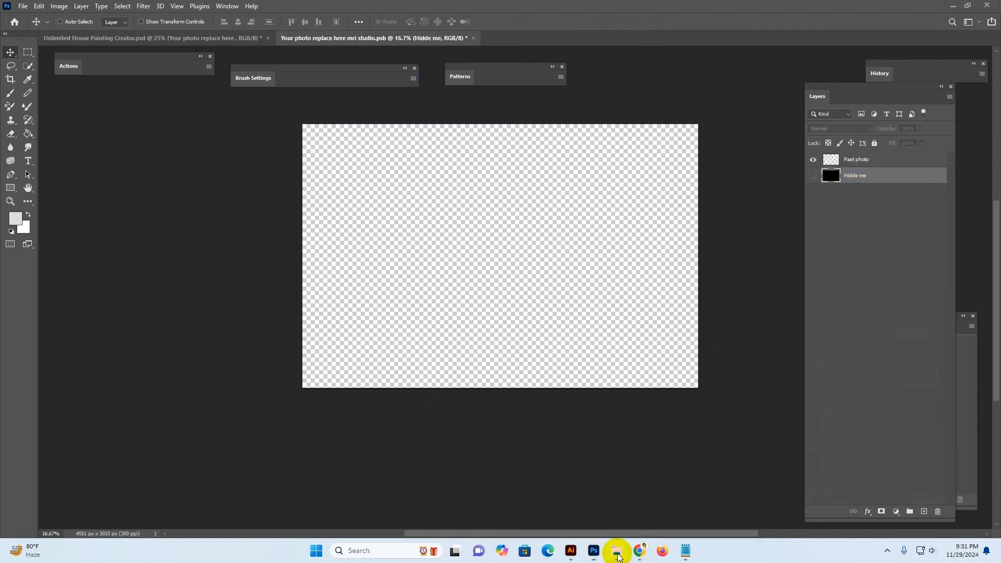
# Open the i-do-nothing-but-love house photo from the file explorer into Photoshop
pyautogui.moveTo(618, 553)
pyautogui.click(661, 498)
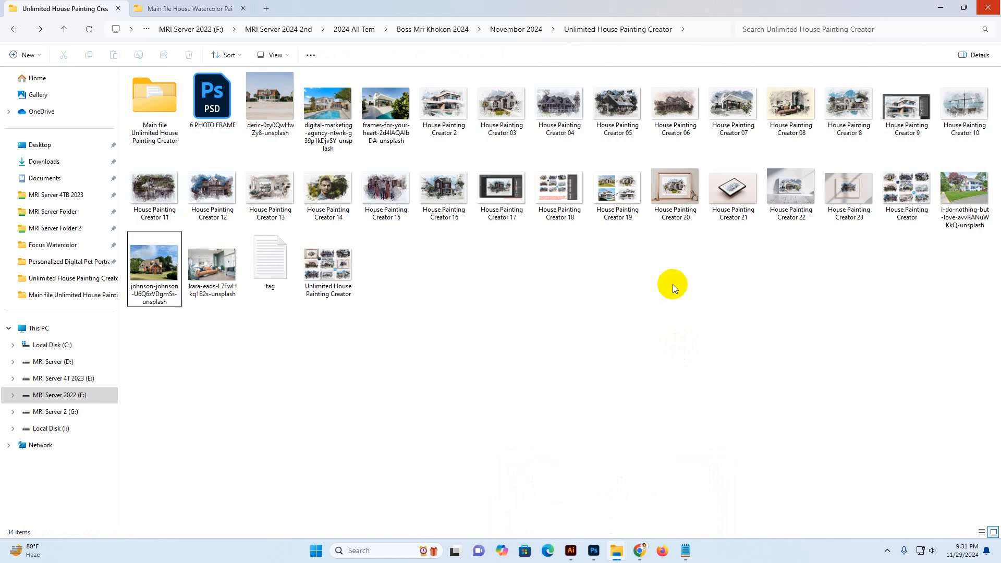
pyautogui.moveTo(961, 193); pyautogui.dragTo(749, 4)
pyautogui.click(744, 171)
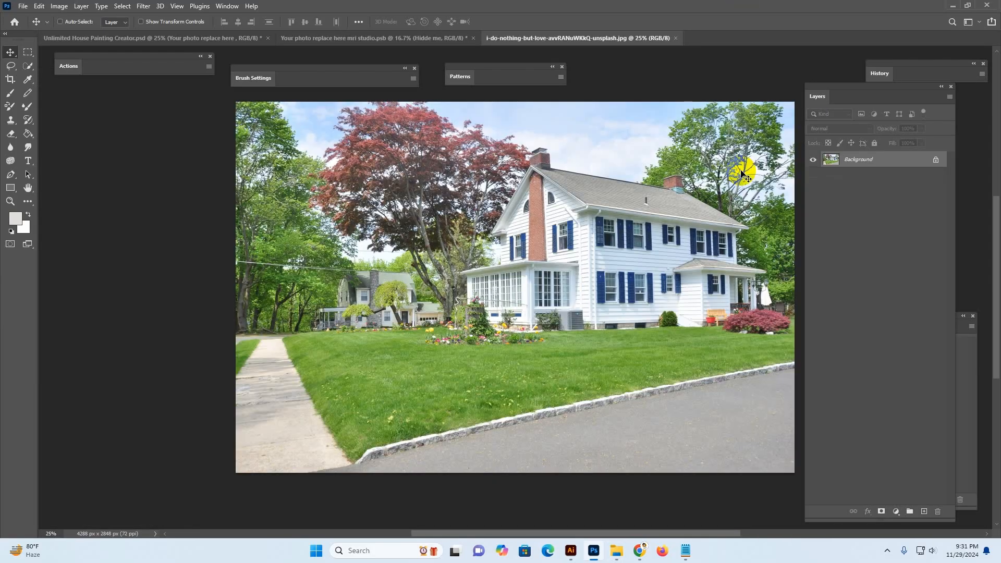
# Copy the whole new house photo and paste it into the smart object document
pyautogui.hotkey('ctrl', 'a')
pyautogui.click(352, 37)
pyautogui.hotkey('ctrl', 'v')
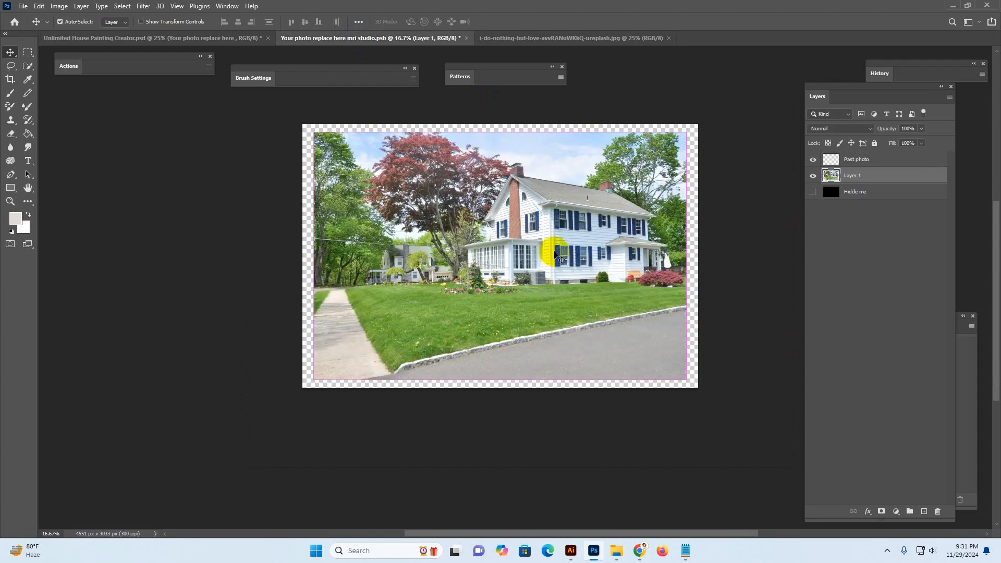
# Free-transform the pasted photo, enlarging it to fill the canvas
pyautogui.hotkey('ctrl', 't')
pyautogui.moveTo(689, 254); pyautogui.dragTo(736, 253)
pyautogui.moveTo(671, 239); pyautogui.dragTo(636, 238)
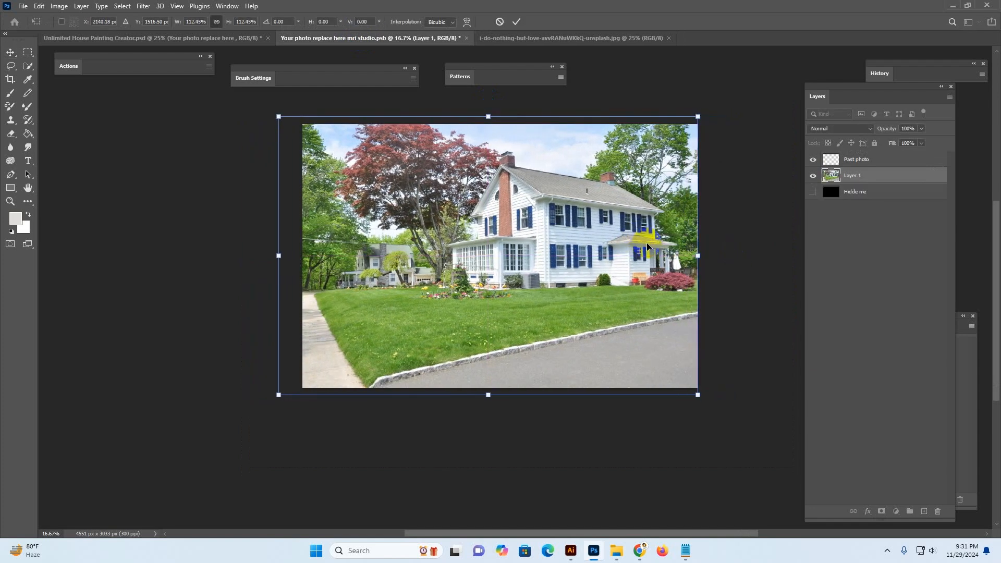
pyautogui.press('Return')
# Save the smart object document
pyautogui.hotkey('ctrl', 's')
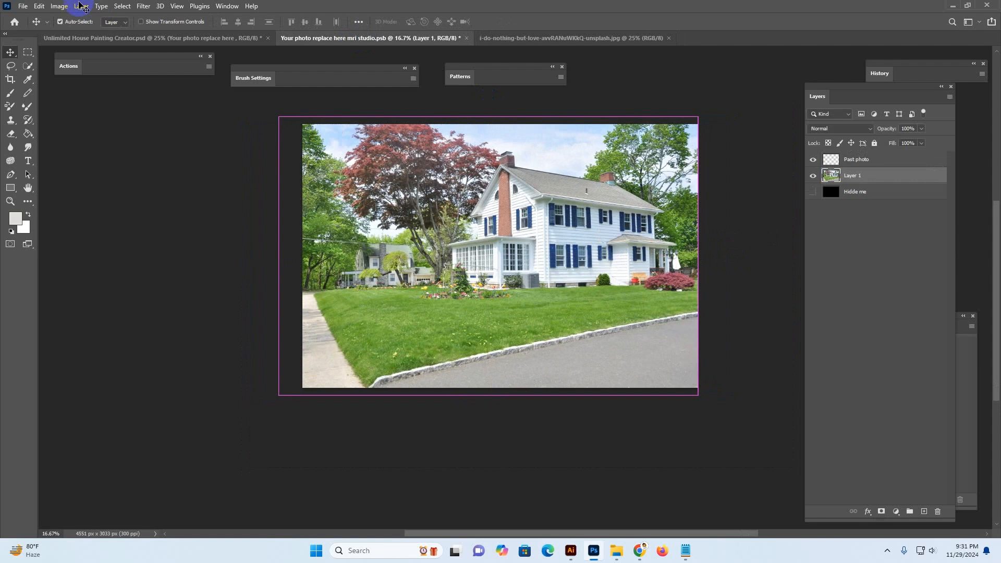
pyautogui.click(40, 9)
pyautogui.moveTo(23, 5)
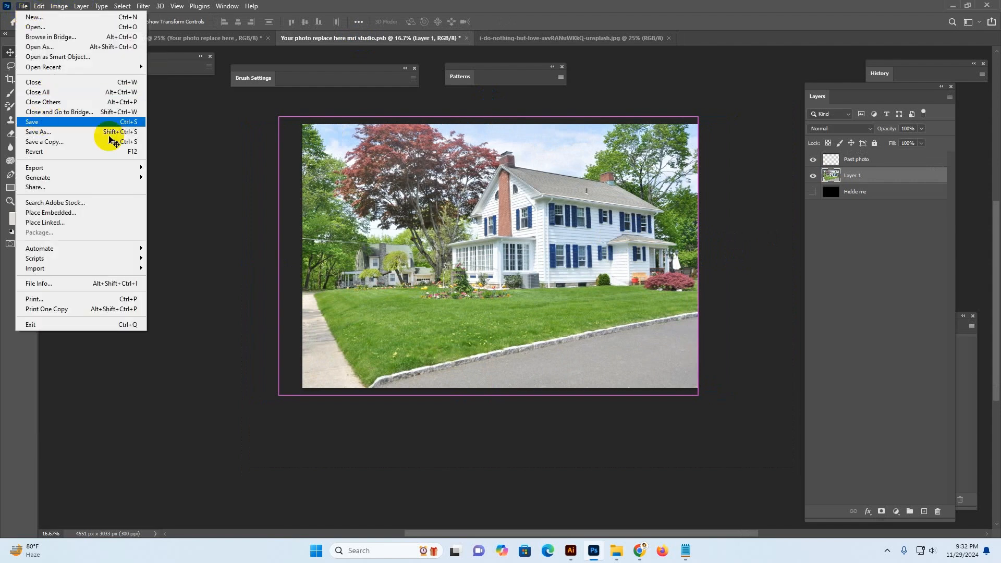
pyautogui.click(123, 122)
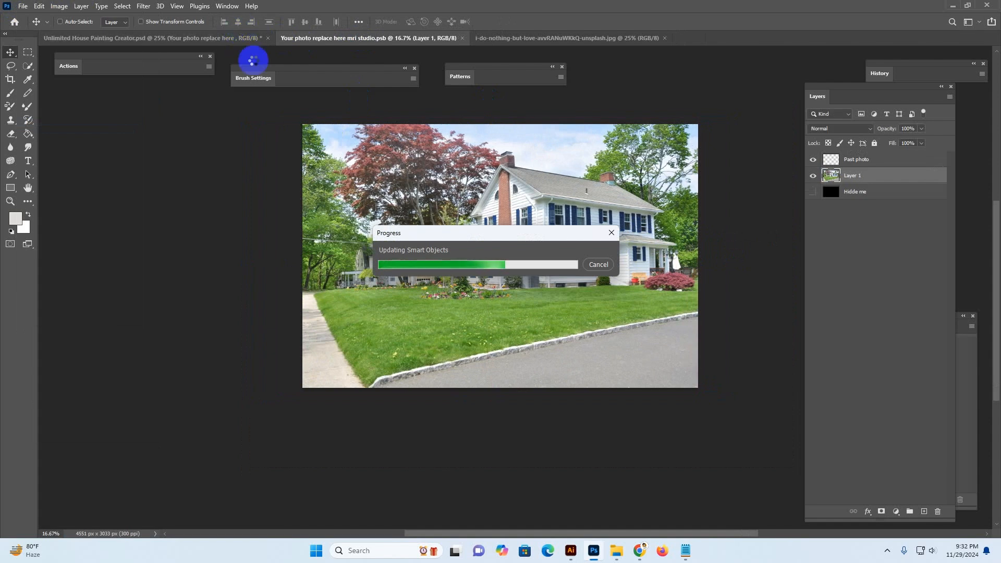
# Return to the template document and toggle the fx color effect group off and back on
pyautogui.click(220, 41)
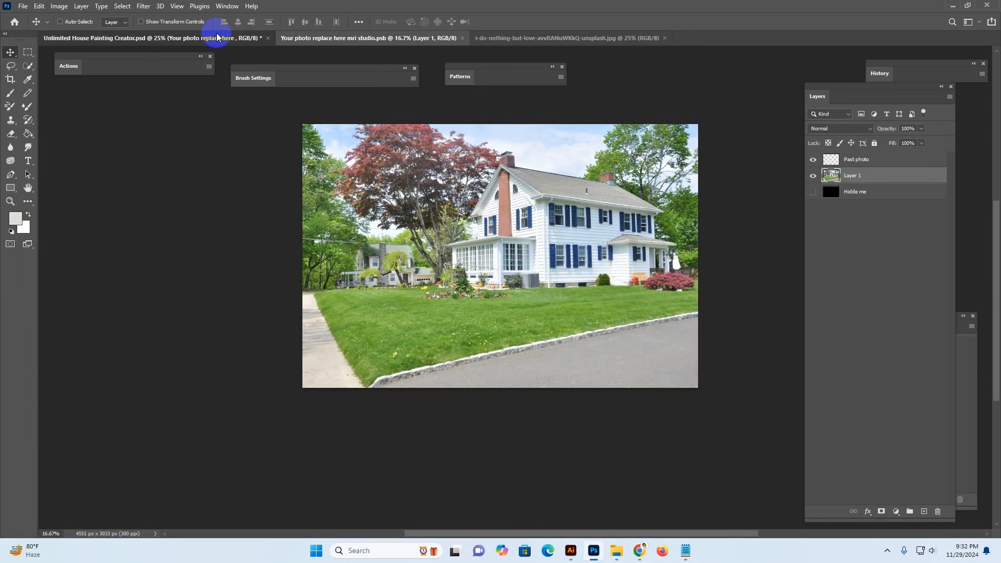
pyautogui.moveTo(550, 205); pyautogui.dragTo(541, 215)
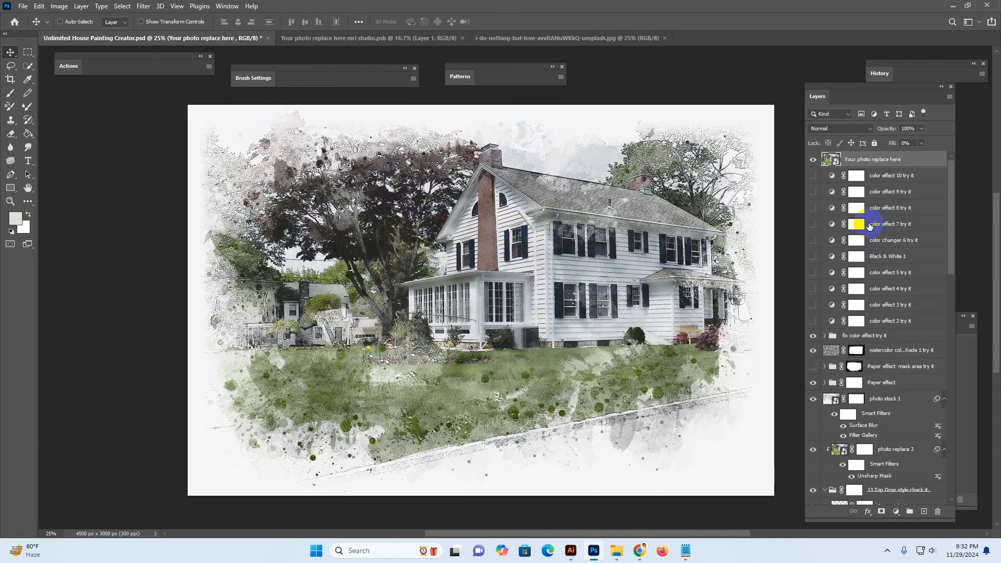
pyautogui.click(884, 336)
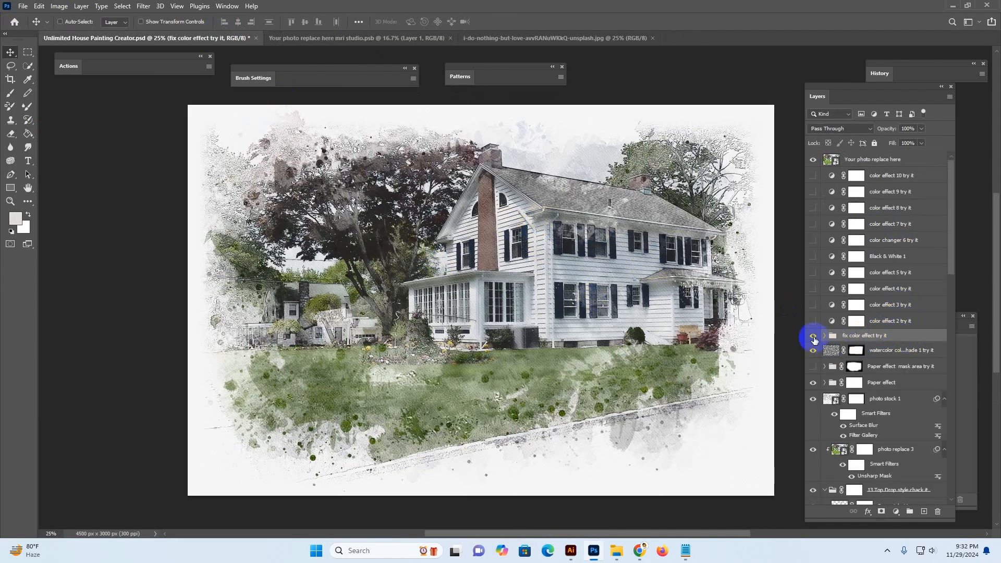
pyautogui.click(813, 337)
pyautogui.click(865, 338)
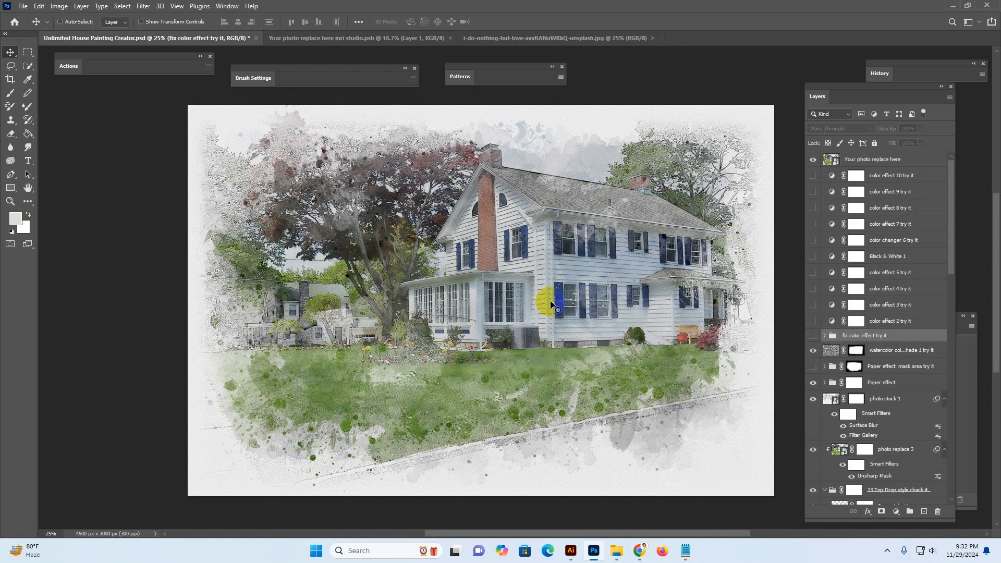
pyautogui.click(813, 336)
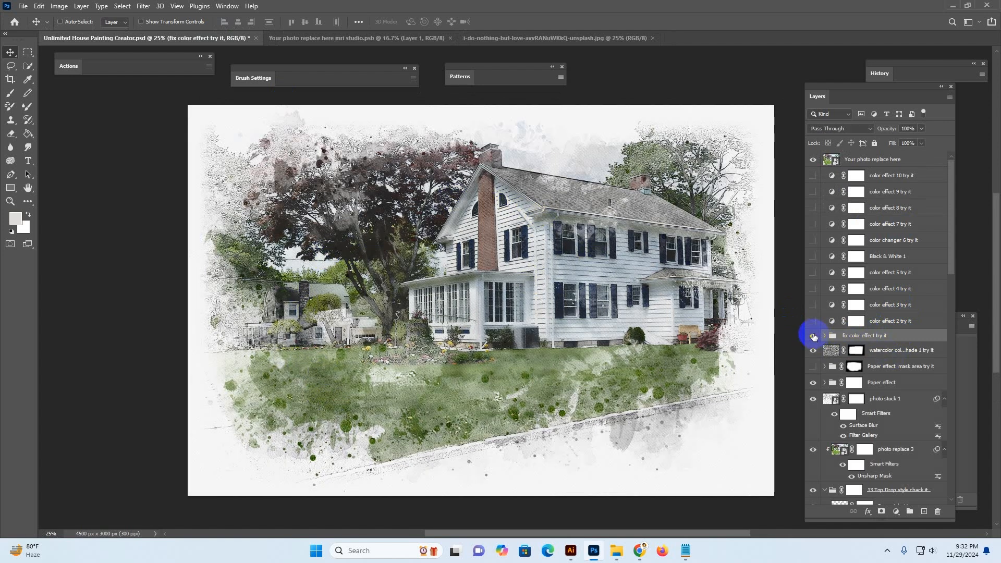
# Preview the color effect 10, 9, 8 and 7 layers by toggling their visibility
pyautogui.click(813, 176)
pyautogui.click(814, 176)
pyautogui.click(814, 192)
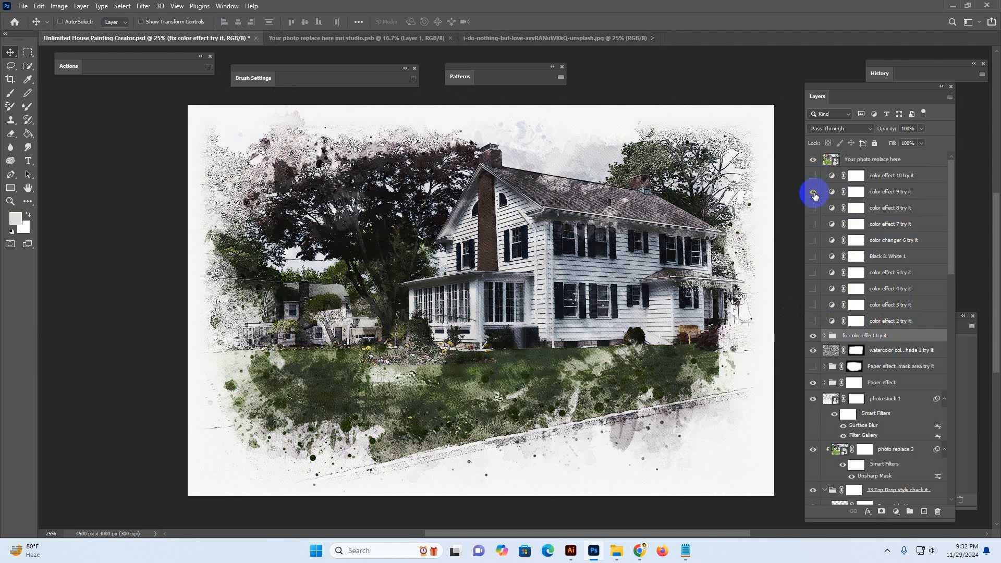
pyautogui.click(814, 208)
pyautogui.click(812, 211)
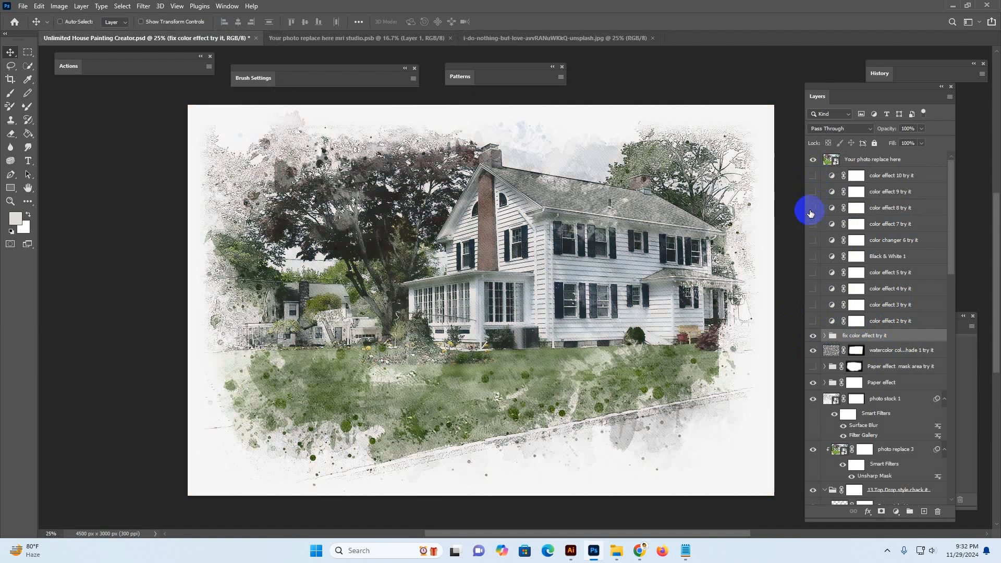
pyautogui.click(811, 211)
pyautogui.click(813, 215)
pyautogui.click(812, 224)
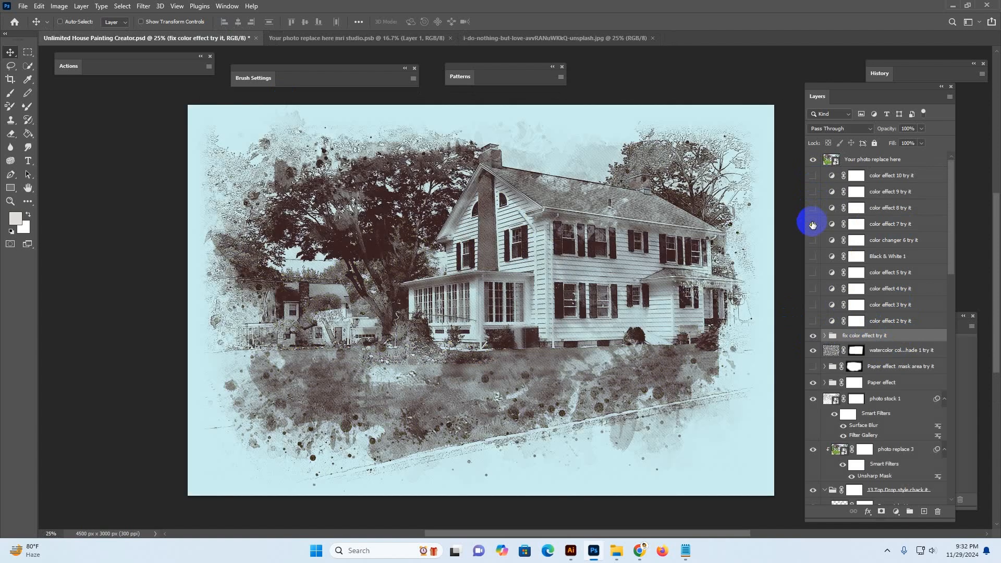
# Turn on the color changer 6 layer and set its Hue to 105 in its properties
pyautogui.click(814, 245)
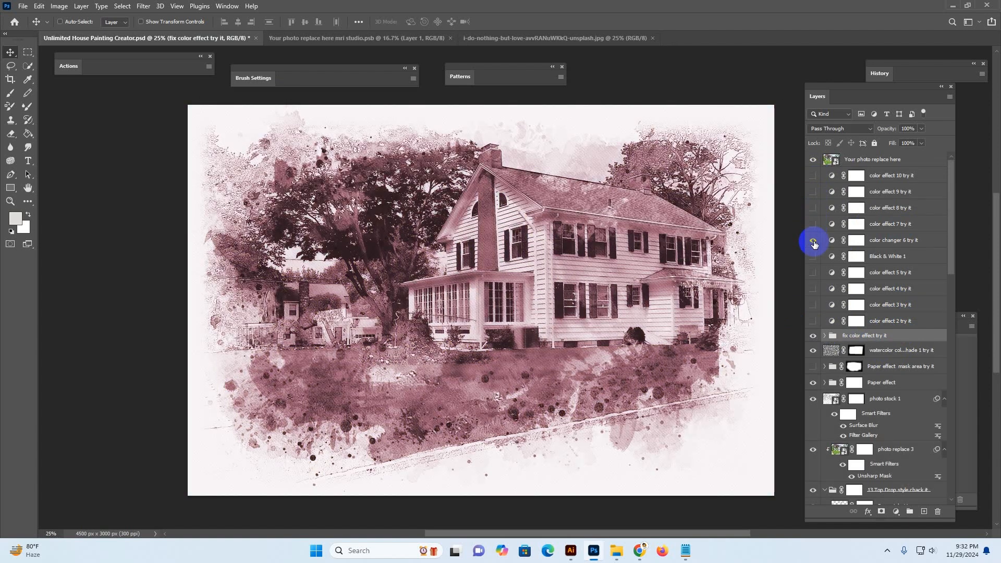
pyautogui.click(813, 242)
pyautogui.click(814, 258)
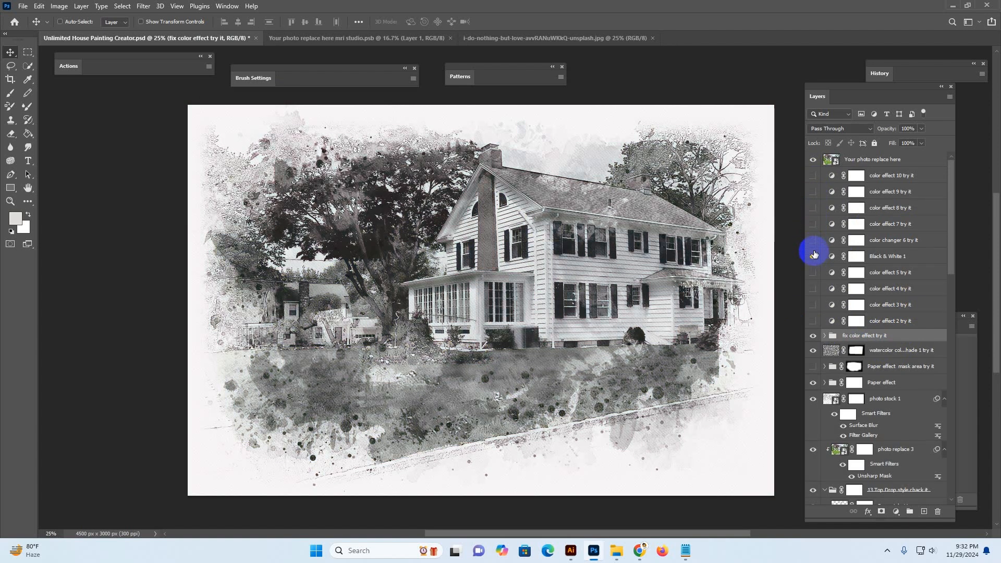
pyautogui.click(813, 255)
pyautogui.click(814, 240)
pyautogui.doubleClick(831, 240)
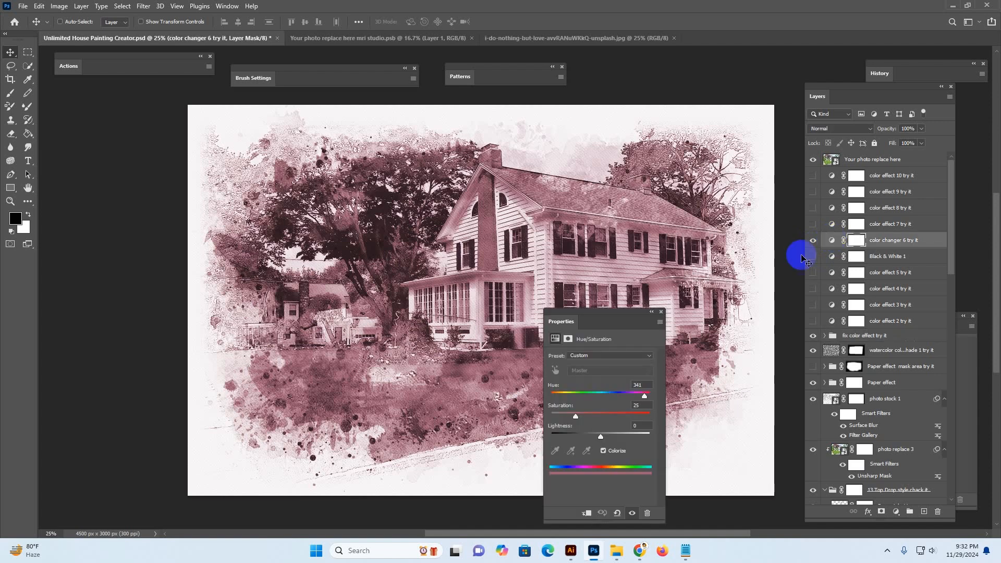
pyautogui.moveTo(639, 392); pyautogui.dragTo(579, 392)
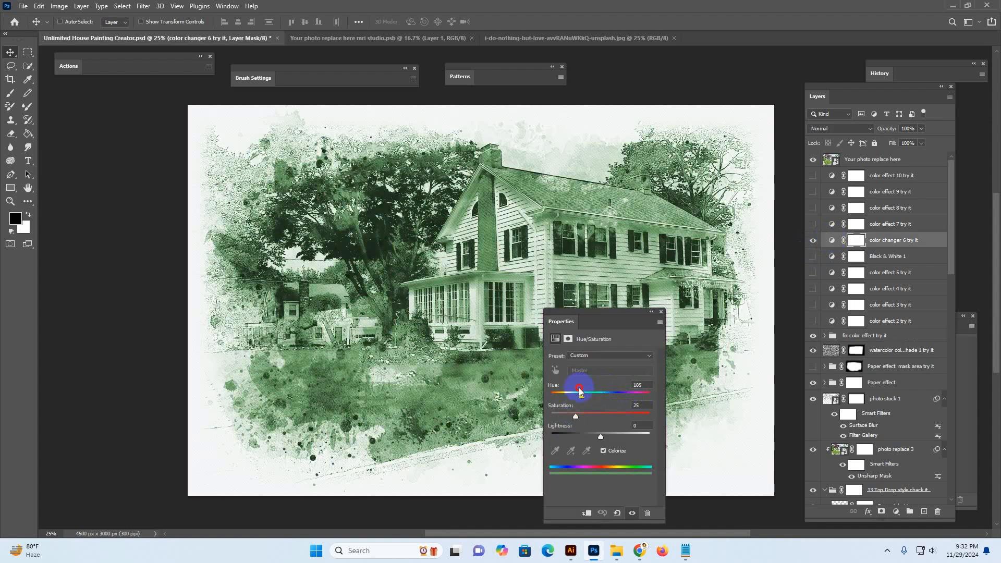
pyautogui.click(663, 312)
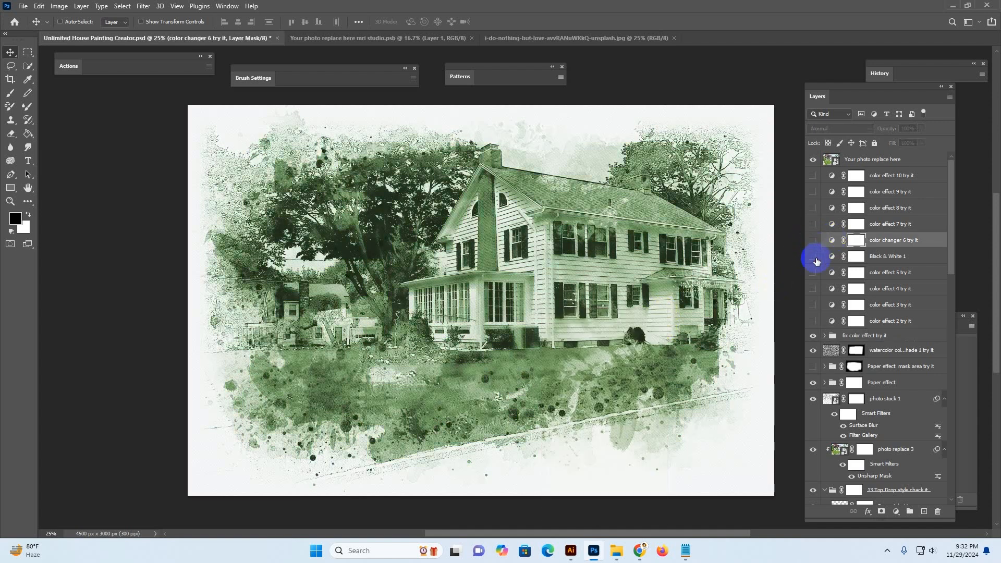
# Hide color changer 6 and preview the Black & White and color effect 5, 4 and 3 layers
pyautogui.click(813, 240)
pyautogui.click(813, 256)
pyautogui.click(813, 257)
pyautogui.click(812, 272)
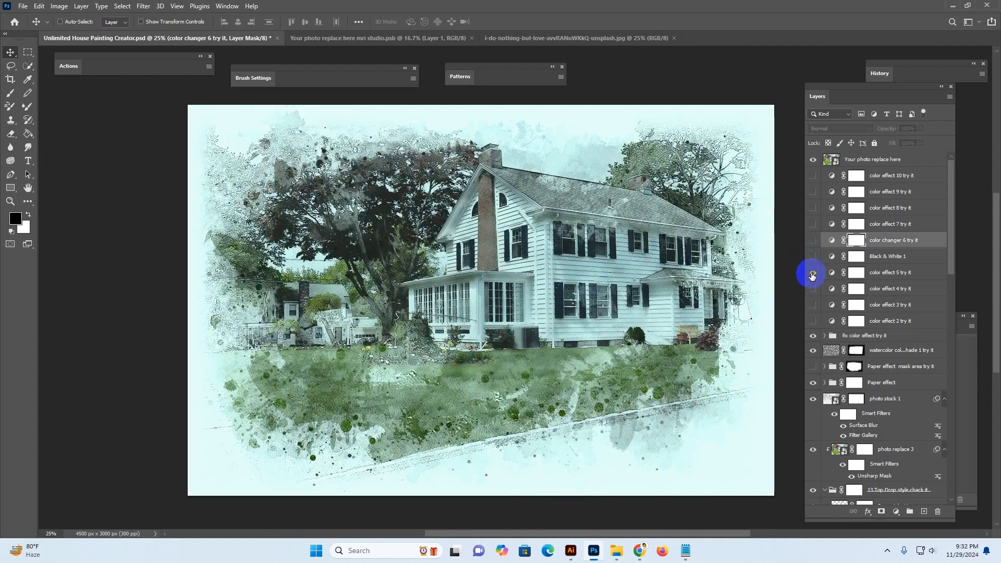
pyautogui.click(813, 273)
pyautogui.click(813, 288)
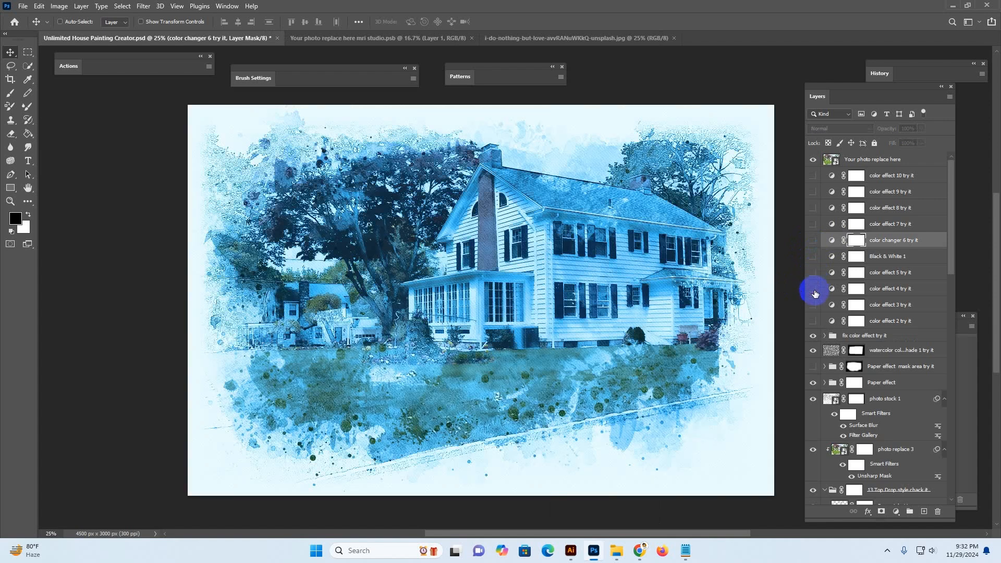
pyautogui.click(813, 288)
pyautogui.click(814, 305)
pyautogui.click(814, 306)
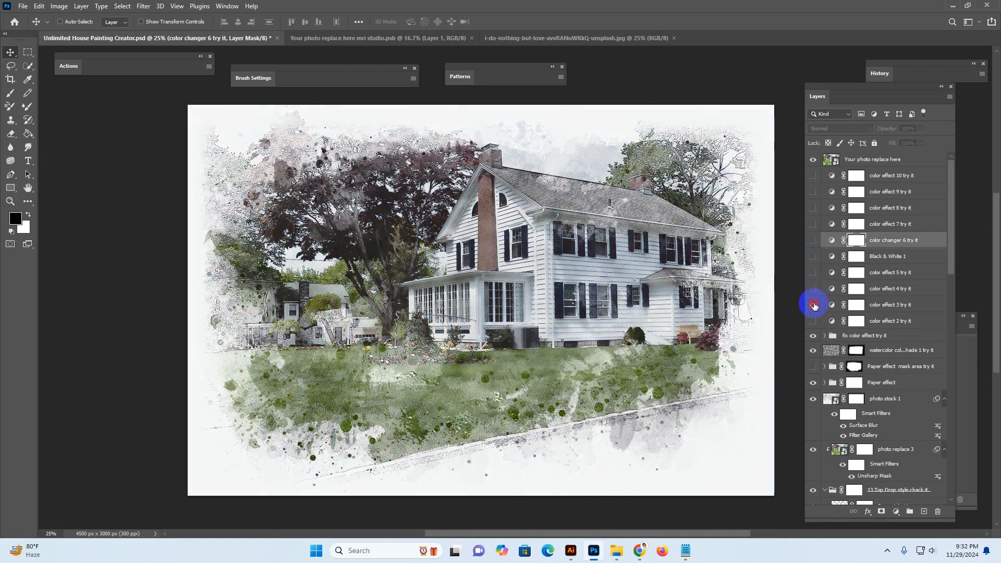
pyautogui.click(814, 305)
pyautogui.scroll(-6, 886, 305)
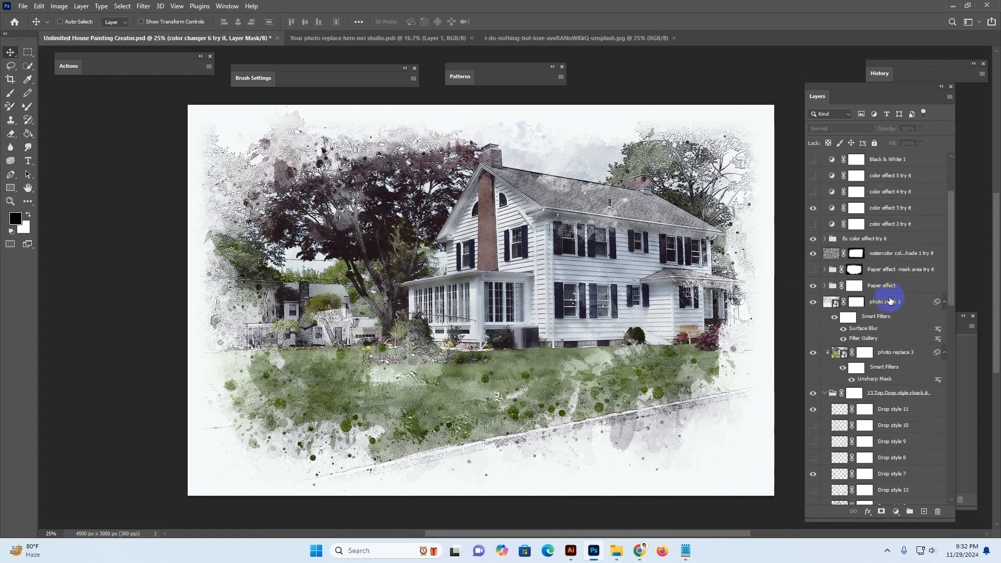
pyautogui.scroll(-1, 860, 316)
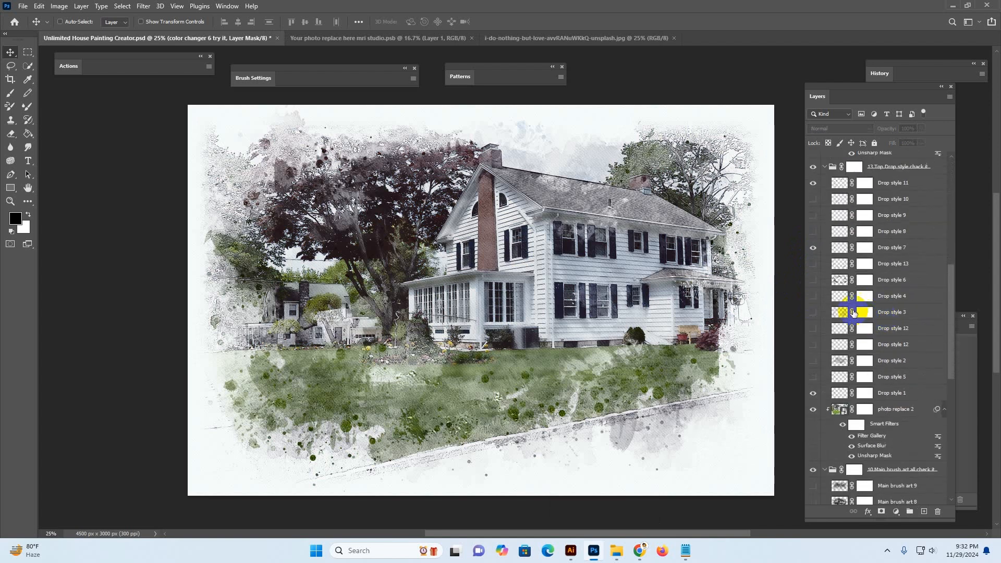
# Select the Drop style 6 layer and turn its visibility on
pyautogui.click(826, 280)
pyautogui.click(812, 281)
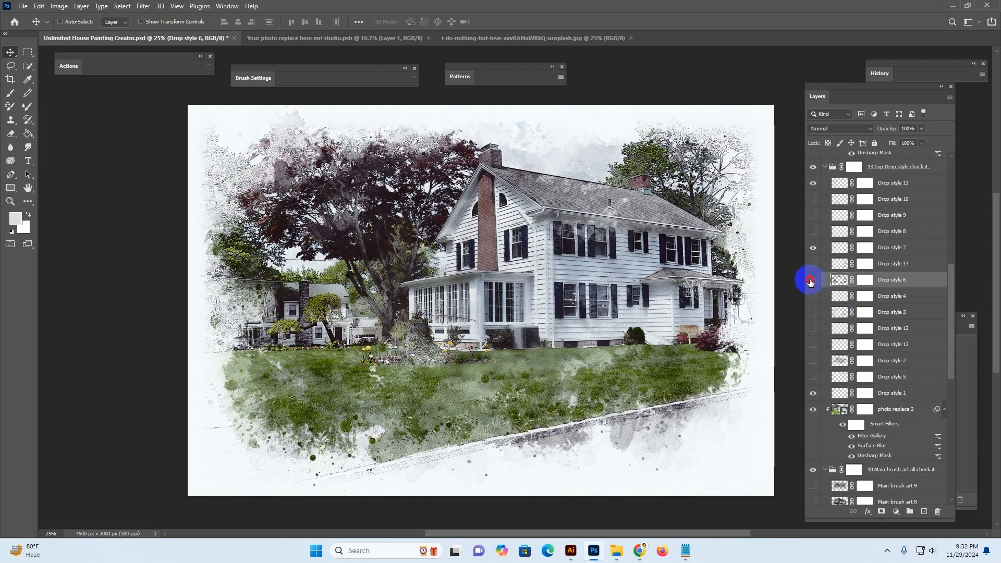
pyautogui.click(809, 282)
pyautogui.click(809, 282)
pyautogui.click(810, 282)
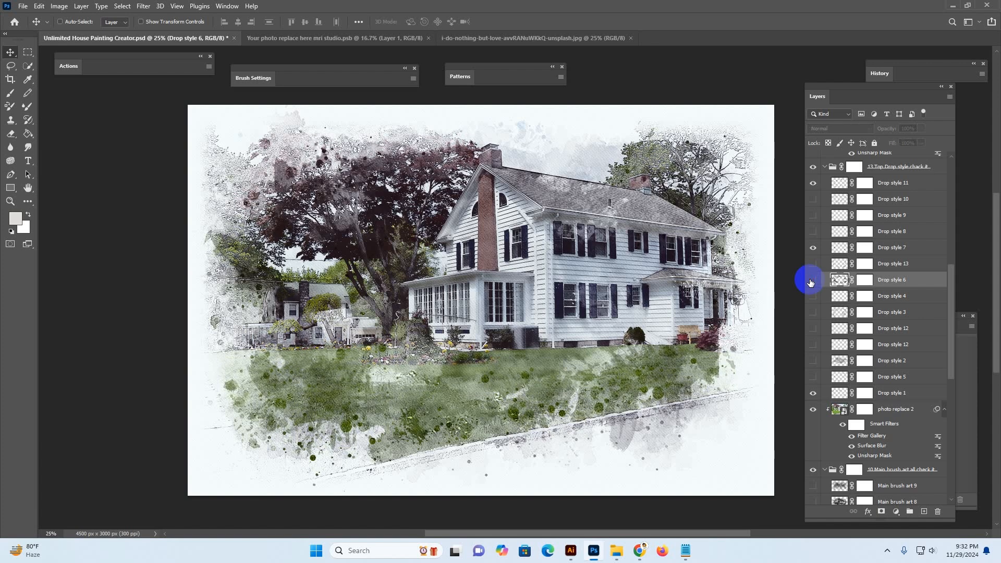
pyautogui.click(810, 281)
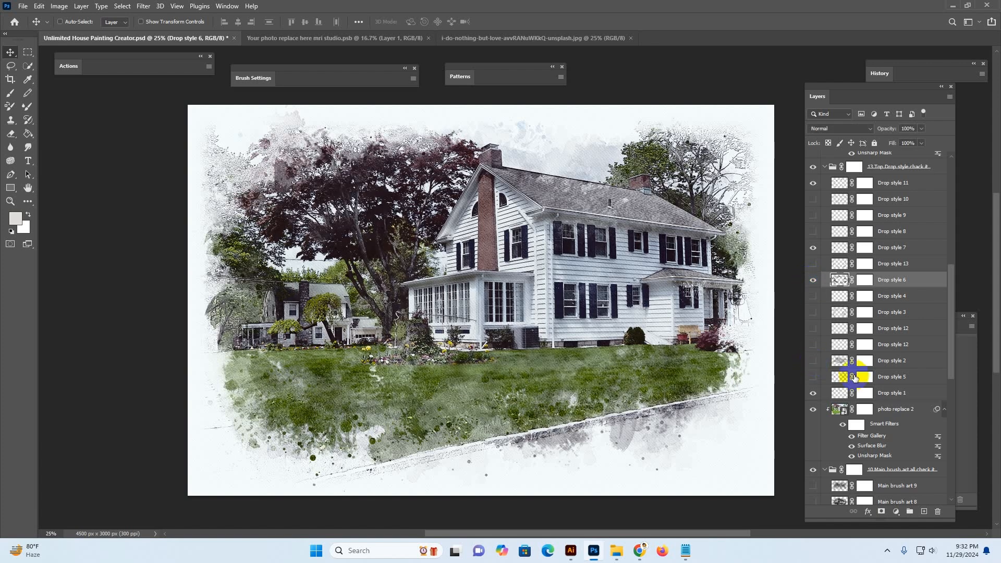
# Preview the back shade art 5 layer by toggling its visibility on and off
pyautogui.scroll(-10, 855, 377)
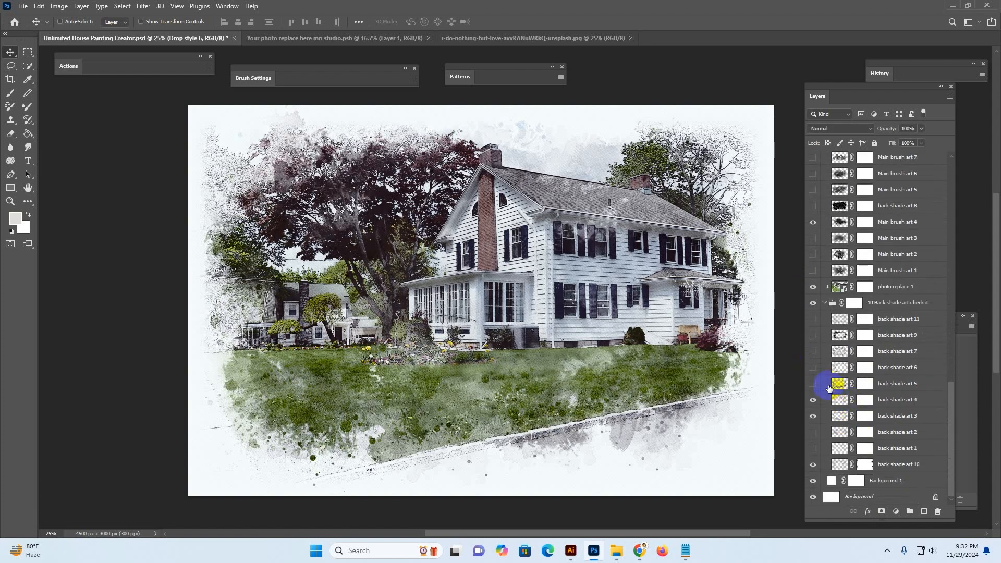
pyautogui.click(823, 385)
pyautogui.click(813, 384)
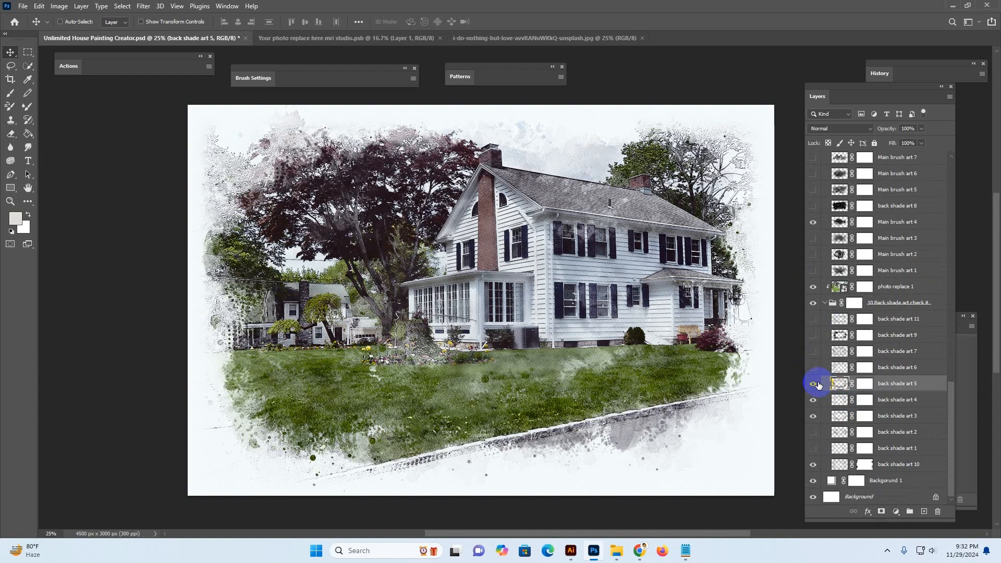
pyautogui.click(817, 384)
# Show the back shade art 6 layer and hide back shade art 5, 4, 3 and 10
pyautogui.click(831, 369)
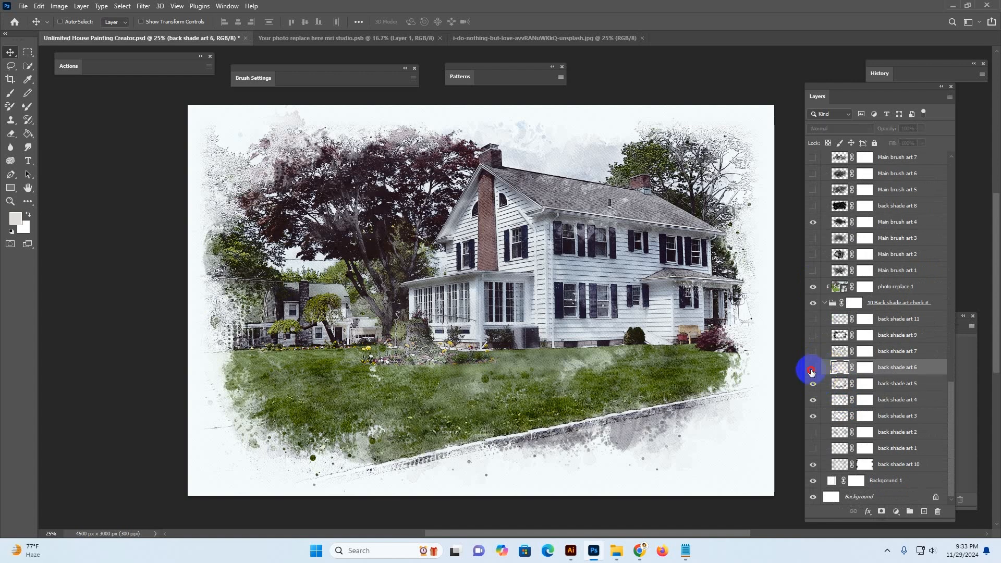
pyautogui.click(811, 372)
pyautogui.click(813, 387)
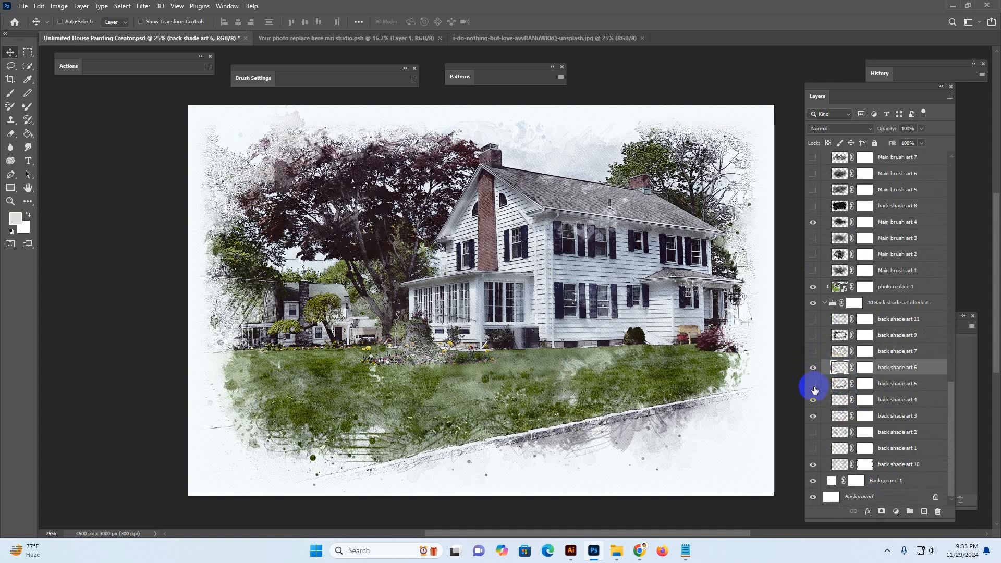
pyautogui.click(814, 403)
pyautogui.click(815, 419)
pyautogui.click(811, 465)
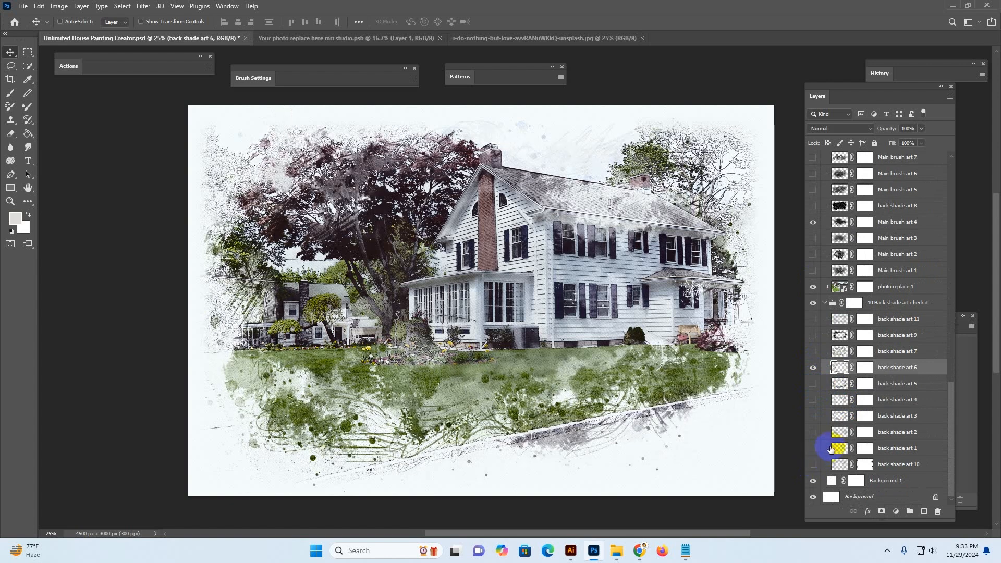
# Show back shade art 7, hide back shade art 6, and preview back shade art 9 and 11
pyautogui.click(812, 351)
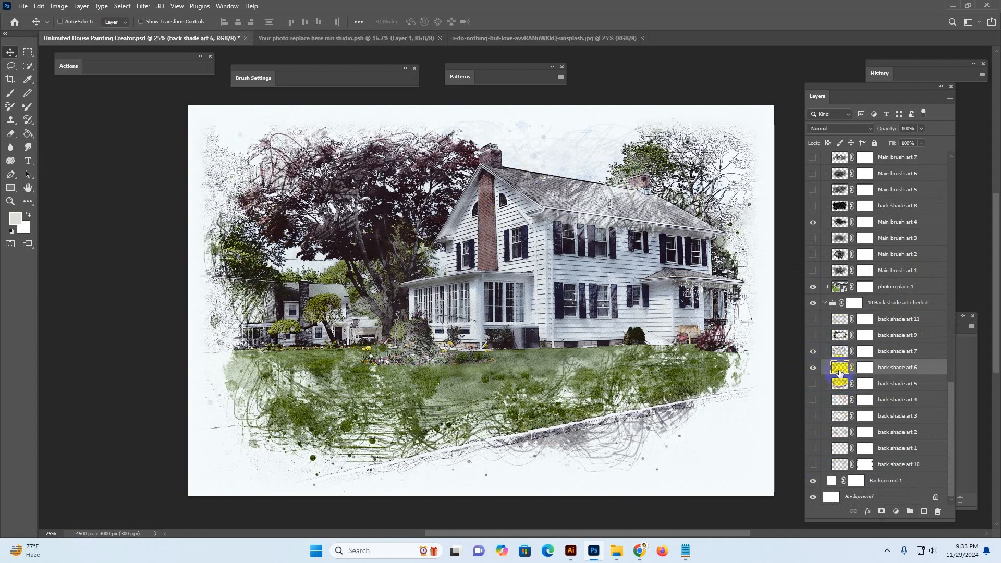
pyautogui.click(812, 367)
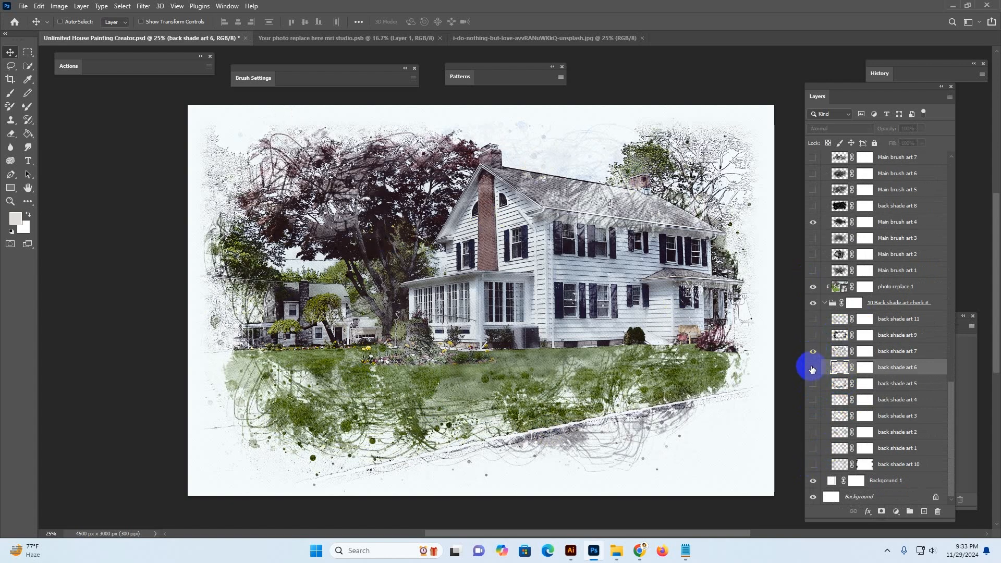
pyautogui.click(835, 335)
pyautogui.click(813, 336)
pyautogui.click(813, 336)
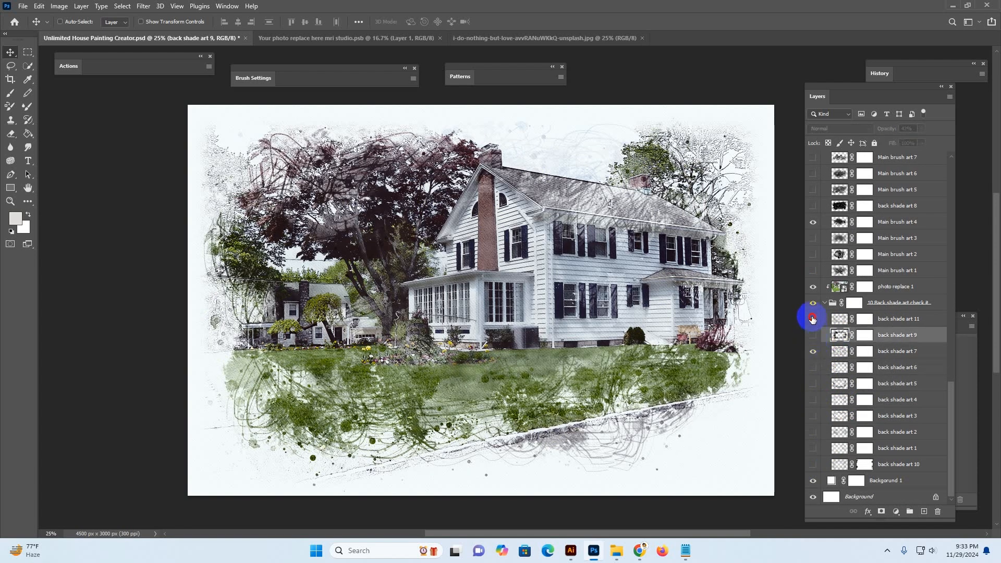
pyautogui.click(813, 318)
pyautogui.click(812, 319)
# Toggle back shade art 4, 3 and 2, then hide back shade art 7
pyautogui.click(814, 401)
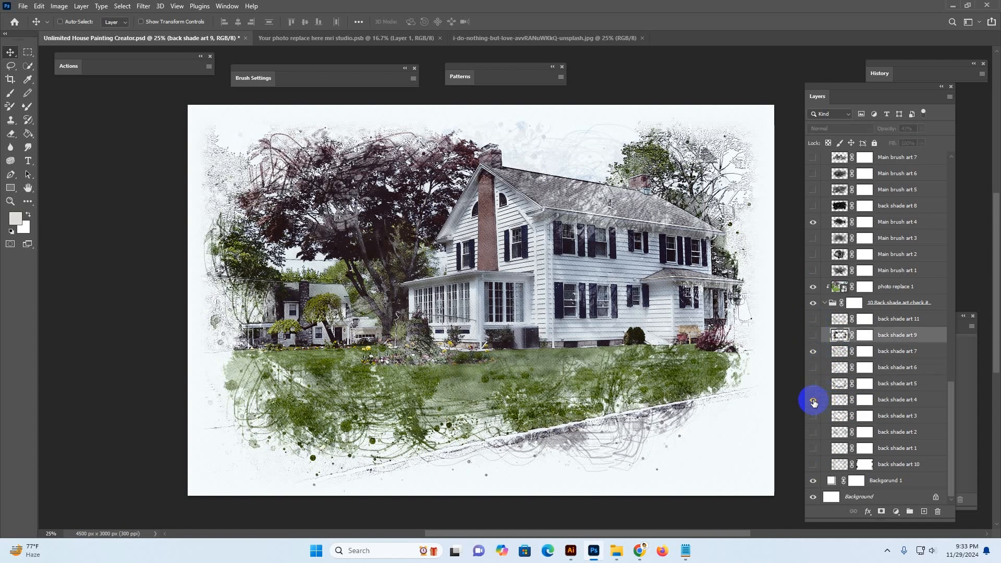
pyautogui.click(815, 402)
pyautogui.click(815, 417)
pyautogui.click(814, 432)
pyautogui.click(809, 414)
pyautogui.click(814, 432)
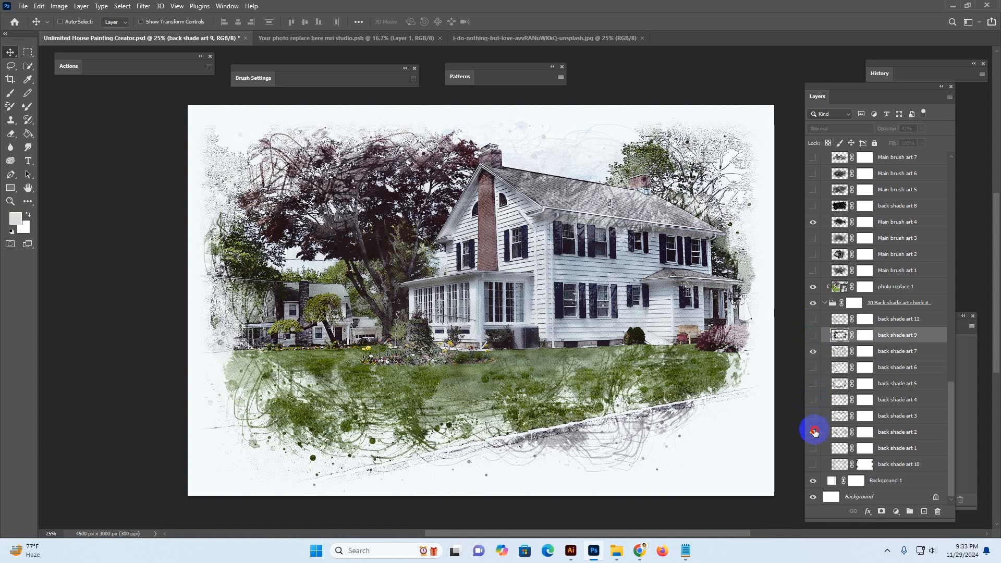
pyautogui.click(814, 352)
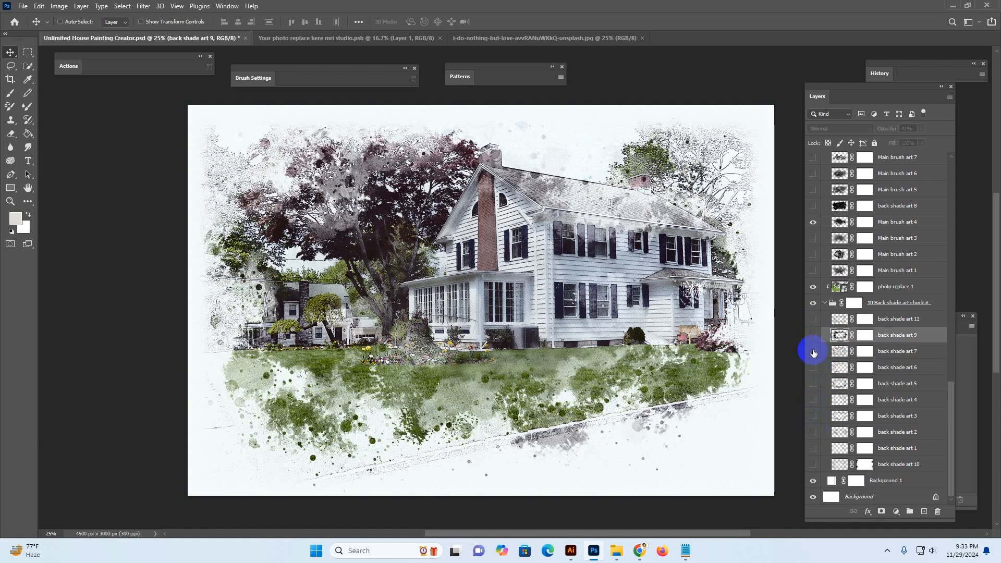
# Preview Main brush art 1 and 2 by toggling their visibility on and off
pyautogui.click(813, 270)
pyautogui.click(813, 271)
pyautogui.click(813, 256)
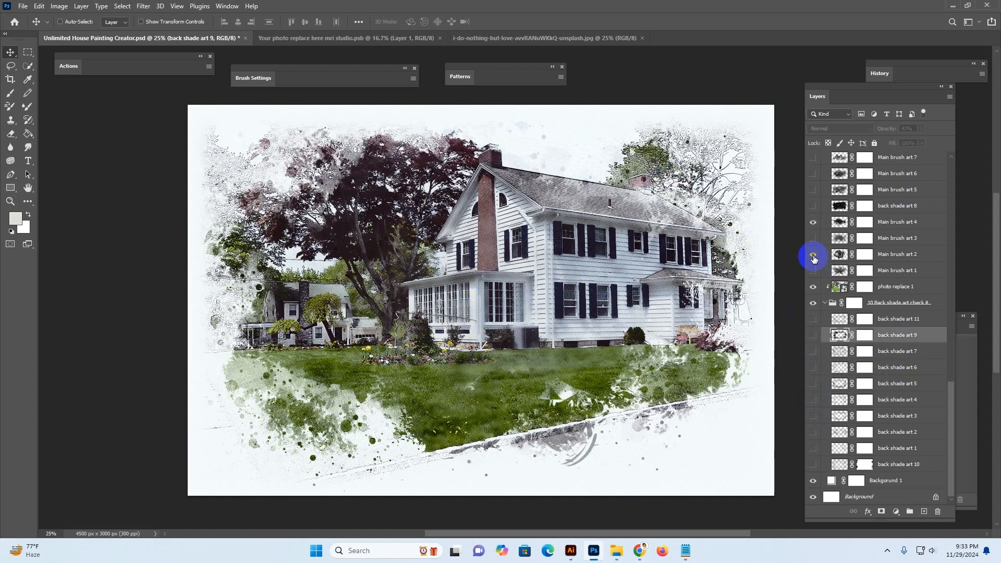
pyautogui.click(814, 256)
pyautogui.click(814, 255)
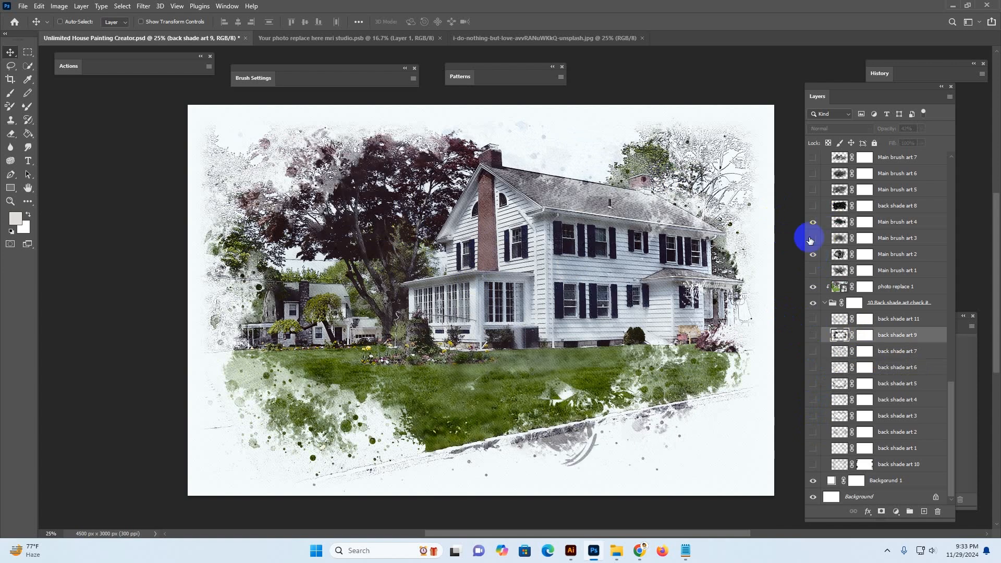
pyautogui.click(813, 255)
# Show Main brush art 5, then scale and reposition it over the house using transform controls and commit
pyautogui.click(814, 190)
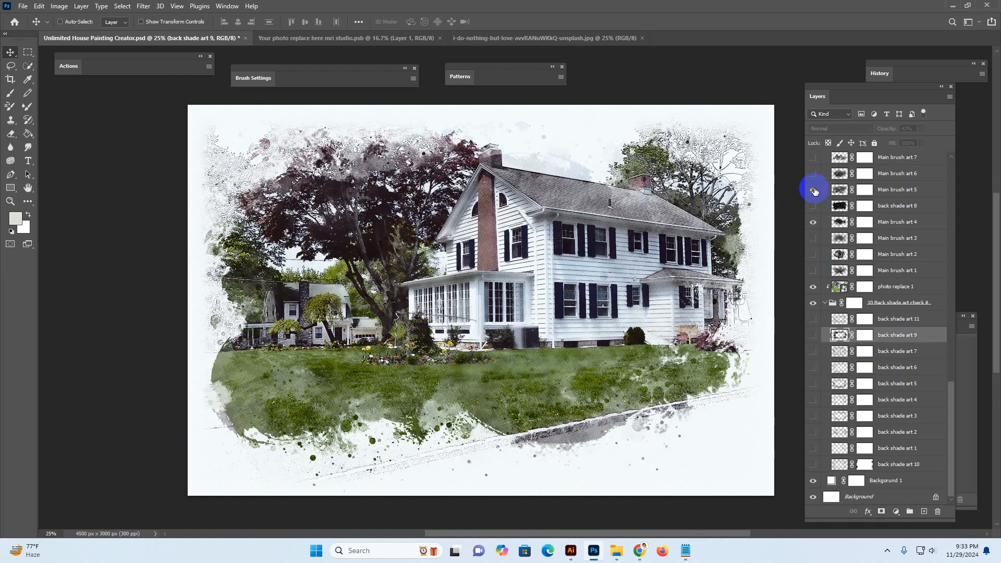
pyautogui.click(912, 190)
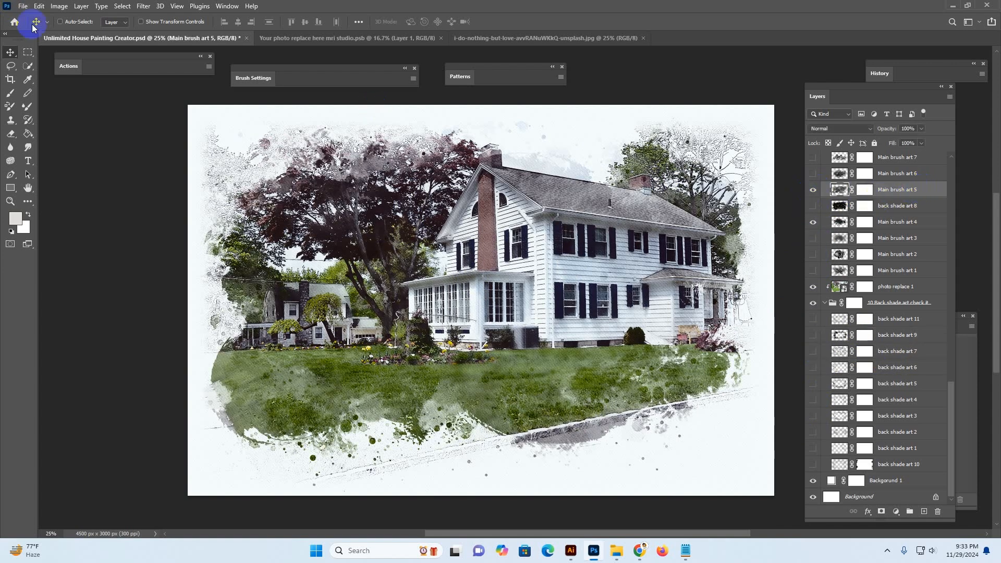
pyautogui.click(141, 21)
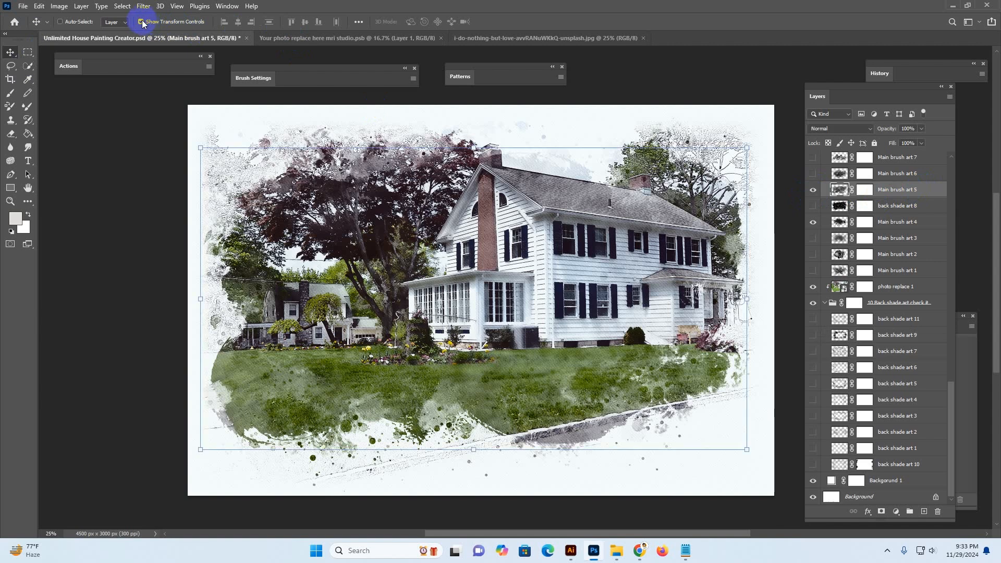
pyautogui.moveTo(200, 297); pyautogui.dragTo(271, 294)
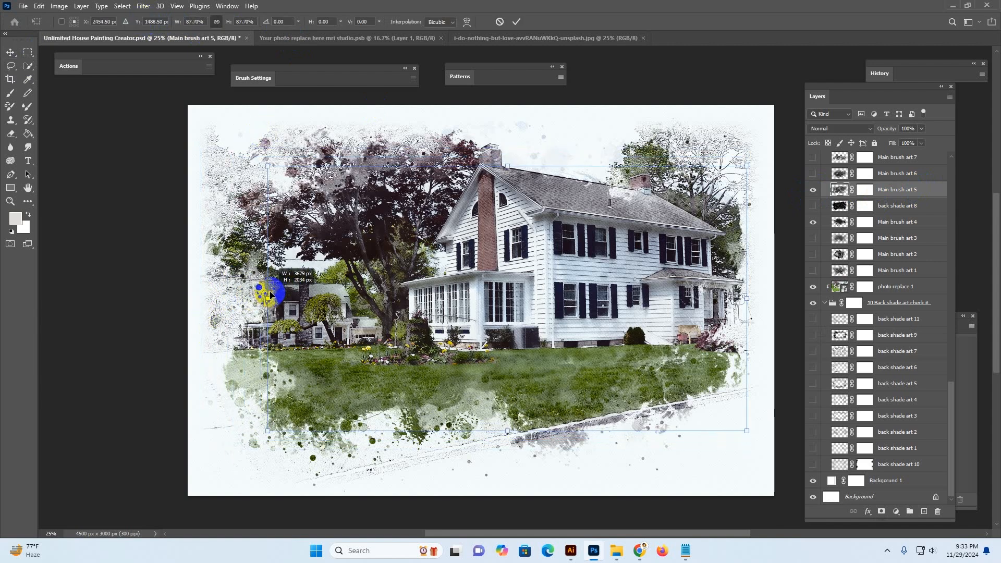
pyautogui.moveTo(474, 298); pyautogui.dragTo(469, 241)
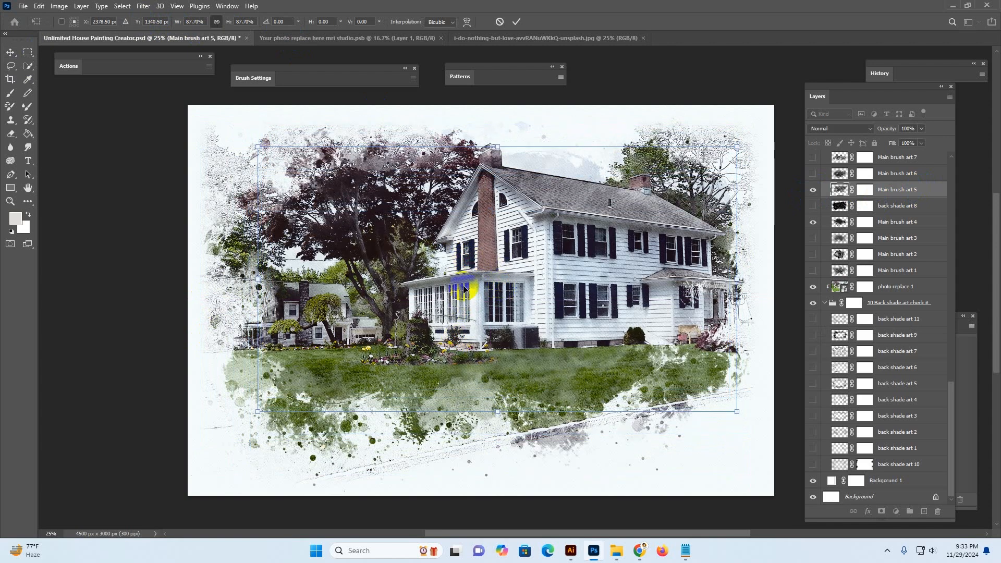
pyautogui.moveTo(258, 280); pyautogui.dragTo(240, 282)
pyautogui.moveTo(510, 295); pyautogui.dragTo(500, 297)
pyautogui.press('Return')
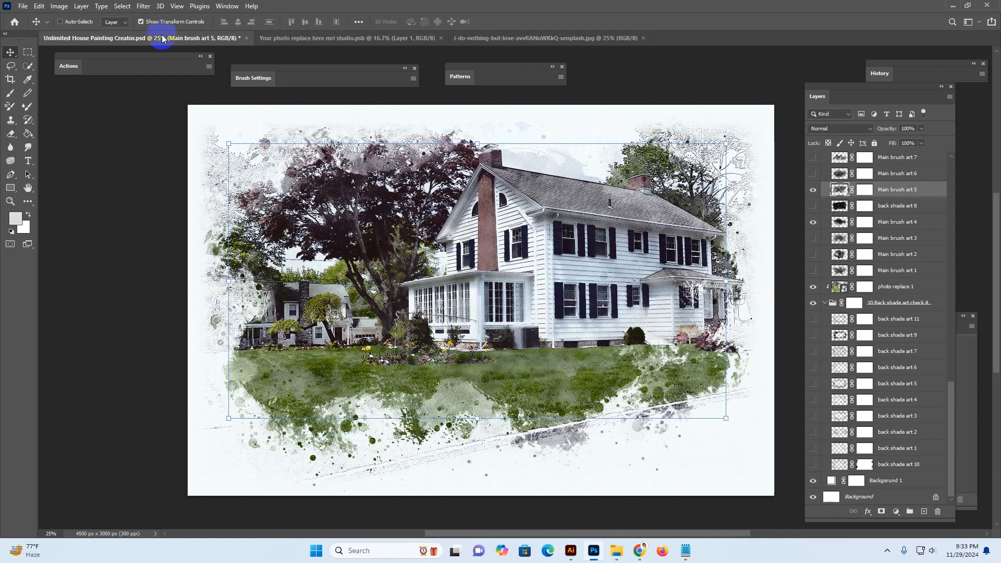
pyautogui.click(140, 21)
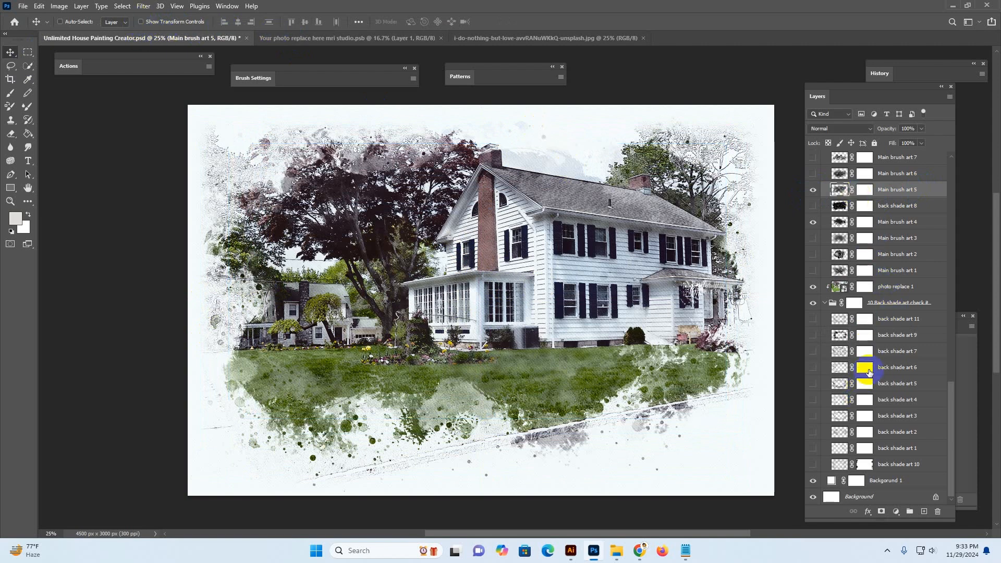
# Switch to the browser and scroll through the MRI STUDIO shop page on Creative Market
pyautogui.scroll(5, 834, 257)
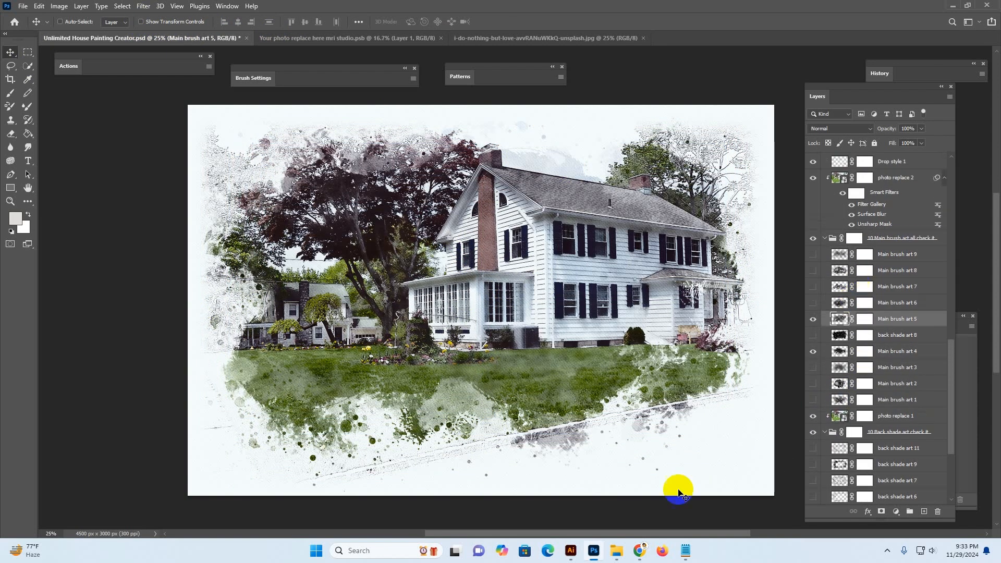
pyautogui.moveTo(638, 549)
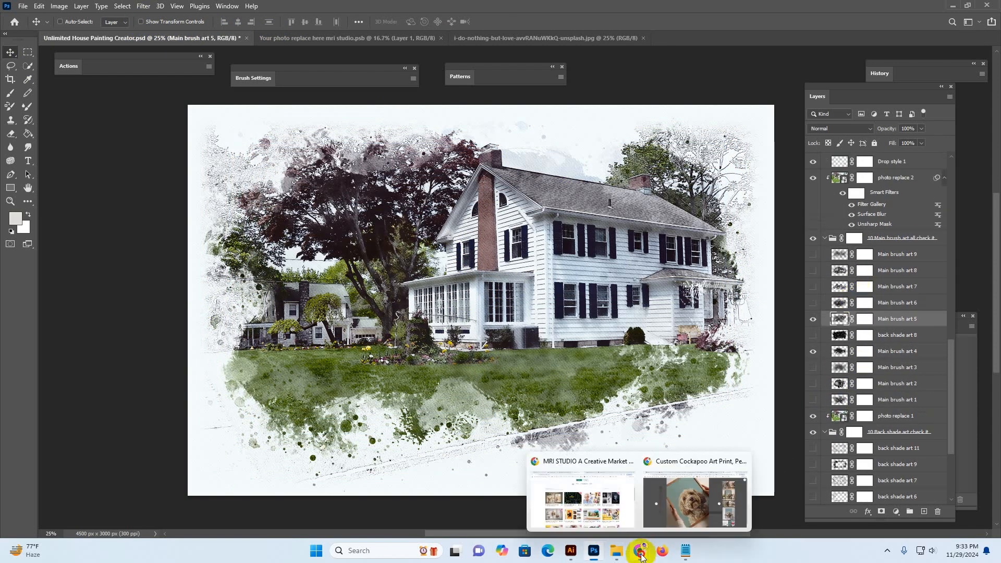
pyautogui.click(614, 511)
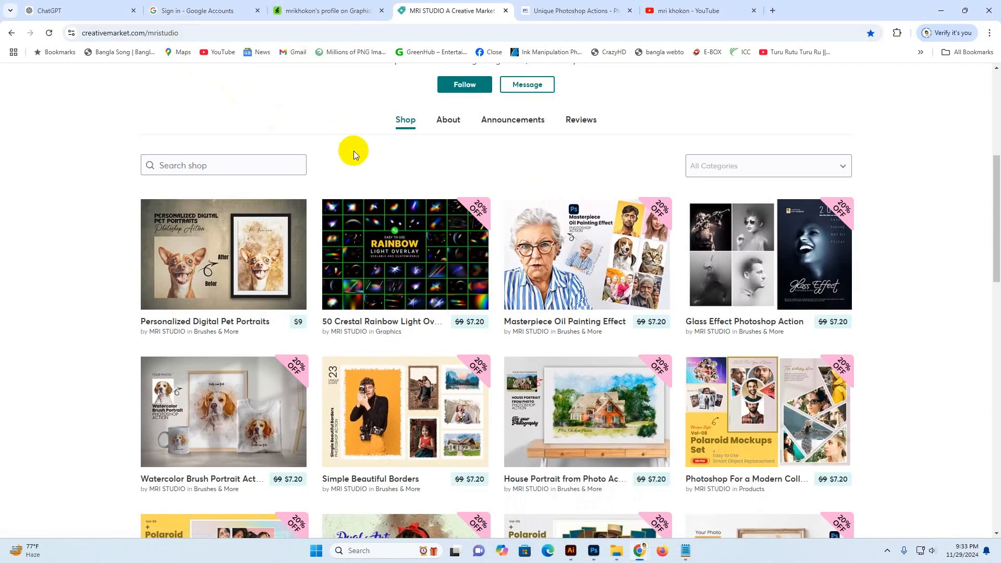
pyautogui.scroll(5, 884, 295)
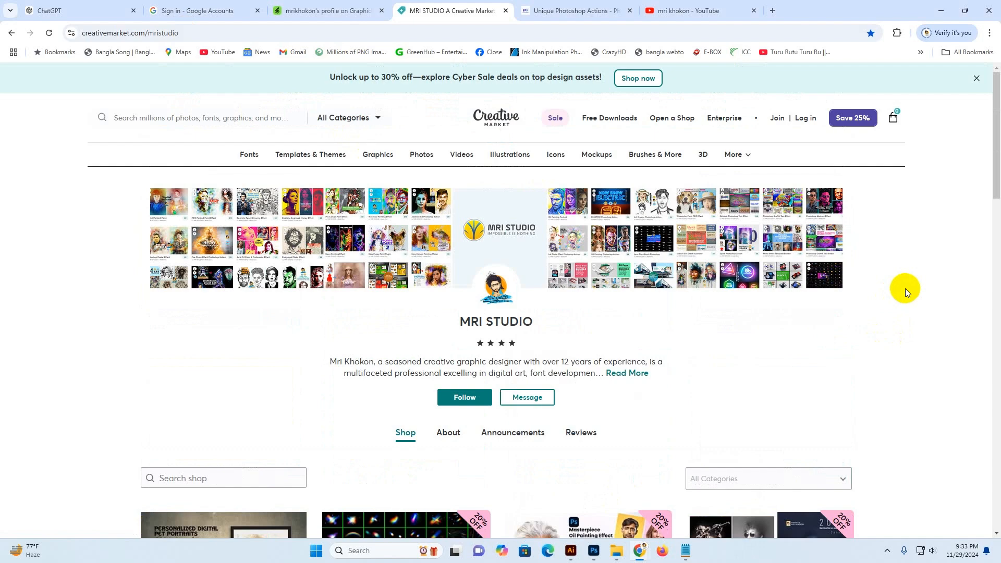
pyautogui.scroll(-5, 905, 289)
pyautogui.scroll(4, 909, 284)
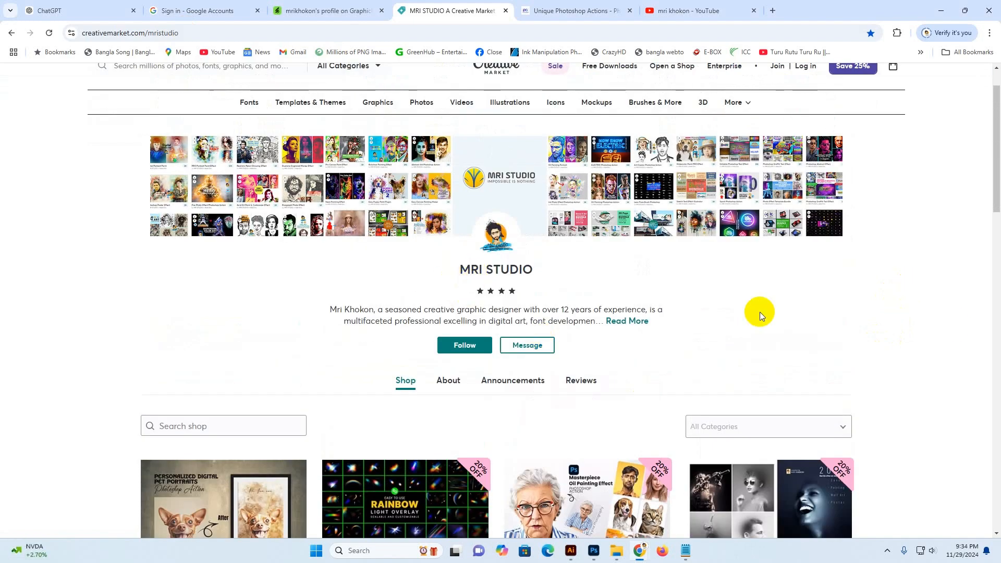
pyautogui.scroll(-6, 970, 330)
pyautogui.scroll(-7, 947, 324)
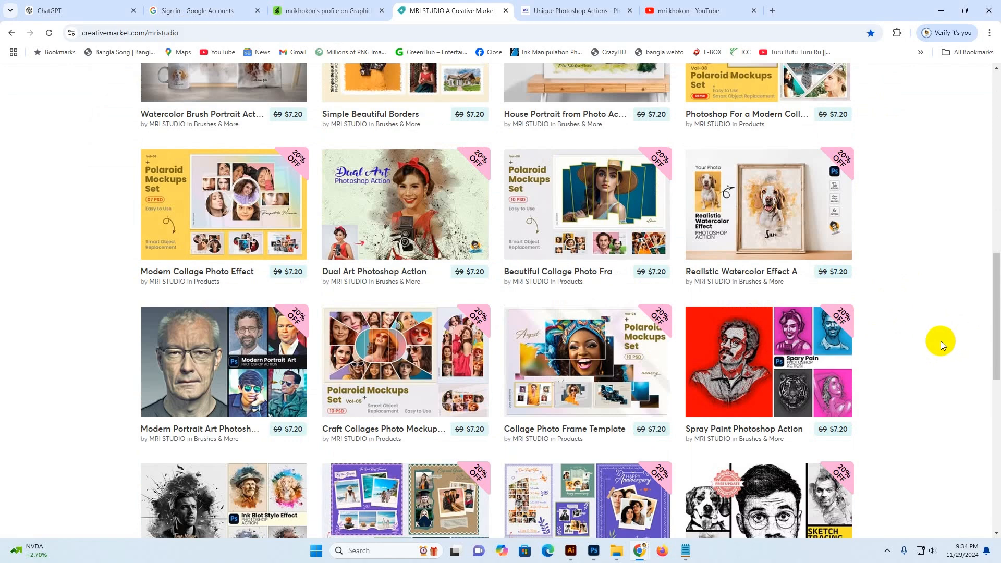
# Browse further through the MRI STUDIO product listings on Creative Market and return to the shop header
pyautogui.scroll(-5, 939, 341)
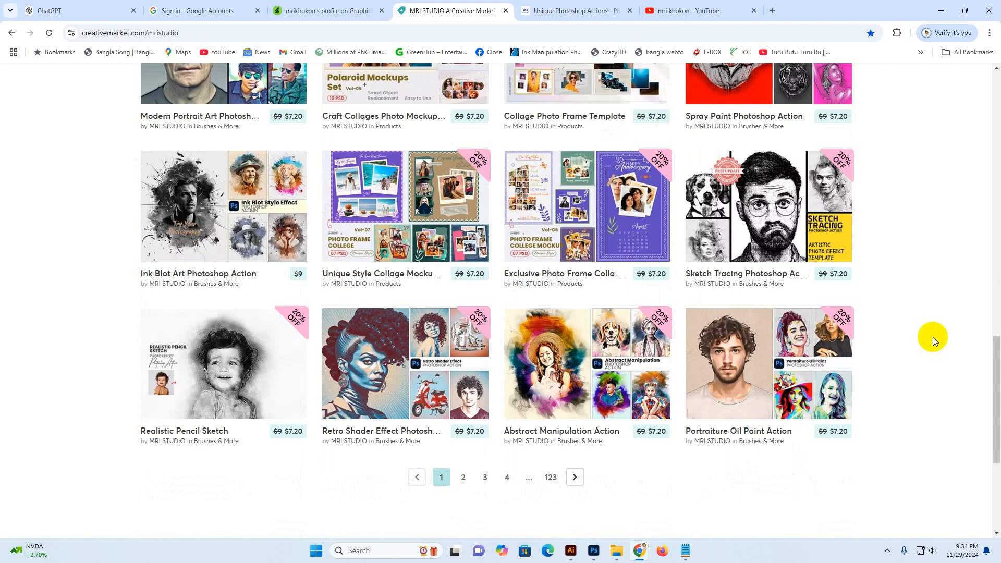
pyautogui.scroll(4, 920, 318)
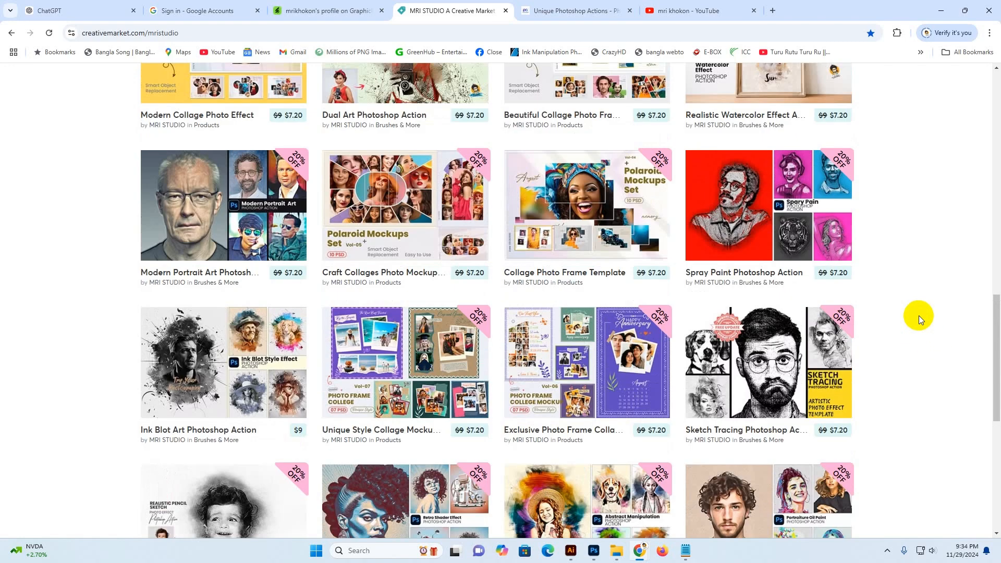
pyautogui.scroll(-5, 918, 314)
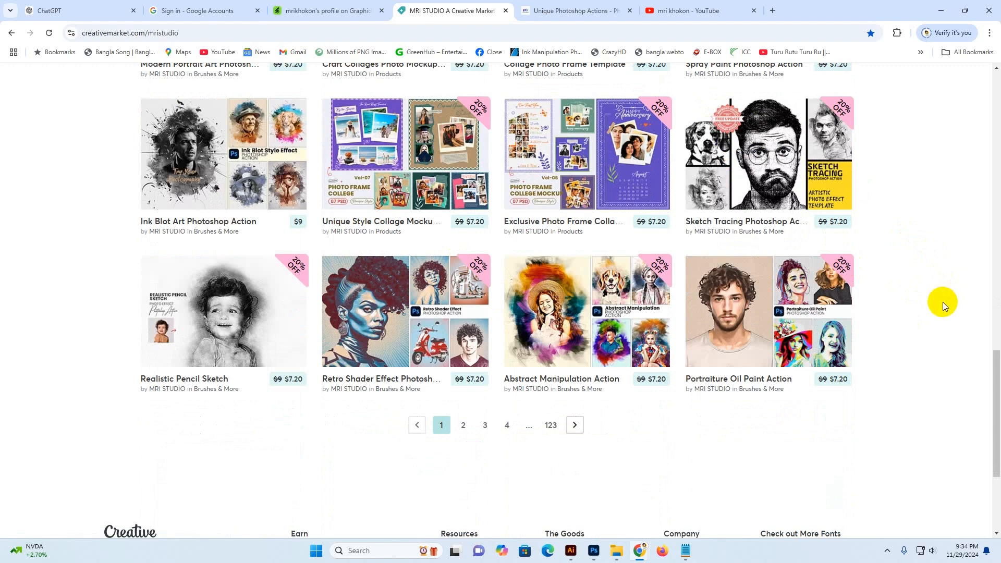
pyautogui.scroll(4, 912, 291)
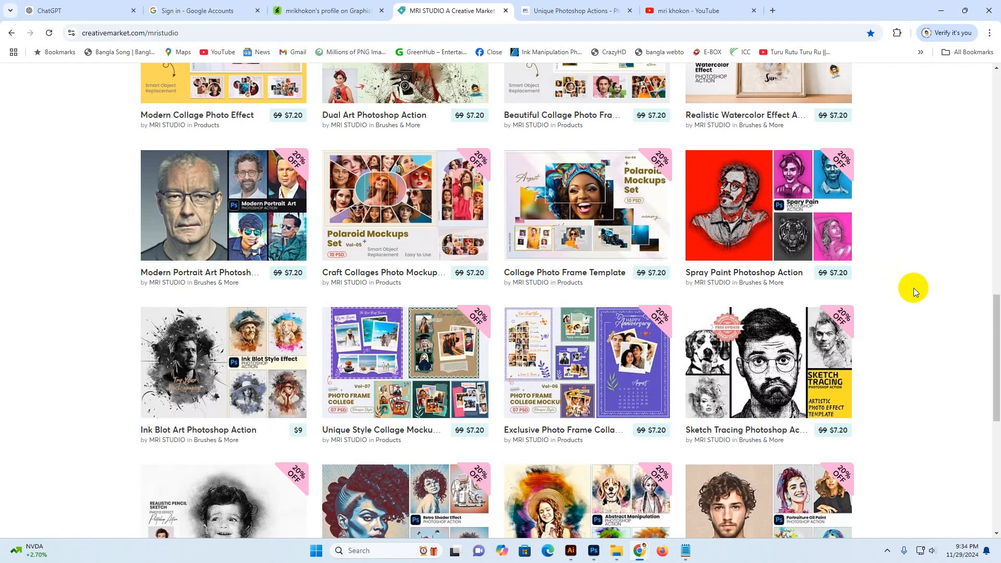
pyautogui.scroll(4, 912, 281)
pyautogui.scroll(7, 911, 259)
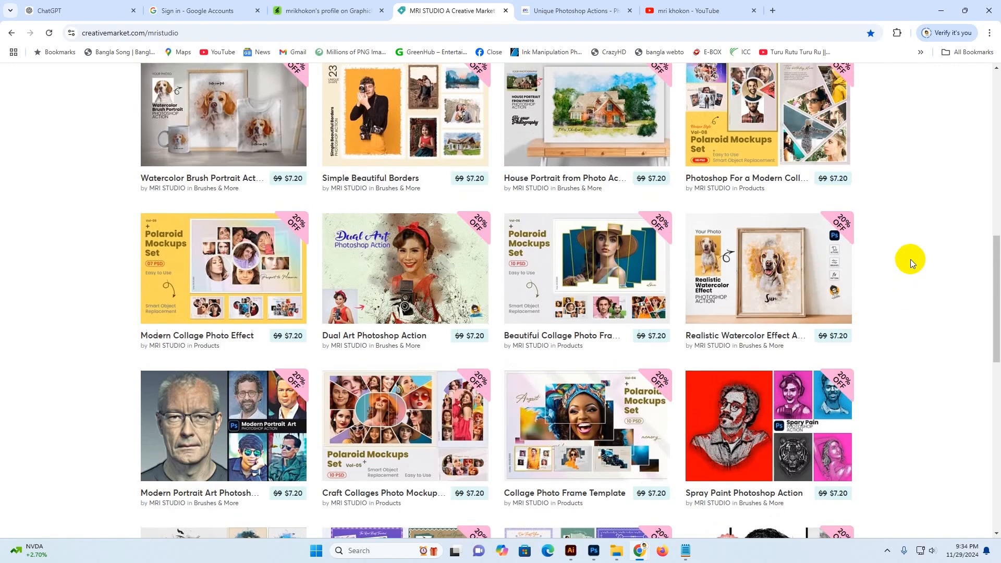
pyautogui.scroll(4, 930, 239)
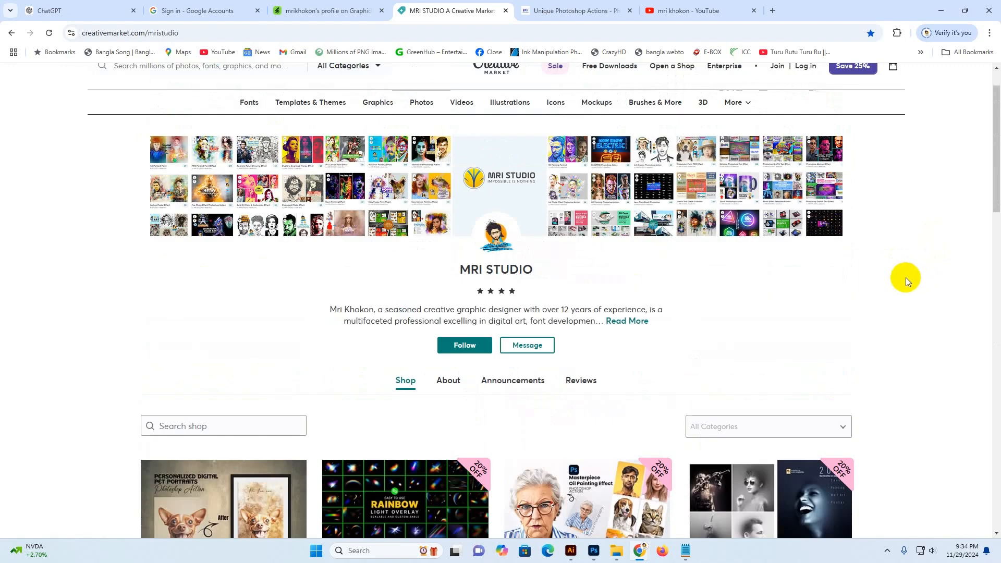
# Switch to the photoshopaction.net tab and look over its header categories, including the Photoshop submenu
pyautogui.click(561, 11)
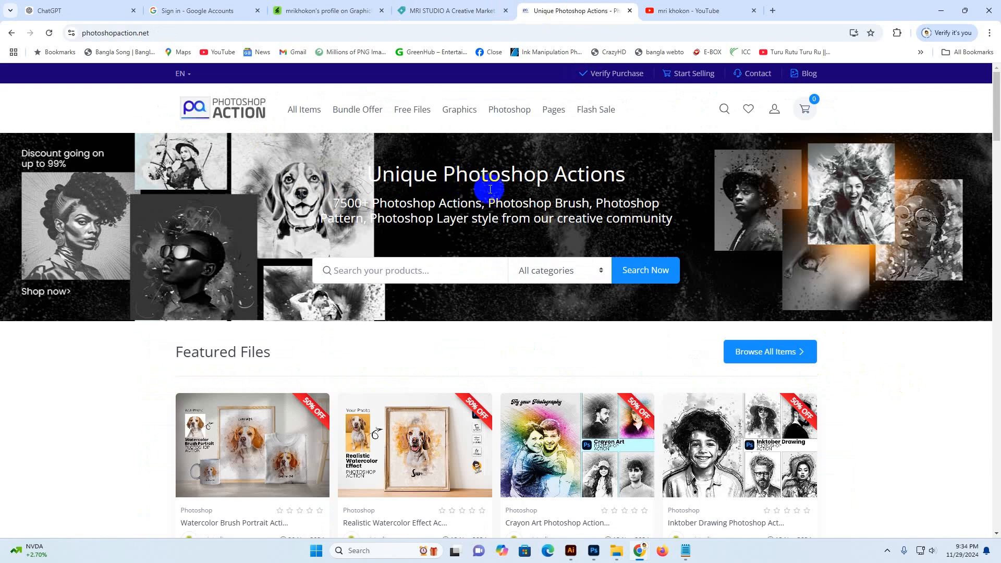
pyautogui.scroll(-9, 490, 189)
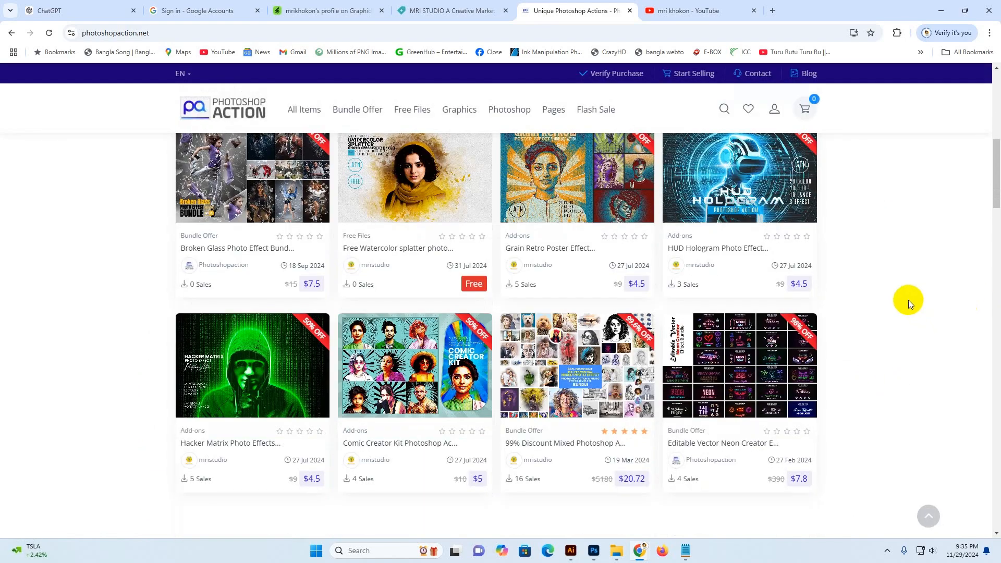
pyautogui.scroll(3, 907, 297)
pyautogui.scroll(3, 903, 255)
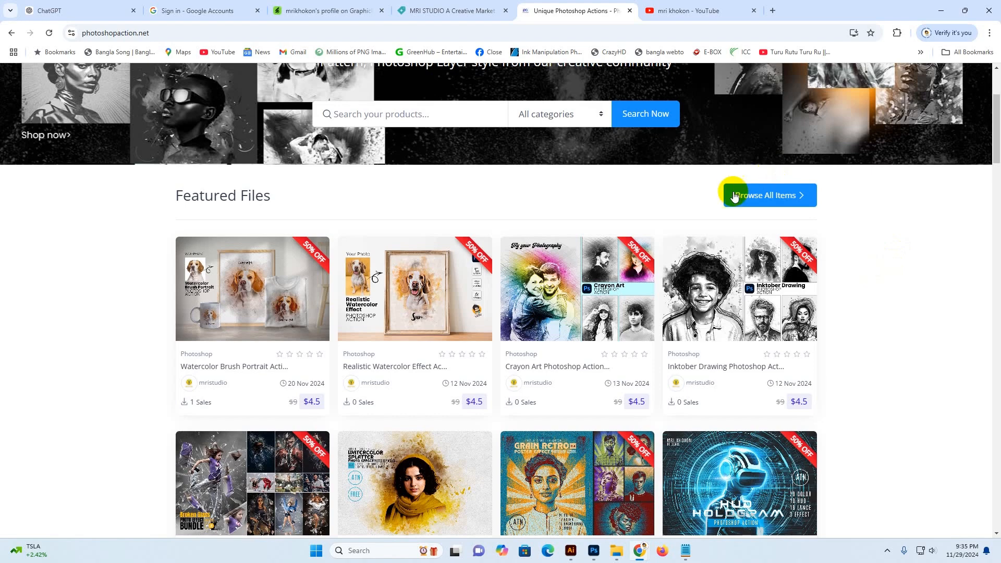
pyautogui.scroll(3, 730, 196)
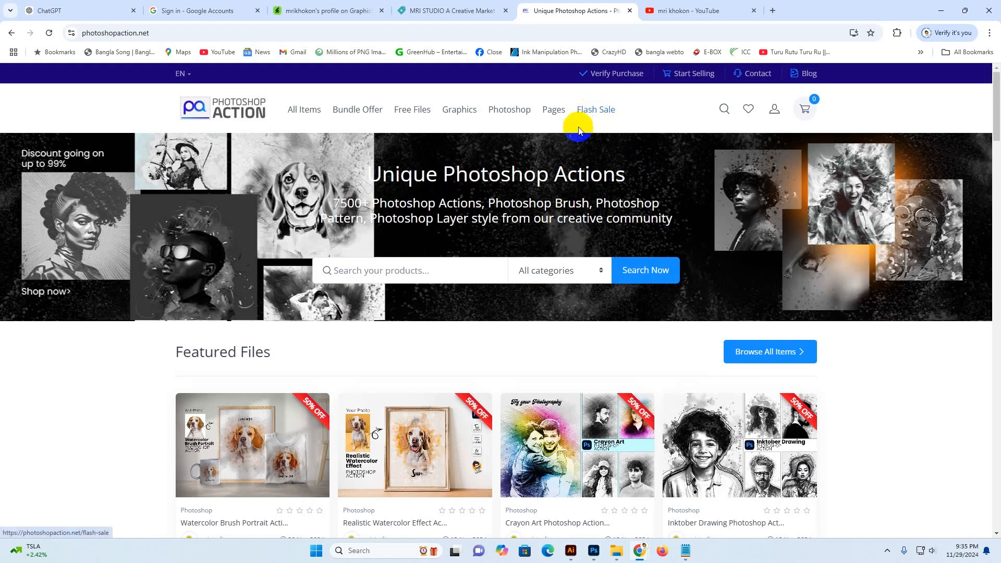
pyautogui.moveTo(511, 111)
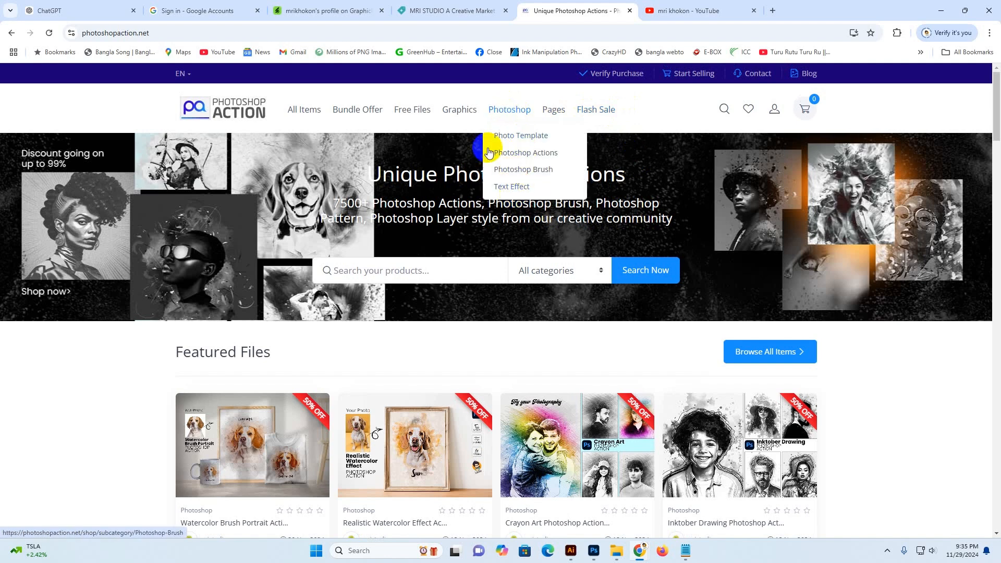
pyautogui.moveTo(437, 114)
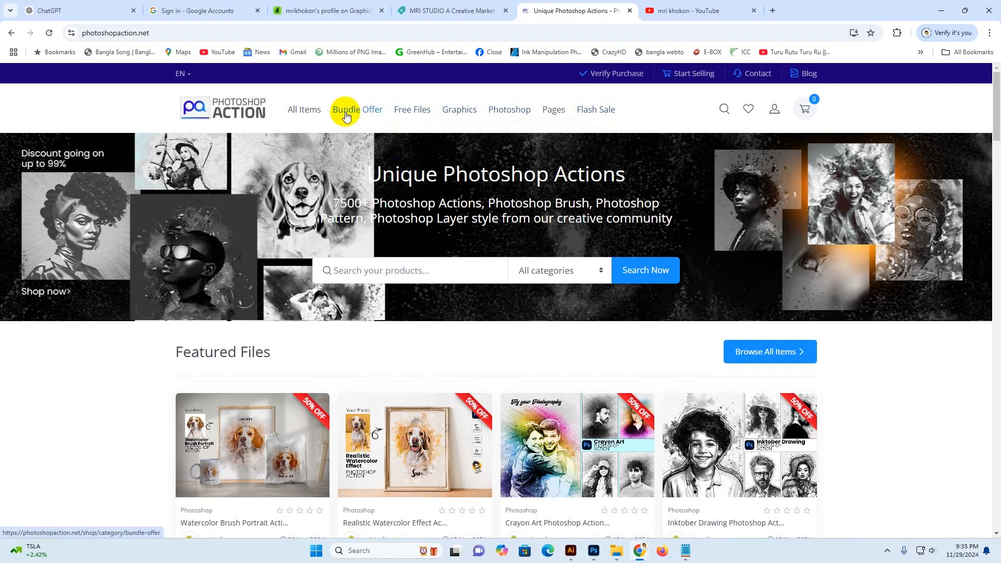
# Scroll through the photoshopaction.net featured, popular, flash sale and free items sections
pyautogui.scroll(-7, 924, 444)
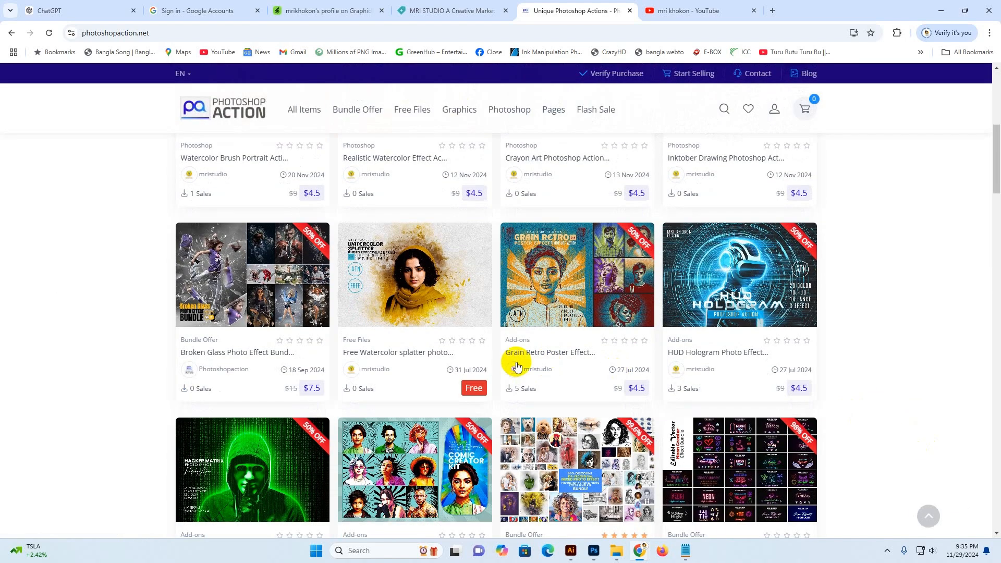
pyautogui.scroll(-5, 499, 360)
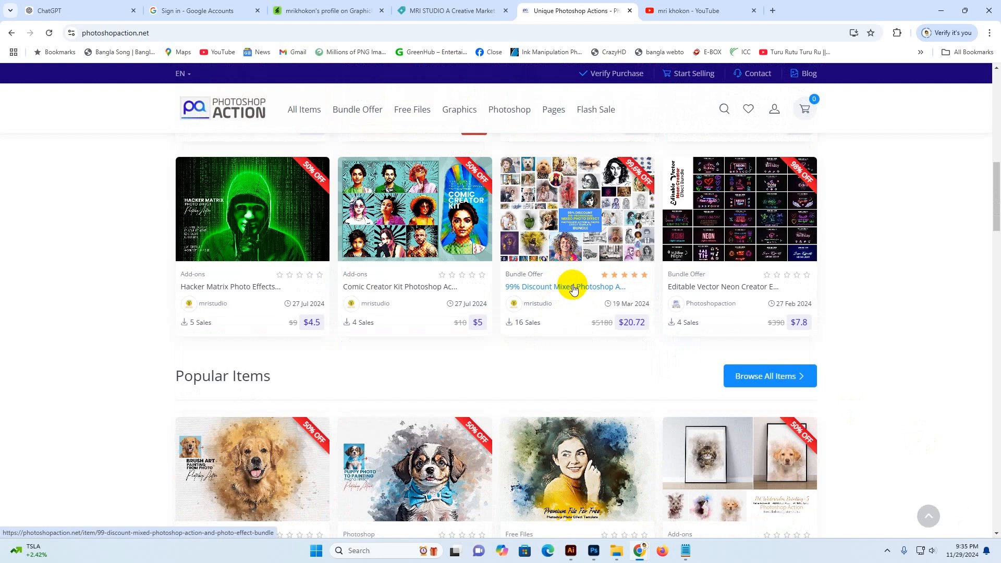
pyautogui.moveTo(572, 254)
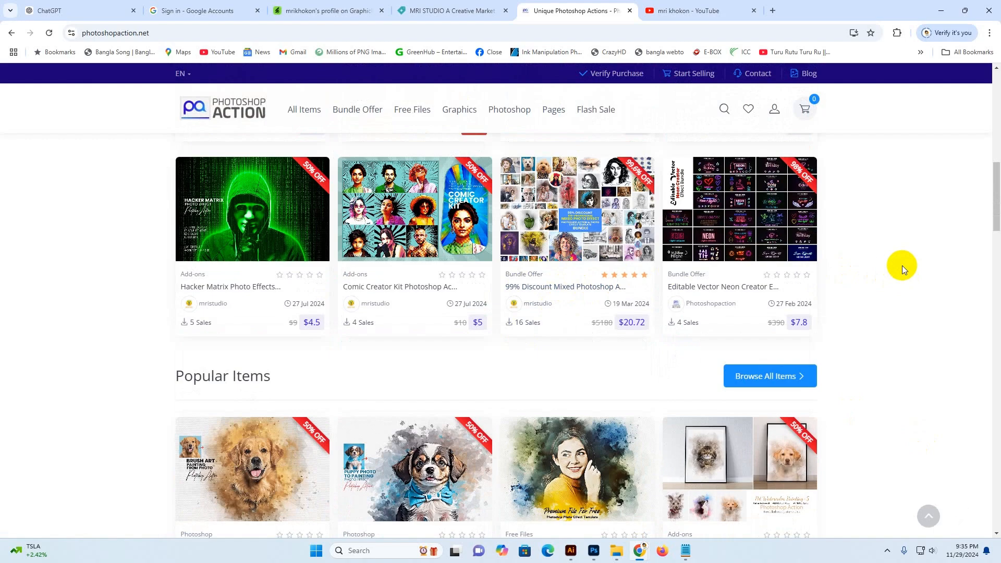
pyautogui.scroll(4, 892, 264)
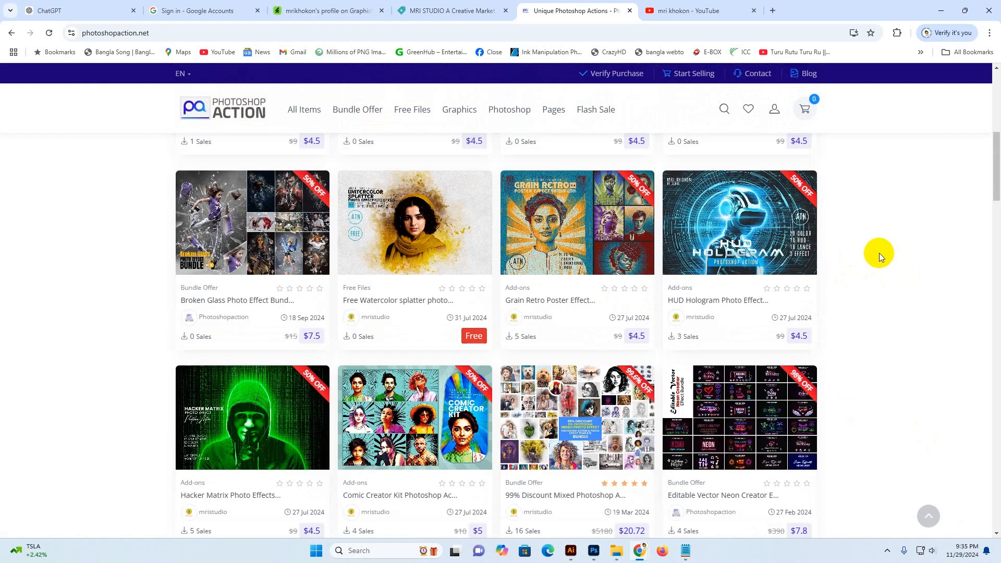
pyautogui.scroll(4, 879, 252)
pyautogui.scroll(3, 868, 254)
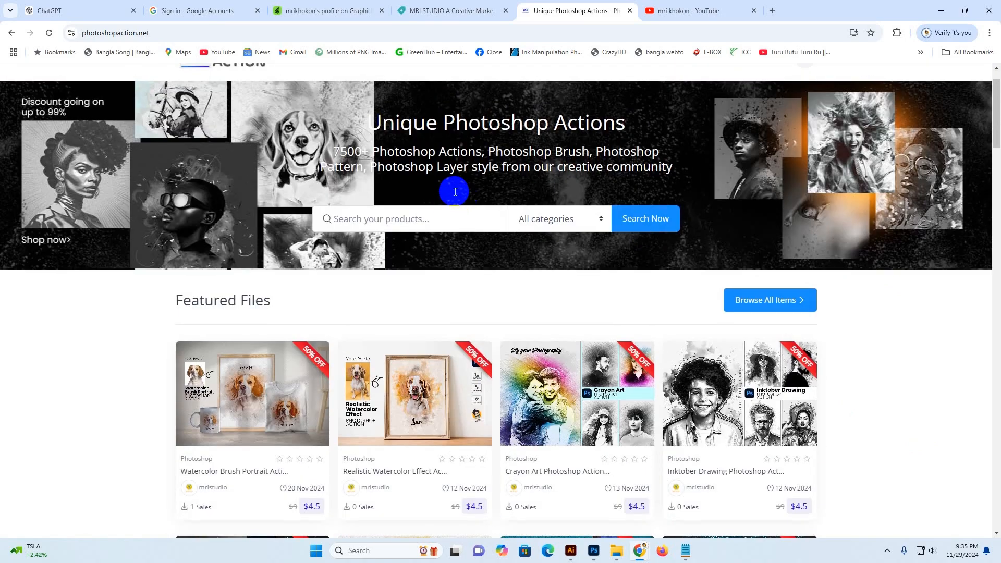
pyautogui.scroll(1, 455, 191)
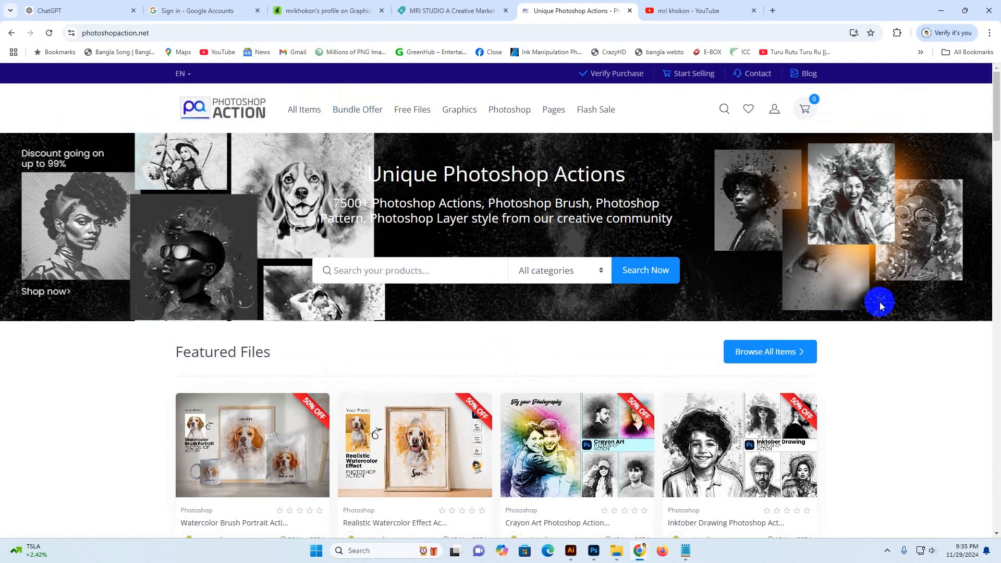
pyautogui.scroll(-4, 880, 306)
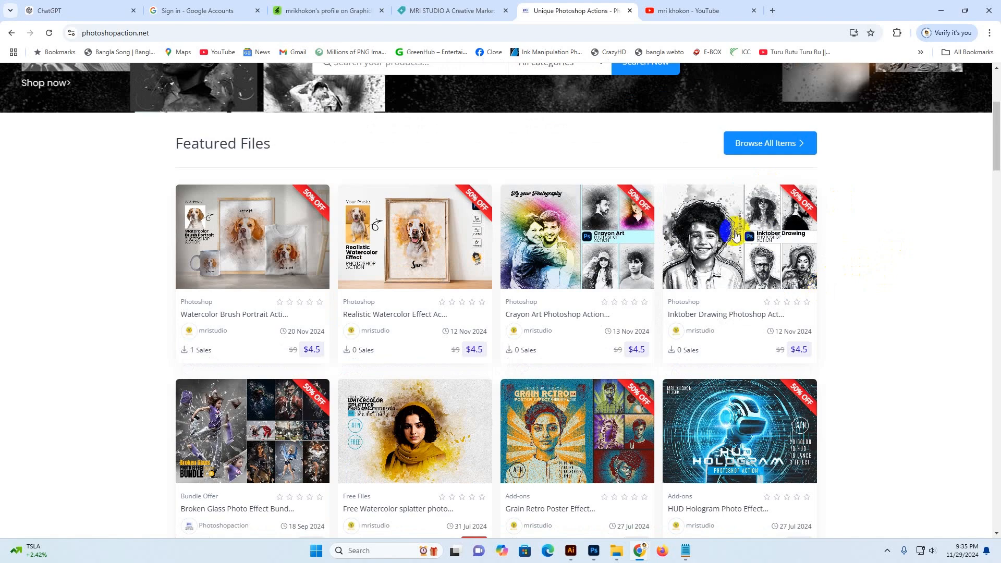
pyautogui.scroll(-10, 844, 316)
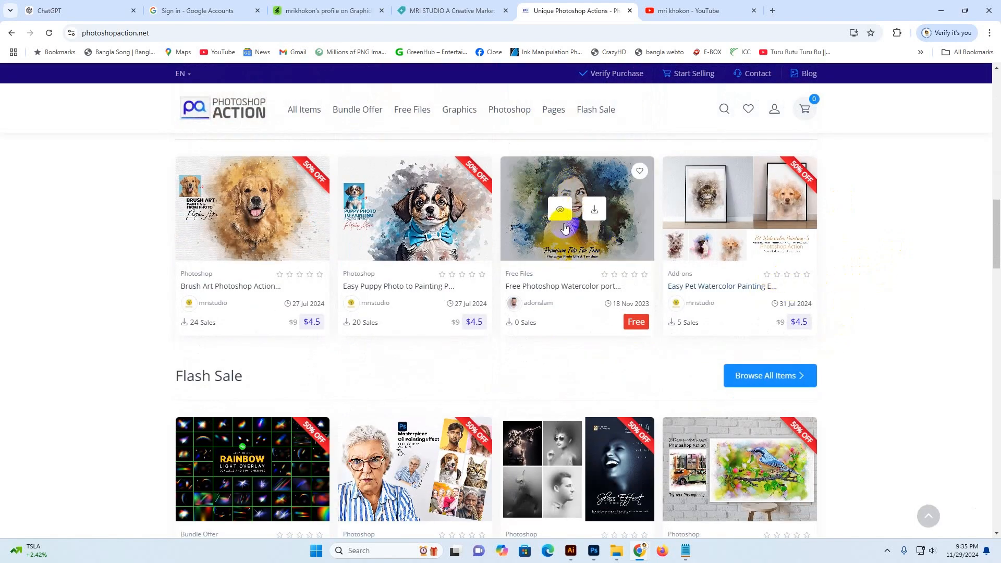
pyautogui.scroll(-5, 594, 211)
pyautogui.scroll(-10, 597, 216)
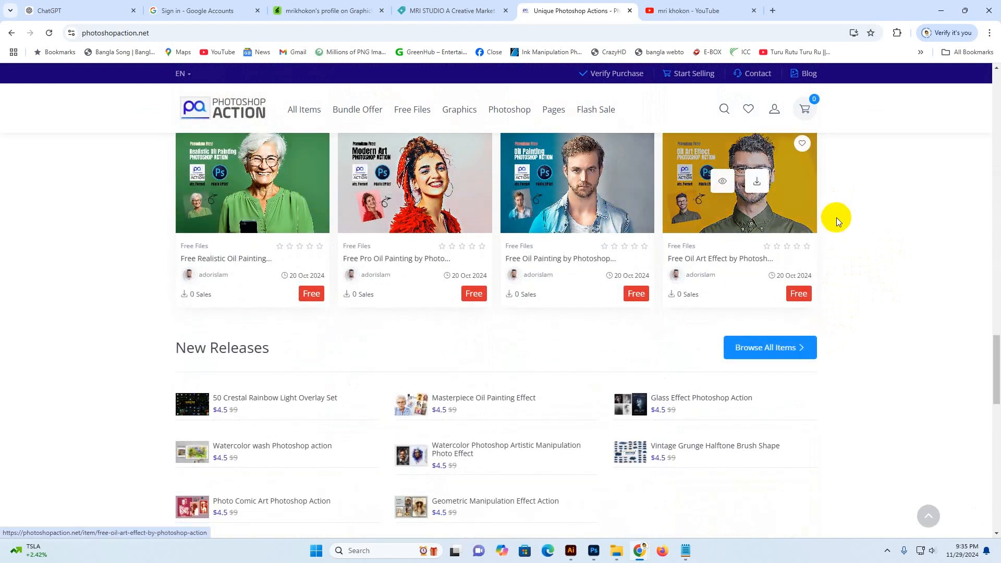
pyautogui.scroll(2, 860, 255)
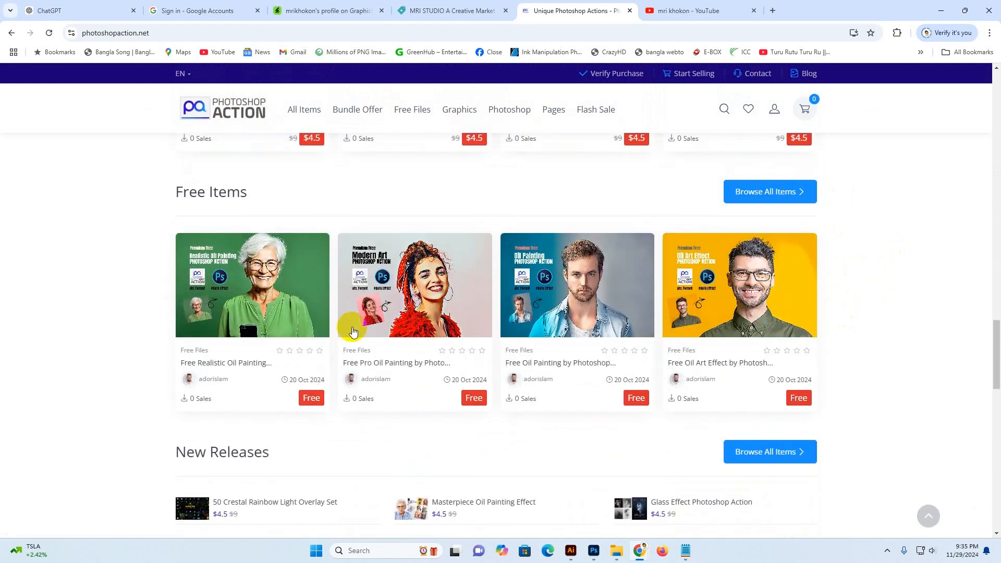
# Switch to the mrikhokon GraphicRiver profile tab and open its Portfolio listing
pyautogui.click(331, 11)
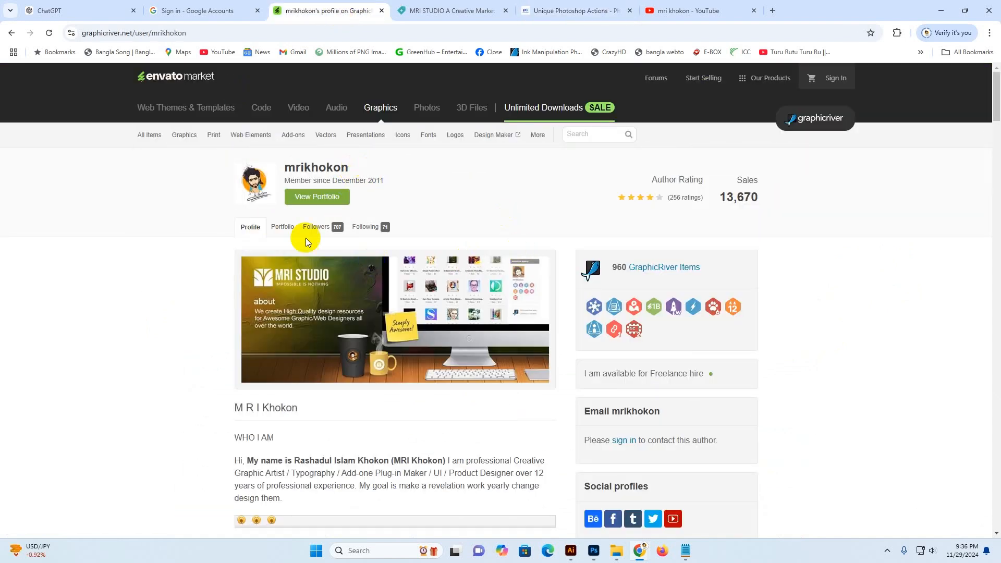
pyautogui.click(283, 227)
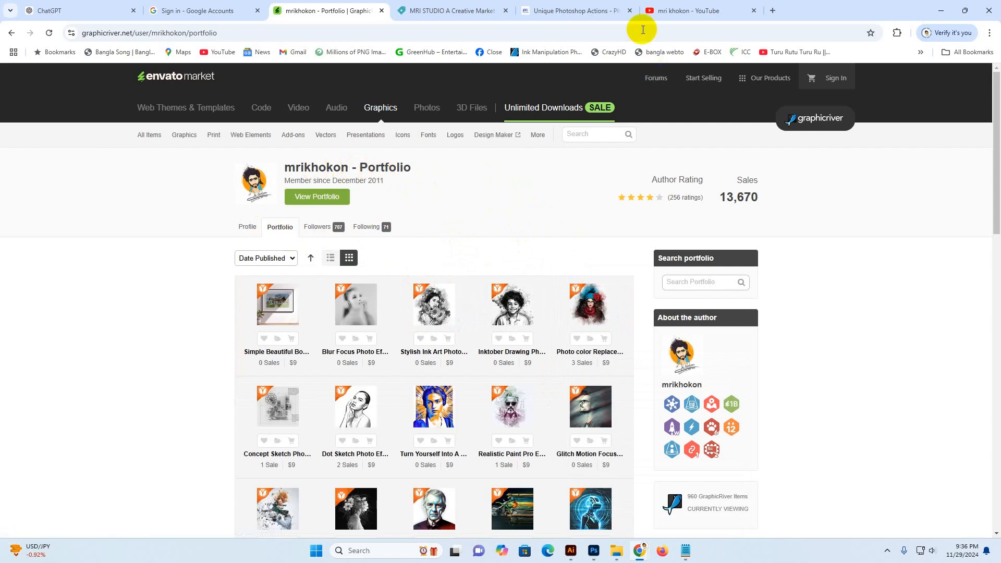
# Switch to the mri khokon YouTube channel tab and scroll through its tutorial videos
pyautogui.click(659, 10)
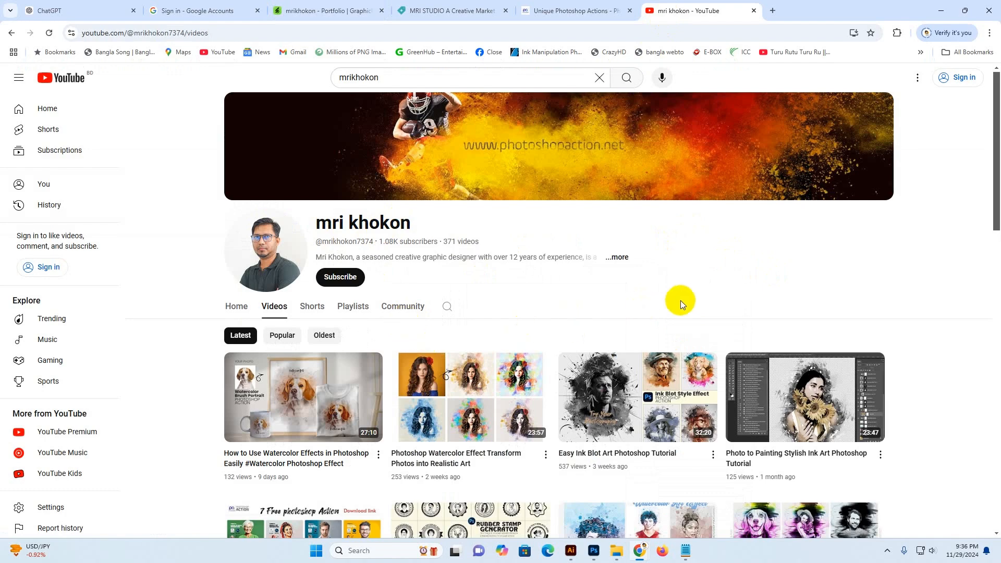
pyautogui.scroll(-3, 680, 300)
pyautogui.moveTo(701, 270)
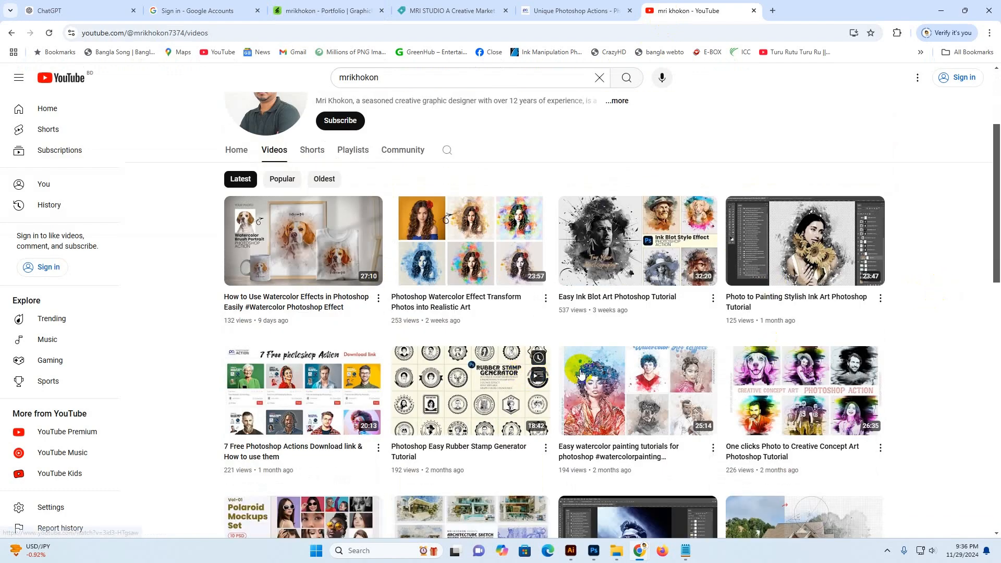
pyautogui.scroll(-5, 606, 361)
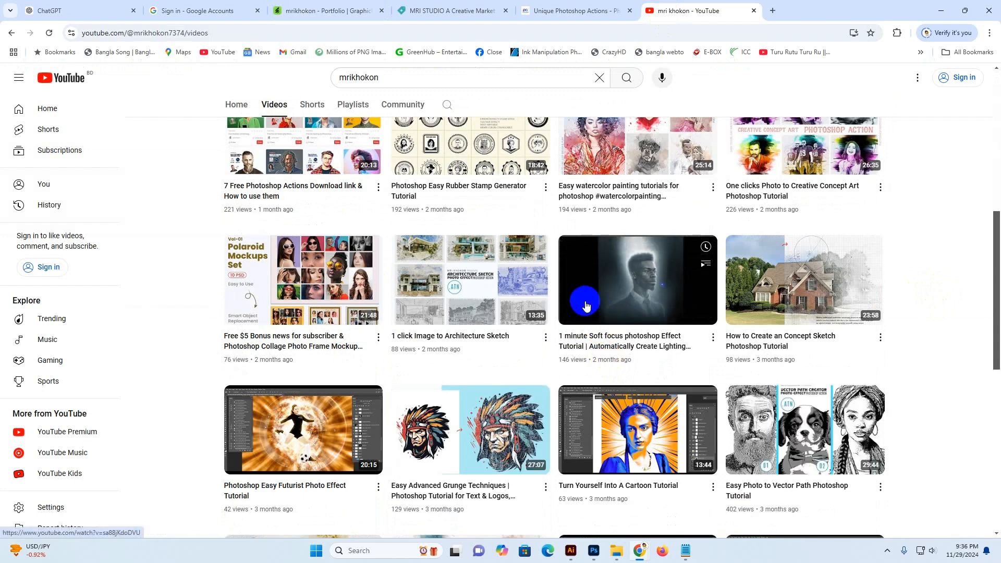
pyautogui.scroll(-5, 937, 321)
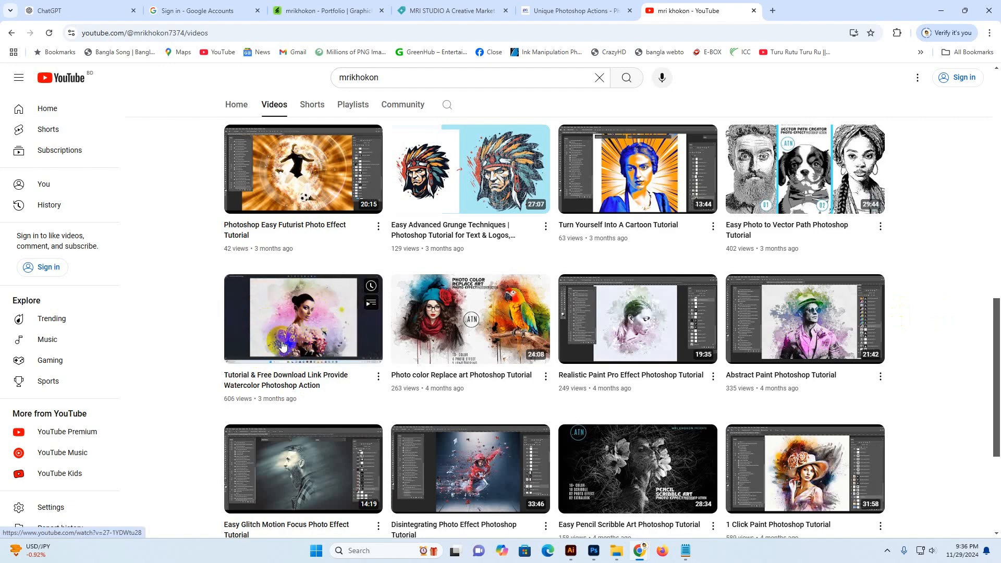
pyautogui.scroll(6, 306, 330)
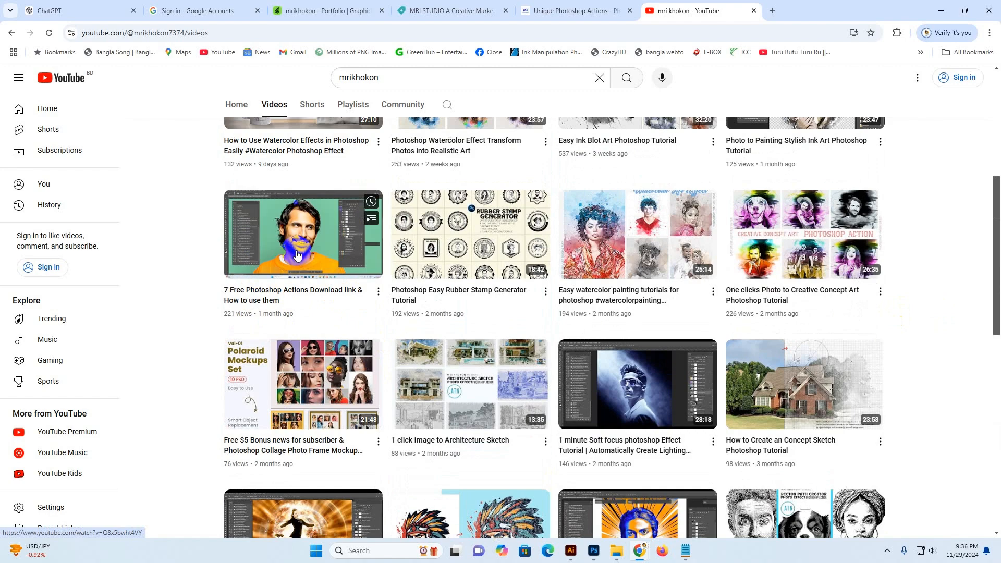
pyautogui.scroll(6, 297, 256)
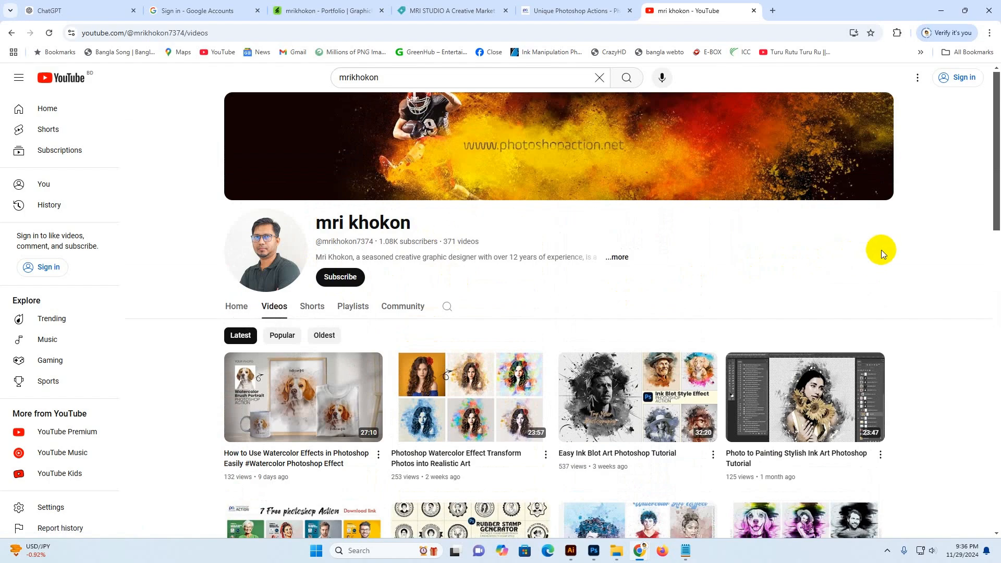
# Return to Photoshop and select the 10 Main brush art all check it layer group
pyautogui.click(594, 551)
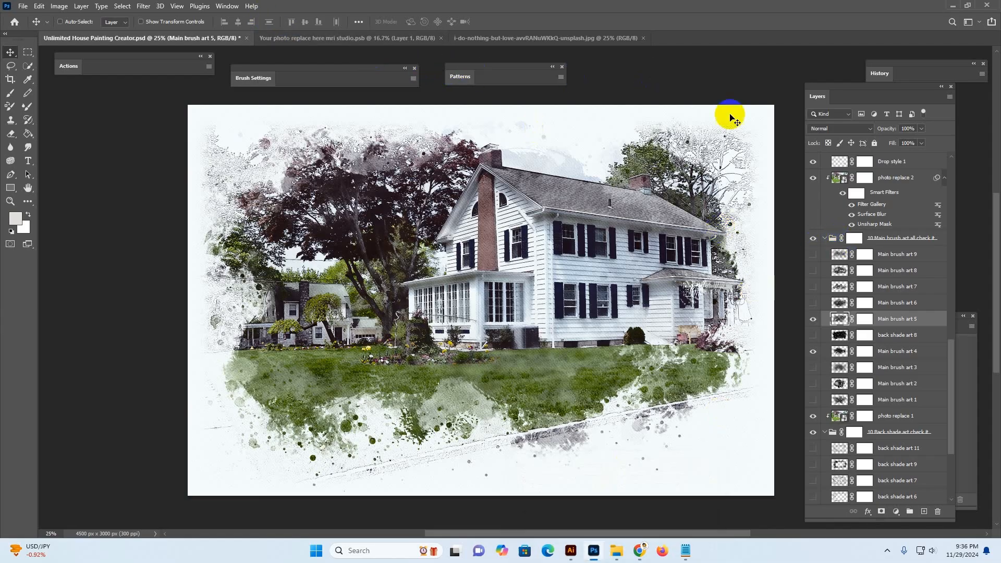
pyautogui.click(891, 241)
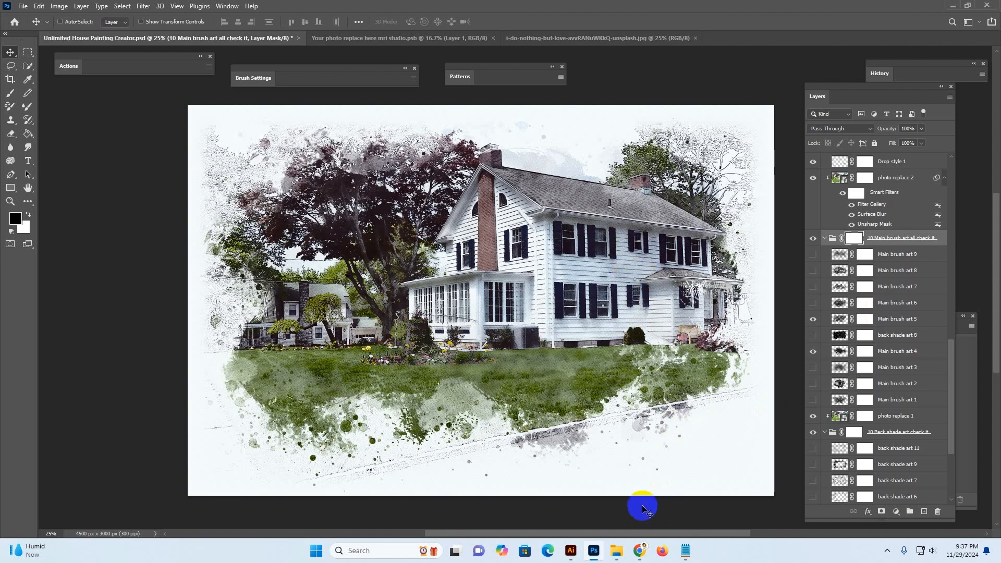
# Go back to the browser and revisit the photoshopaction.net and Creative Market shop tabs, scrolling their product sections
pyautogui.moveTo(641, 557)
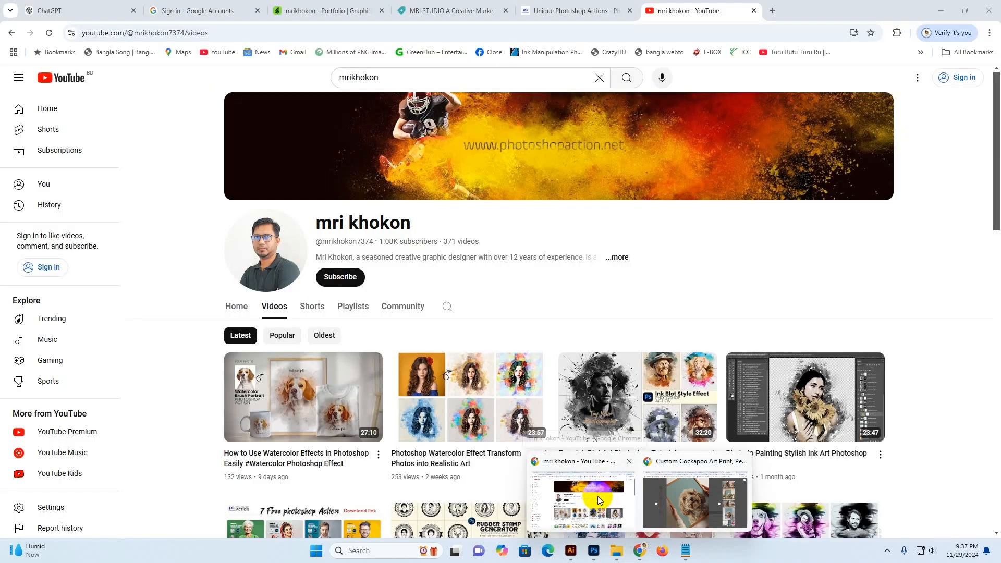
pyautogui.click(597, 496)
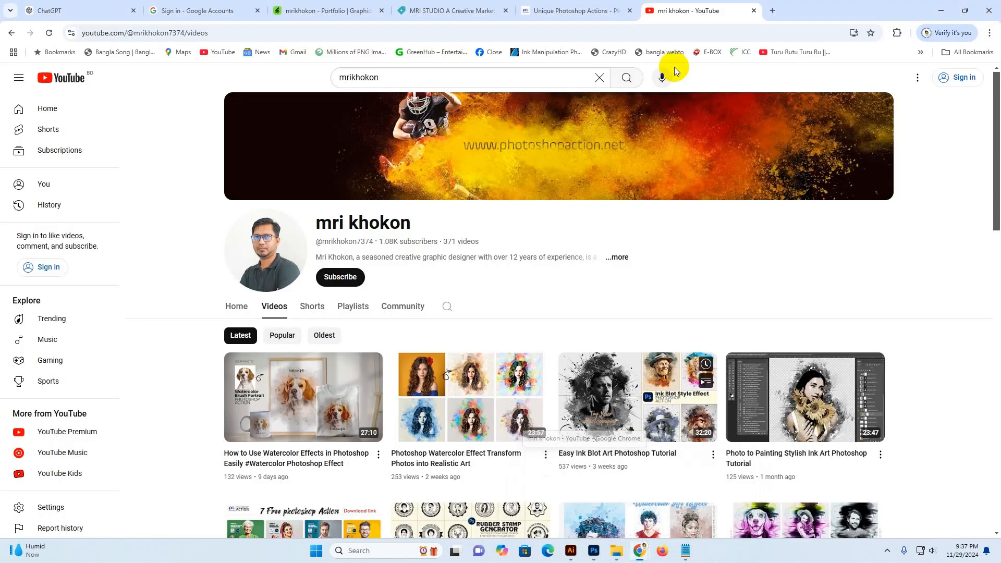
pyautogui.click(572, 16)
pyautogui.scroll(3, 895, 264)
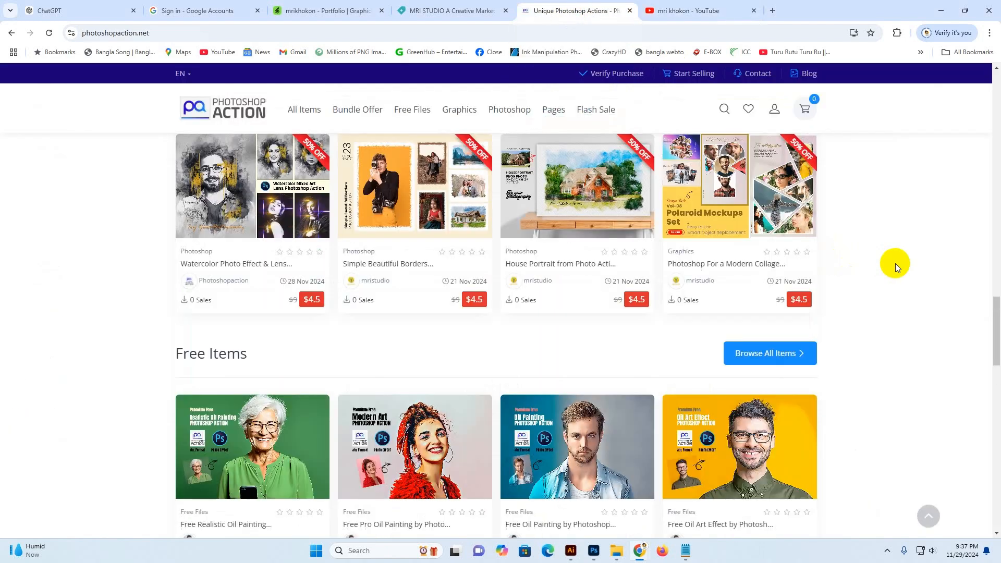
pyautogui.scroll(9, 873, 262)
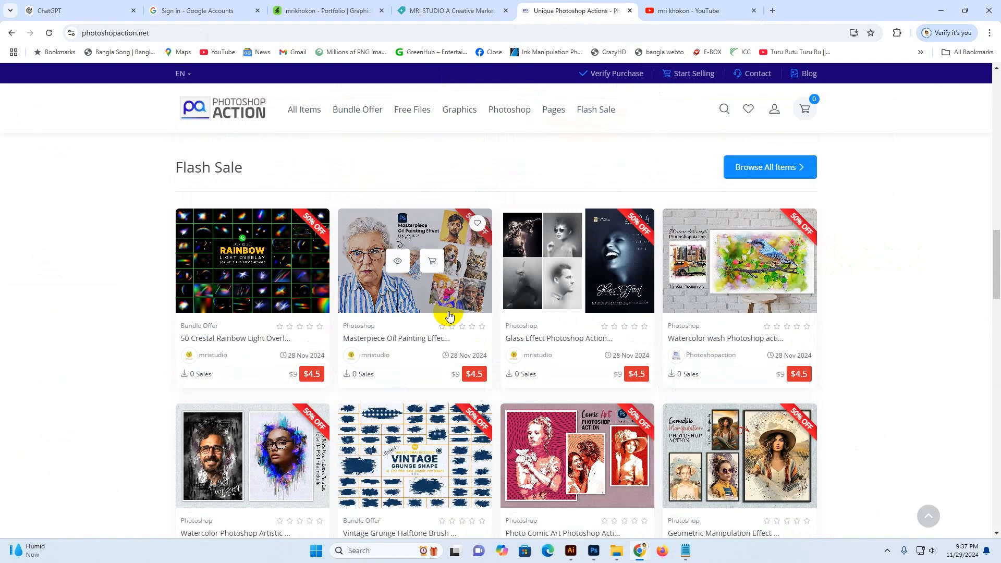
pyautogui.click(435, 13)
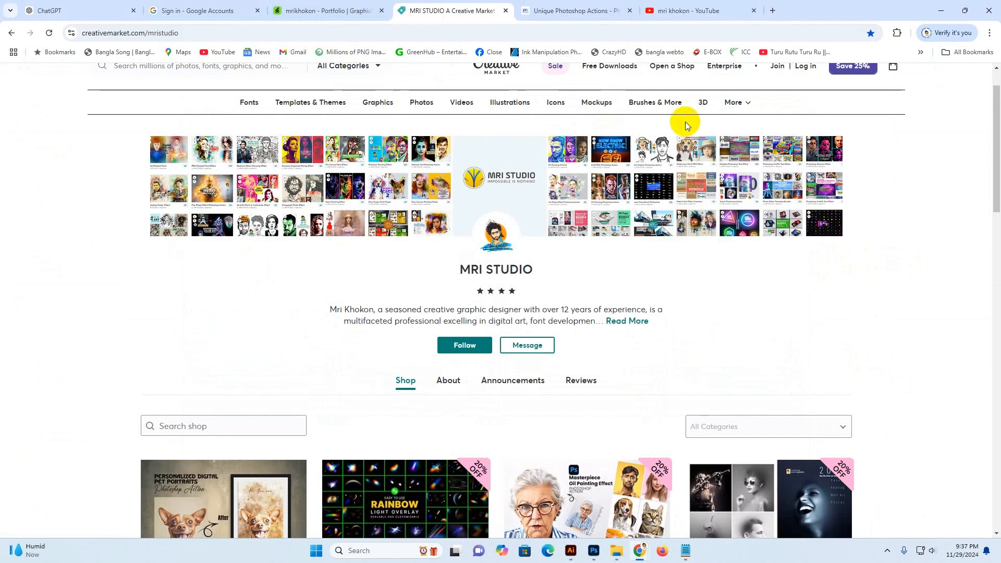
pyautogui.click(557, 11)
pyautogui.scroll(5, 868, 307)
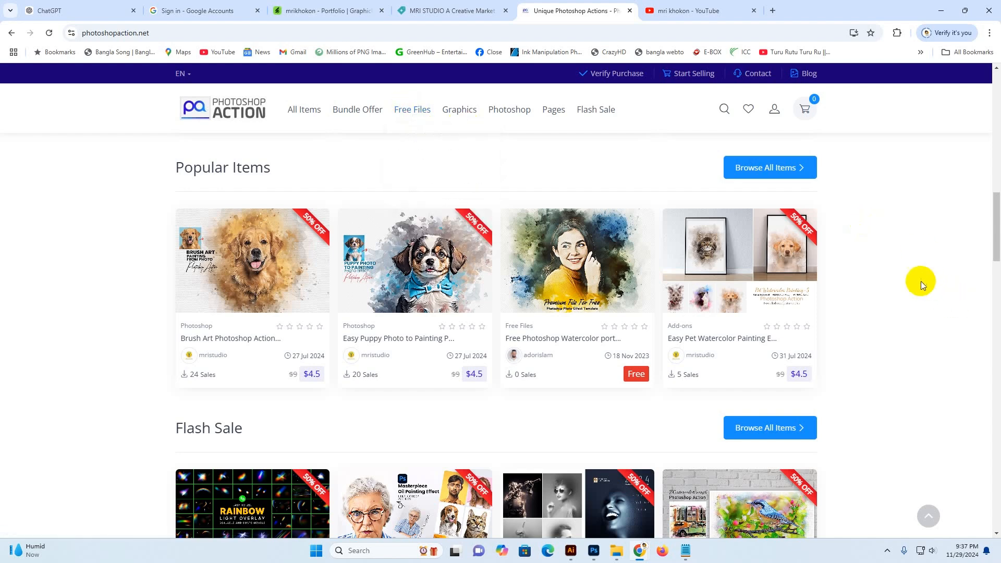
pyautogui.scroll(-5, 925, 296)
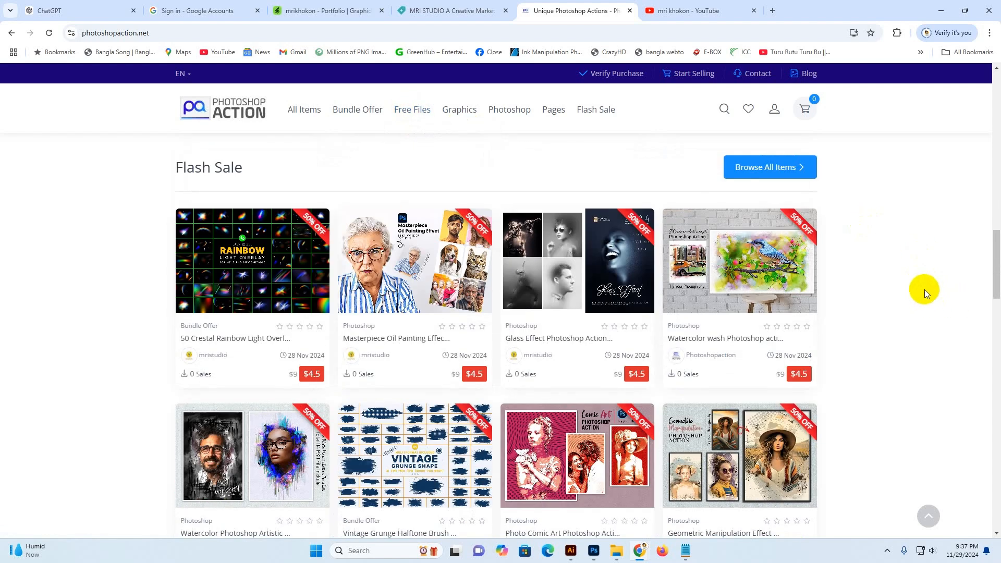